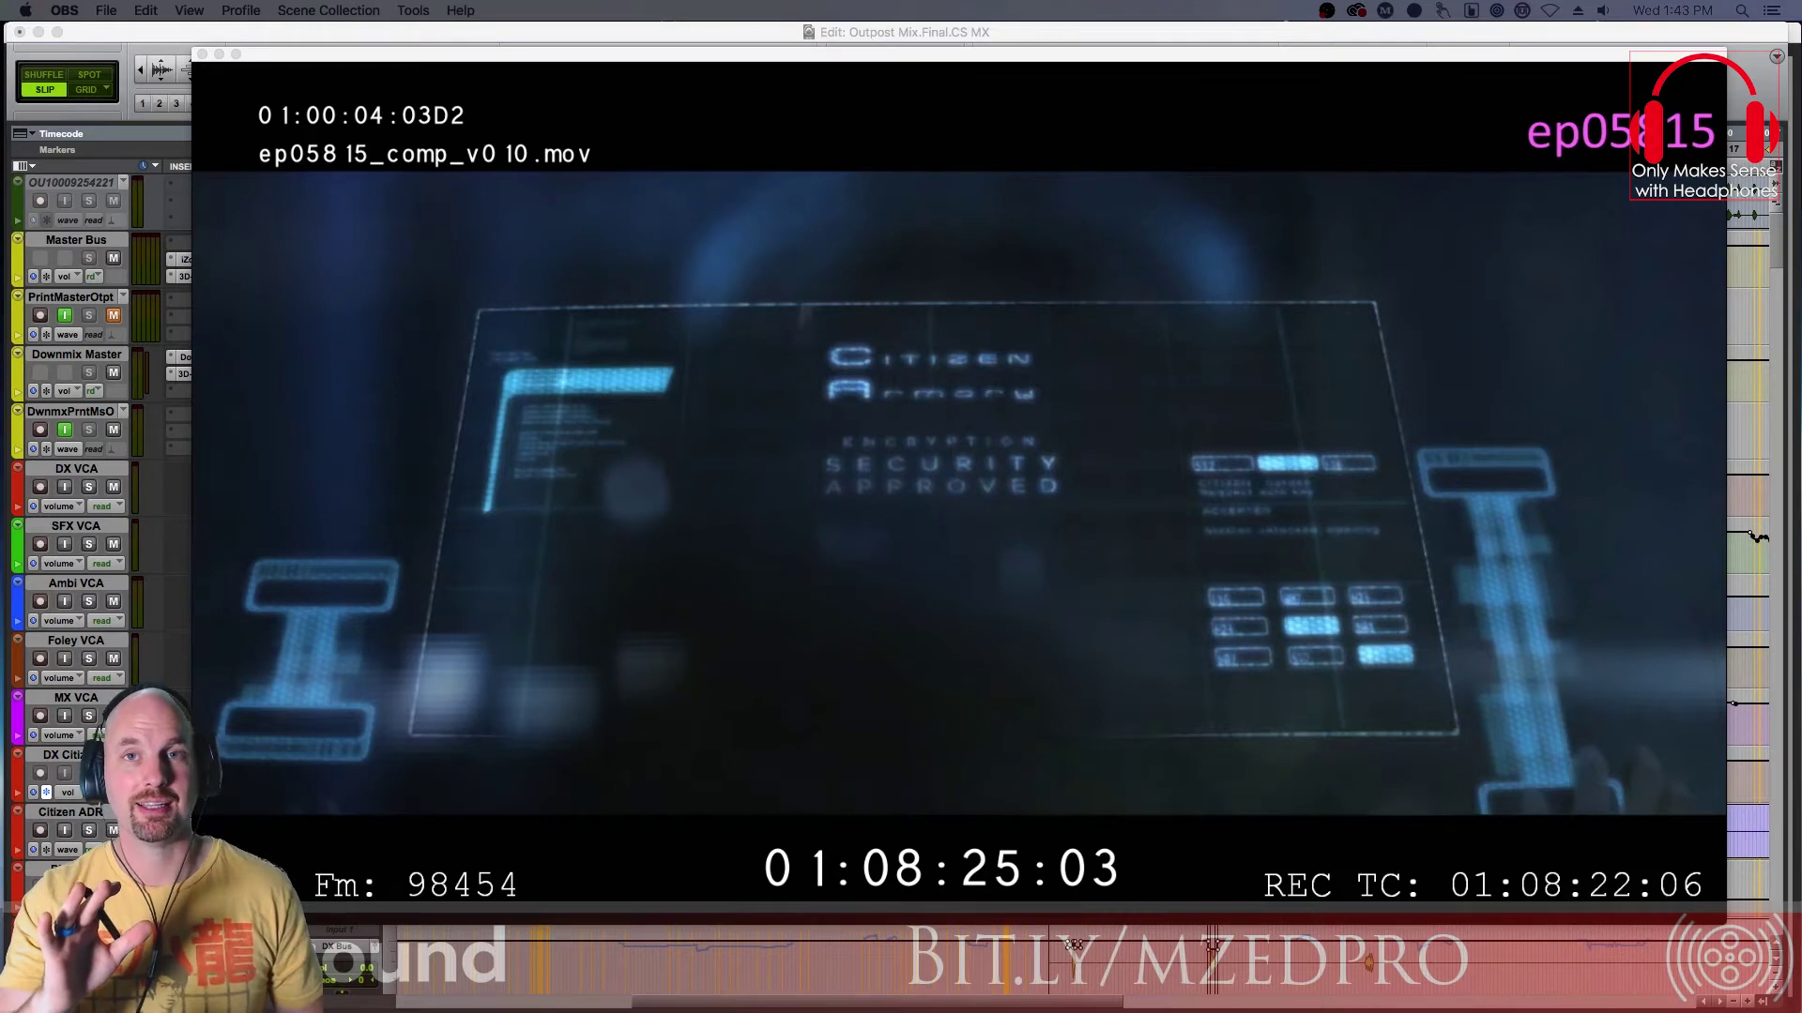
Bring Pro Tools forward and zoom the reference video to full screen
left_click(1028, 70)
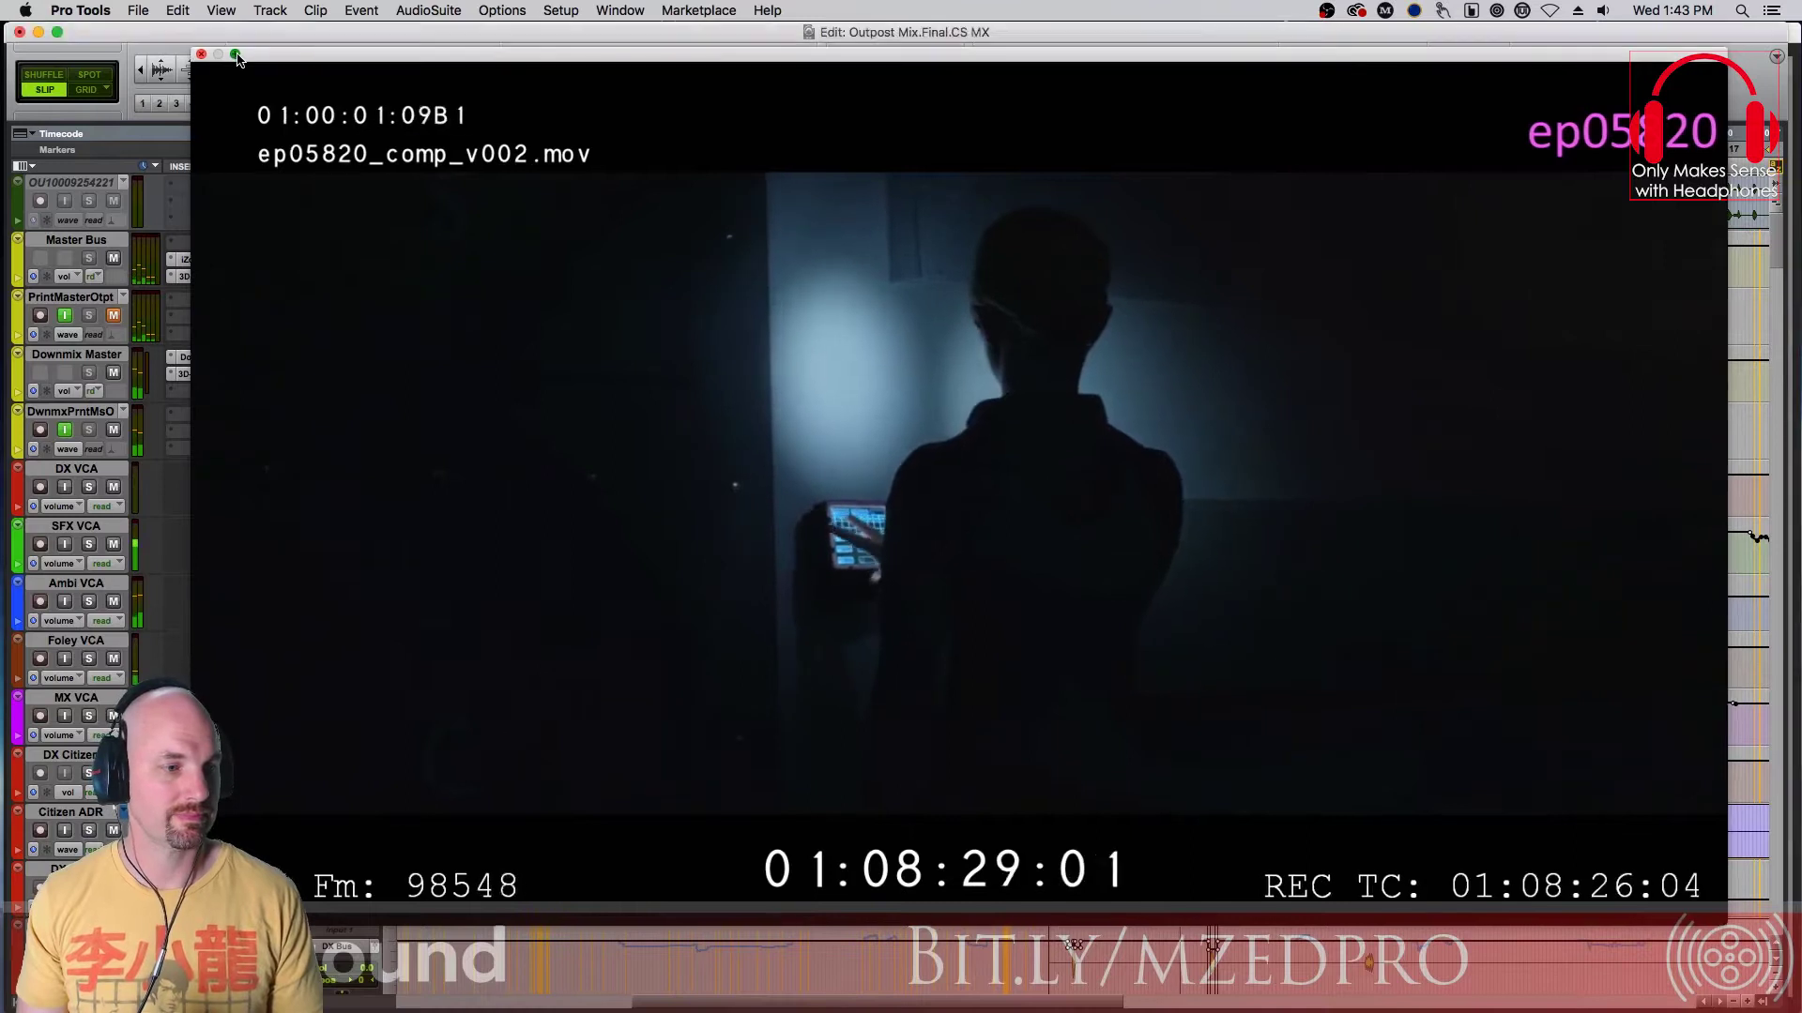
left_click(235, 54)
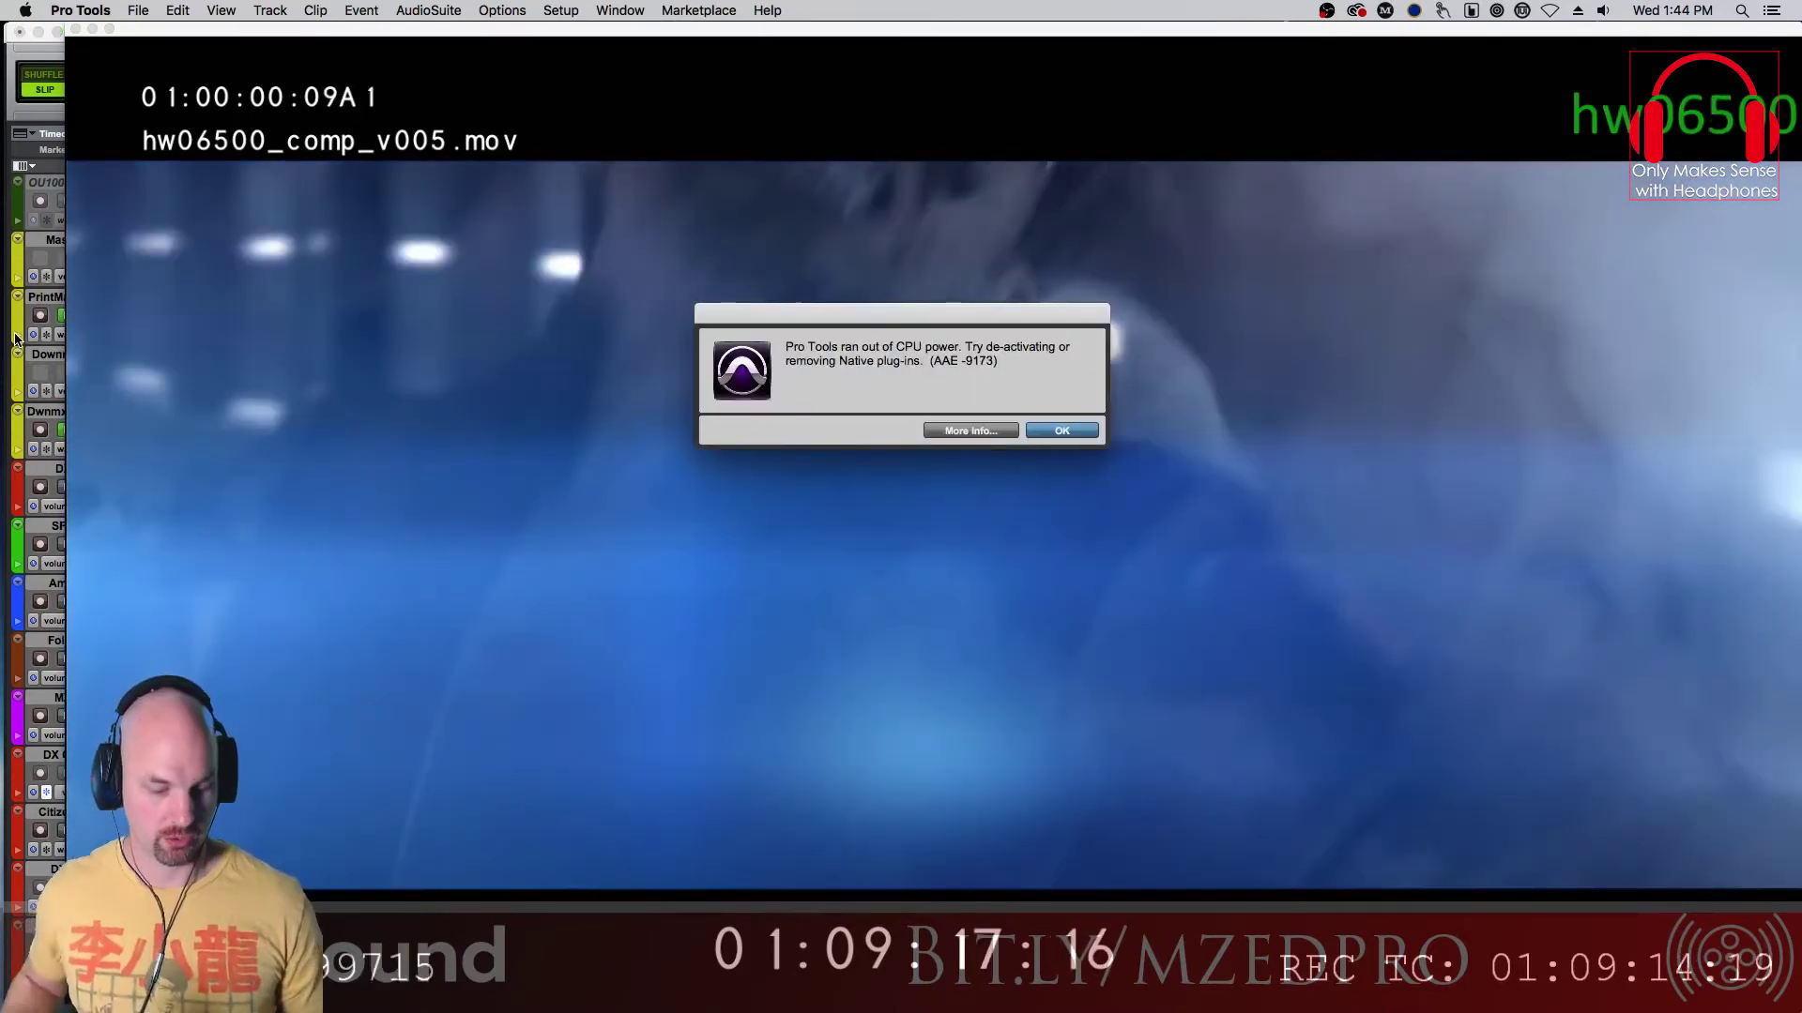
Dismiss the CPU error and shrink the video to a small floating window clear of the counters
left_click(1070, 434)
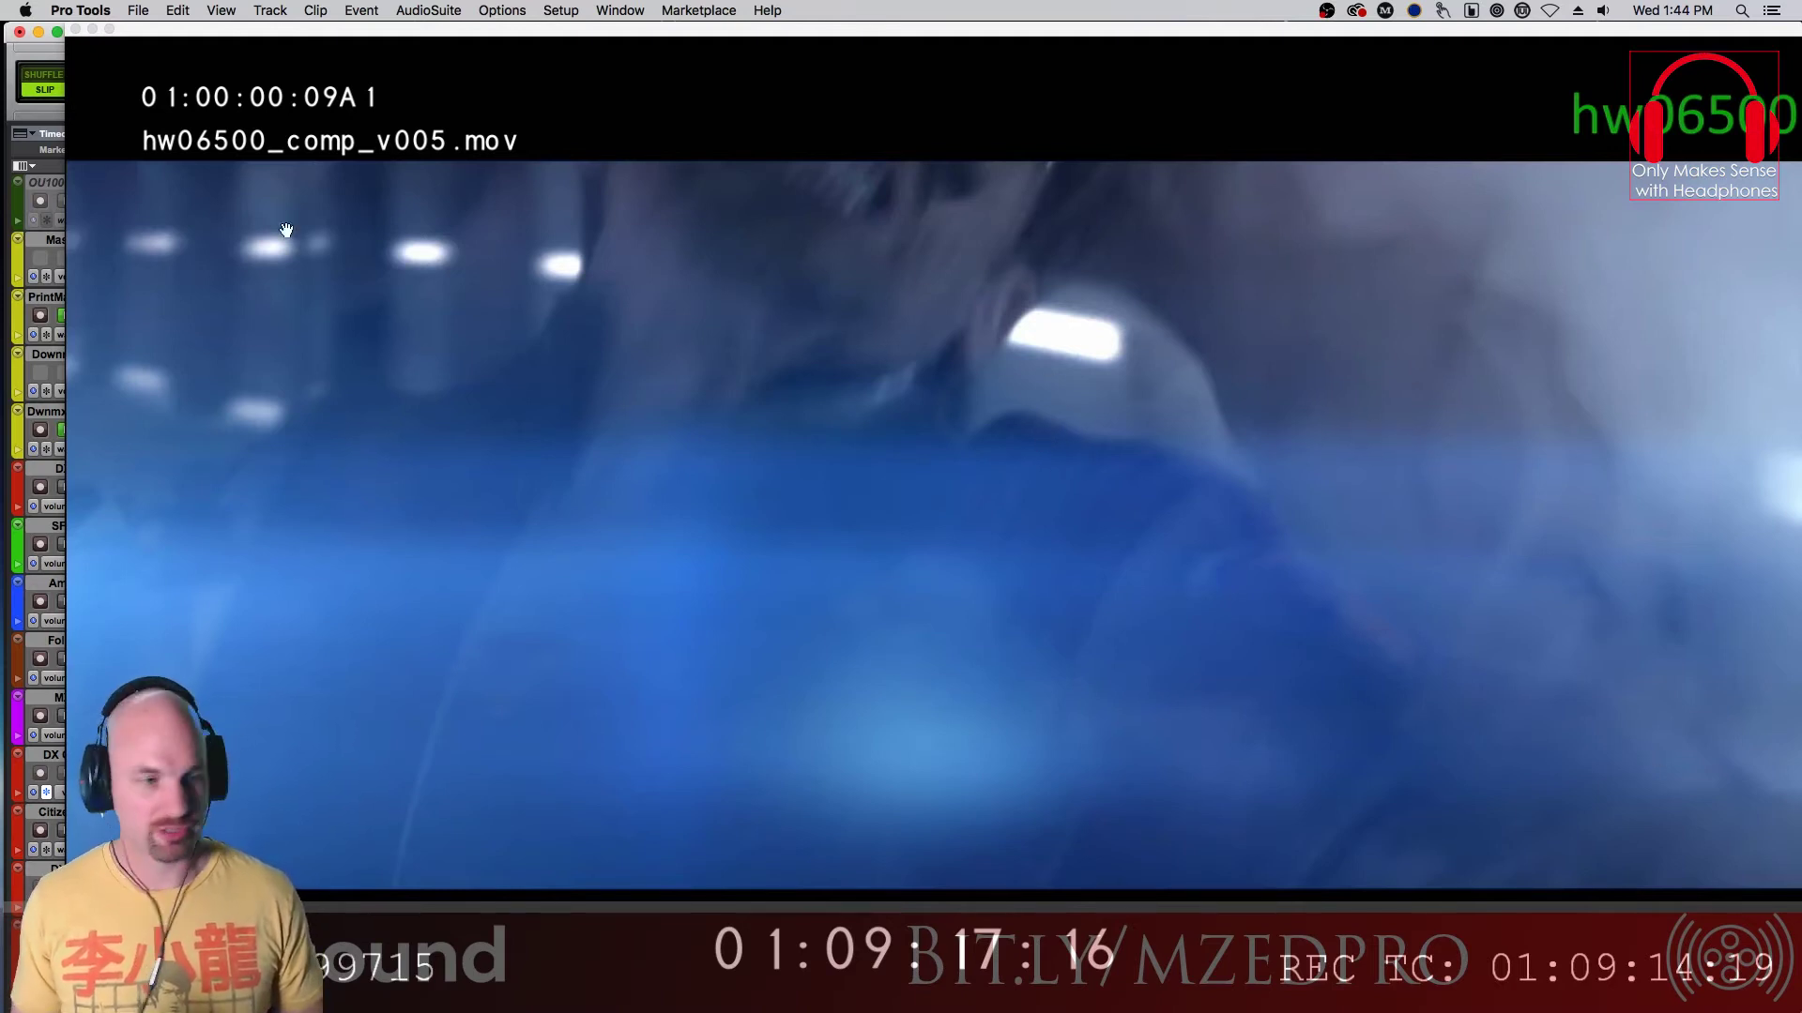
left_click(105, 45)
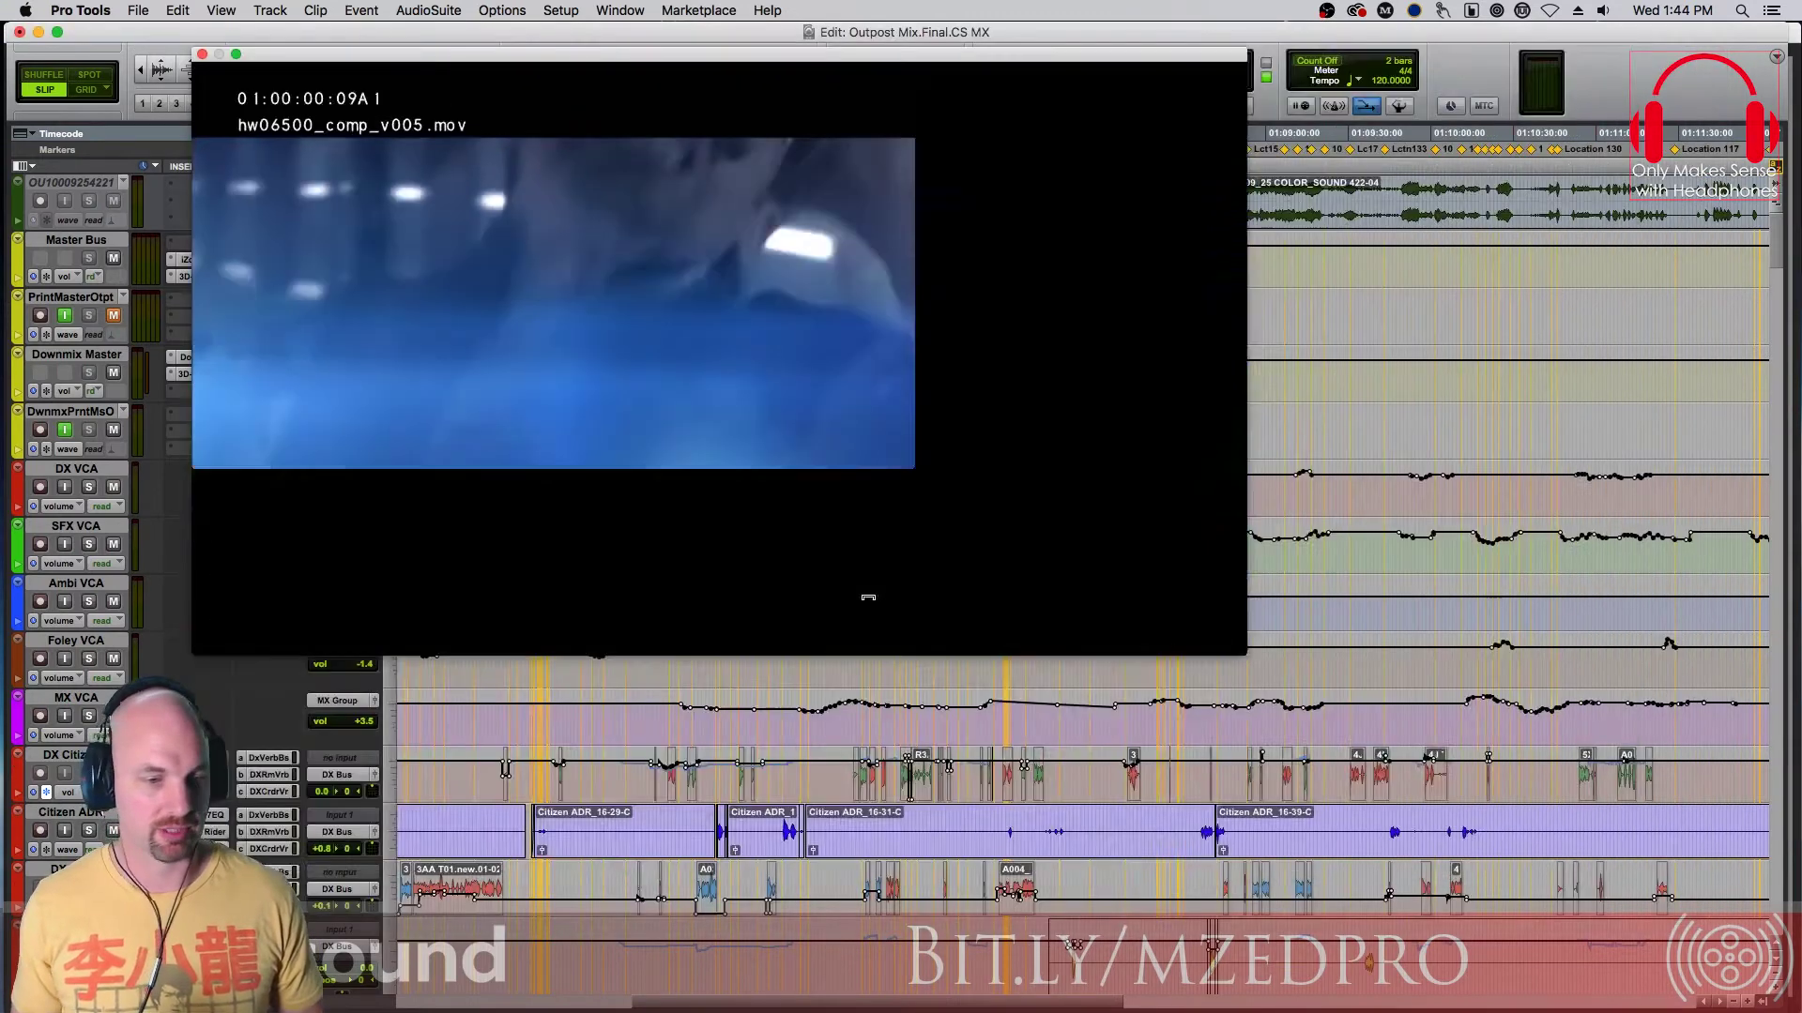
left_click_drag(1726, 915, 542, 258)
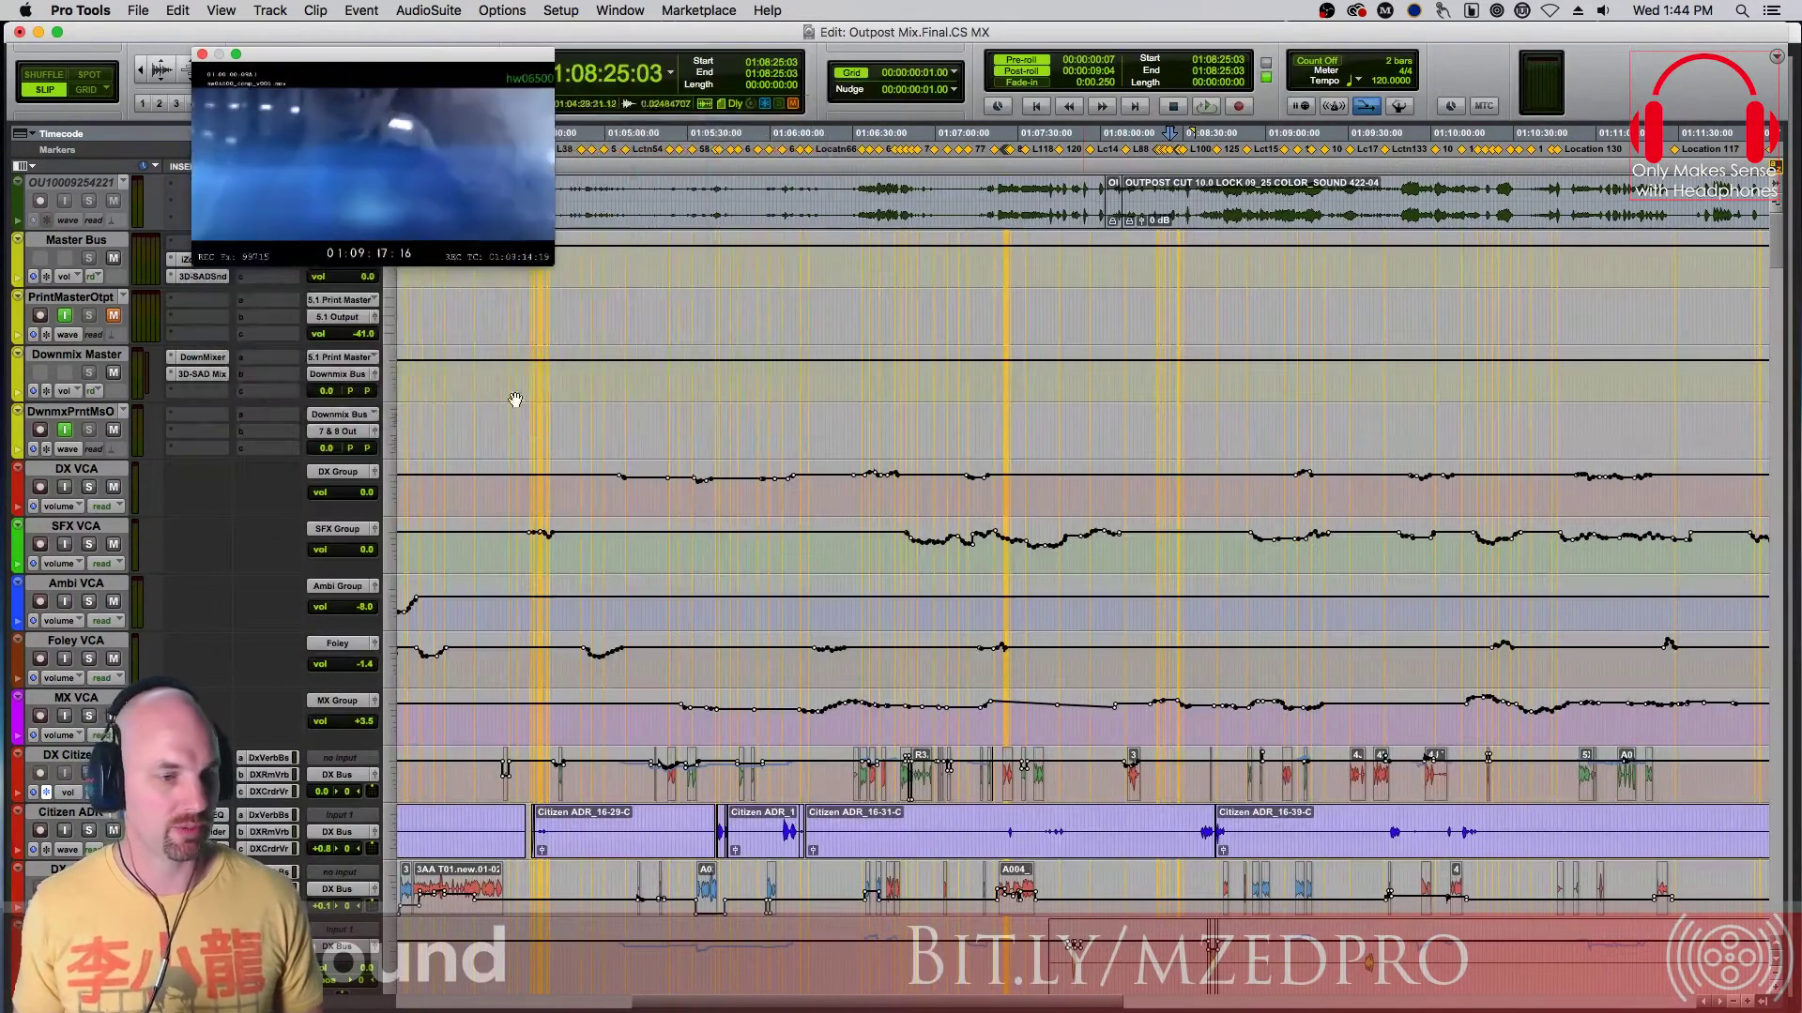
left_click_drag(397, 60, 1458, 194)
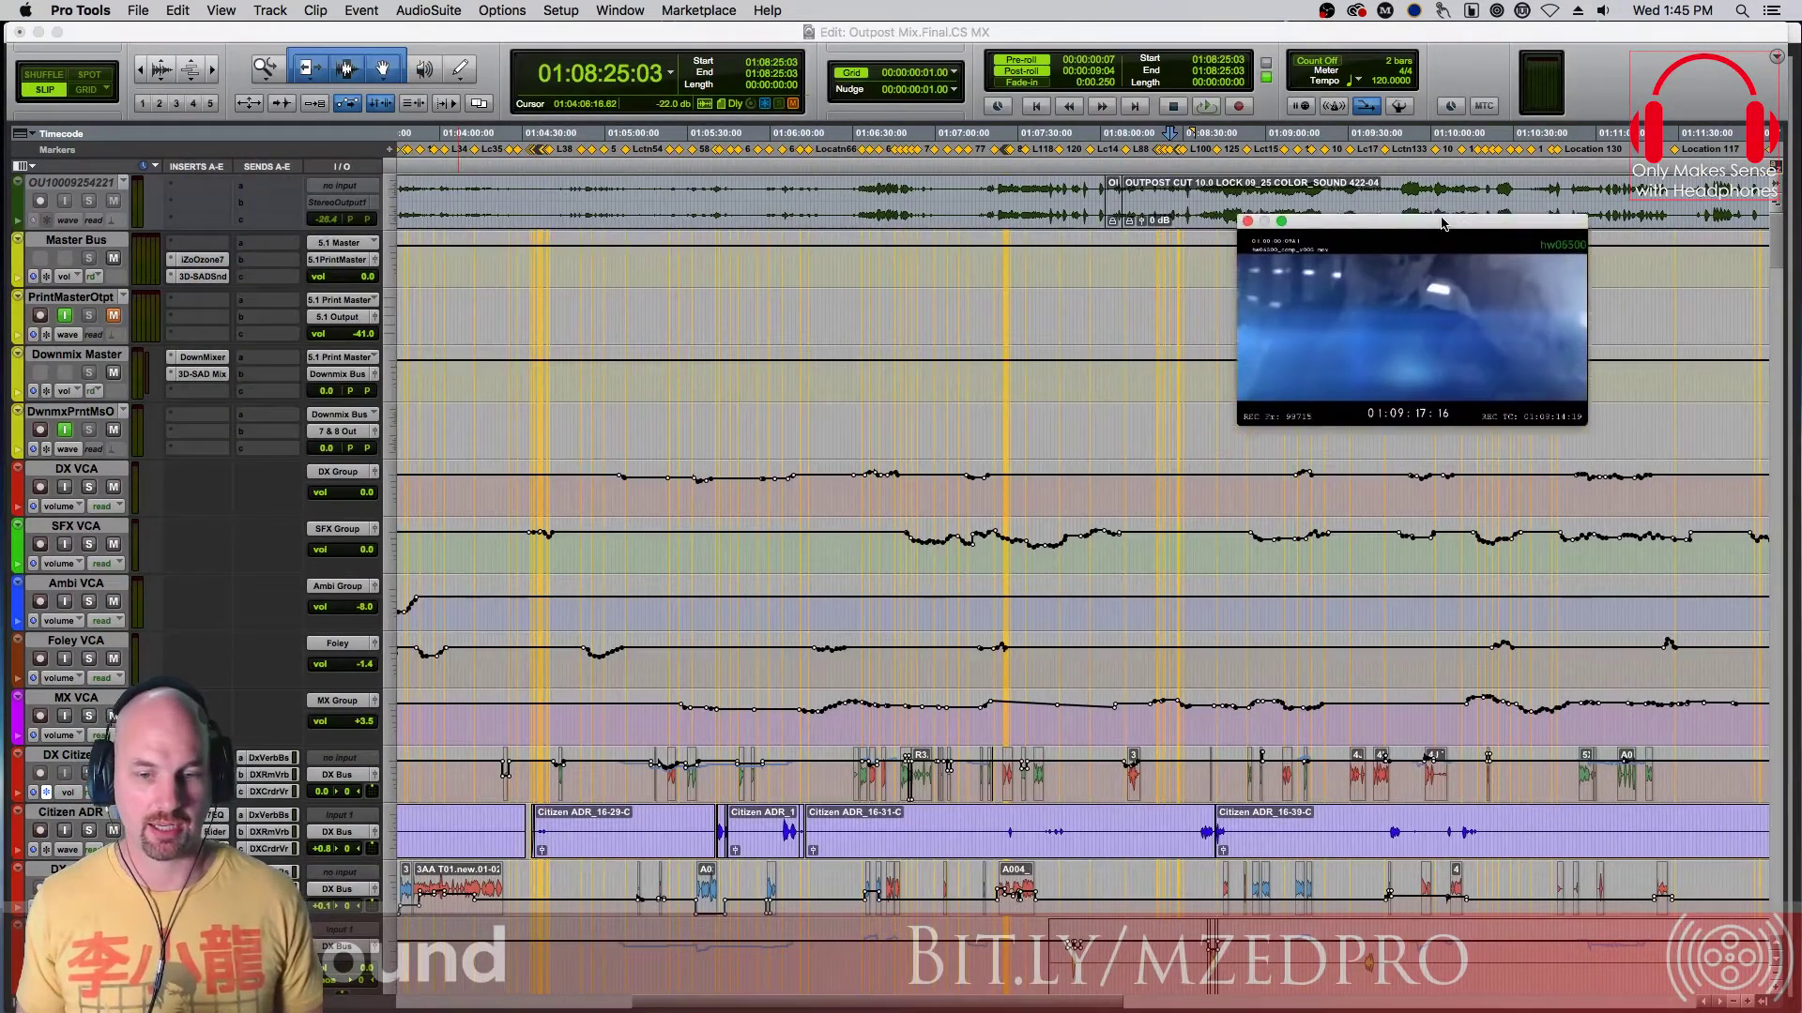
Zoom the timeline in to a few seconds and show the Mix window, scrolled to the left
key("super+bracketright")
key("super+bracketright")
key("super+bracketright")
key("super+bracketright")
key("super+bracketright")
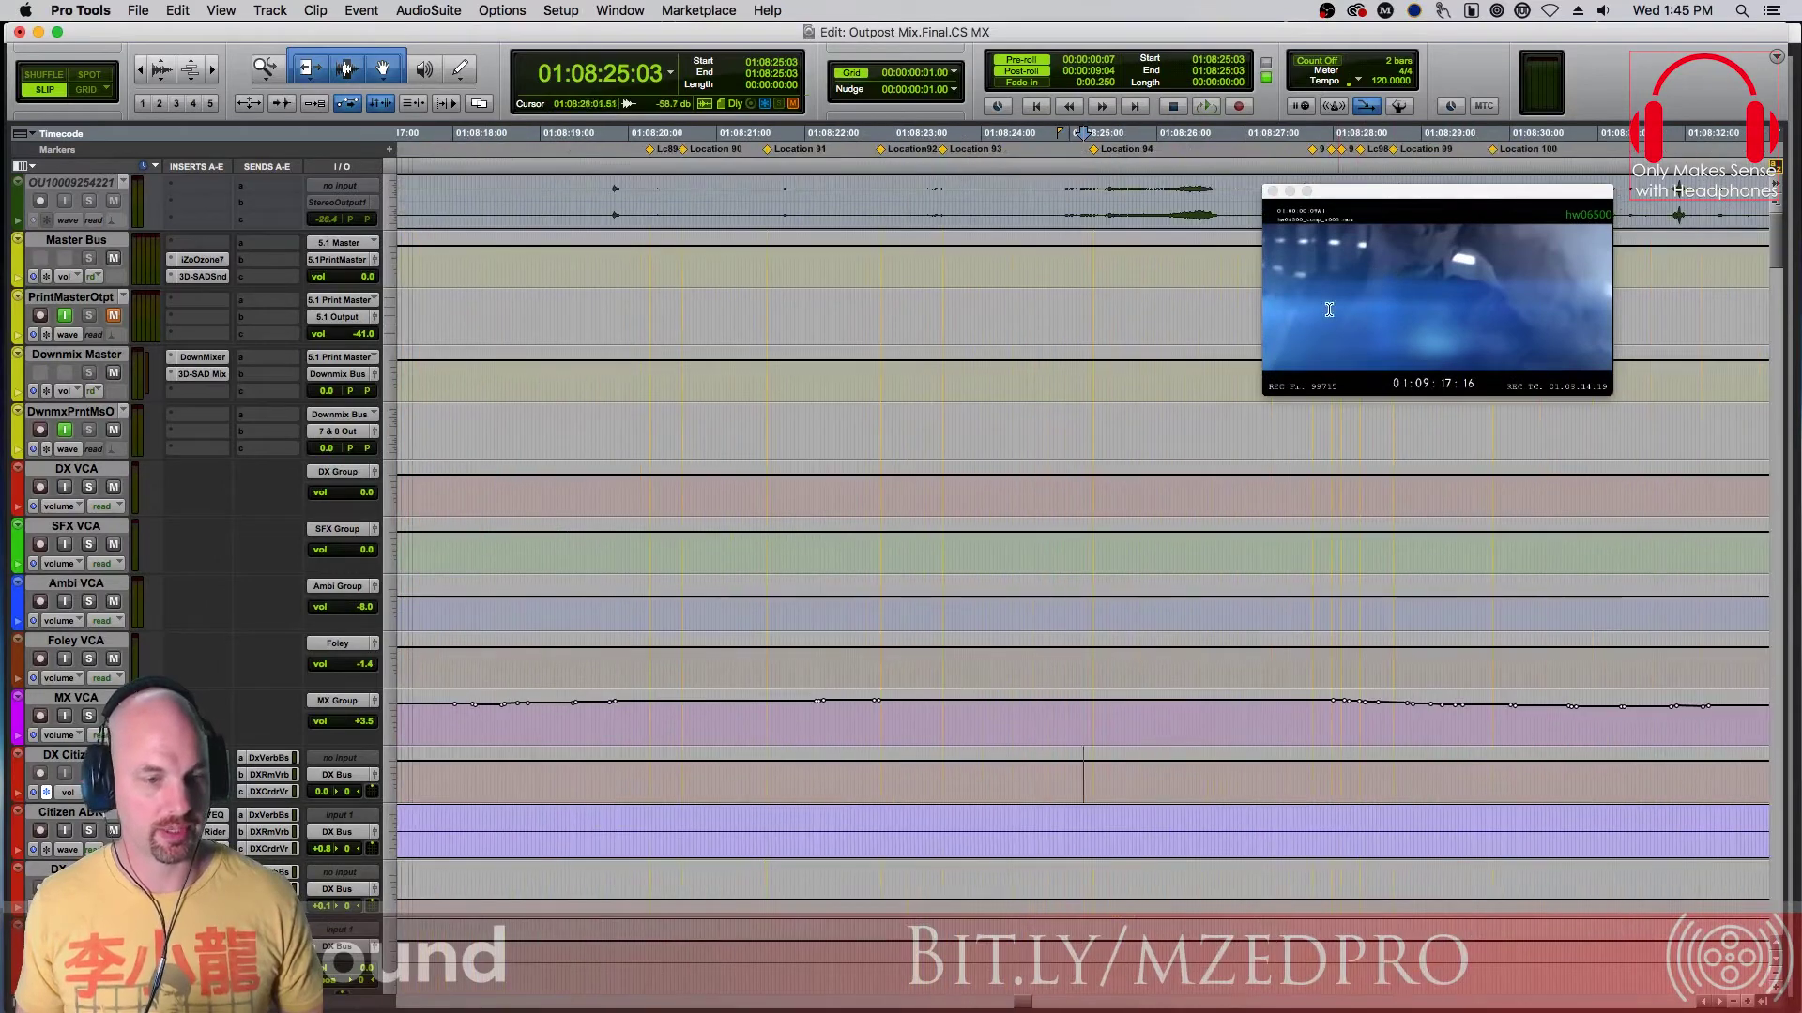
key("super+equal")
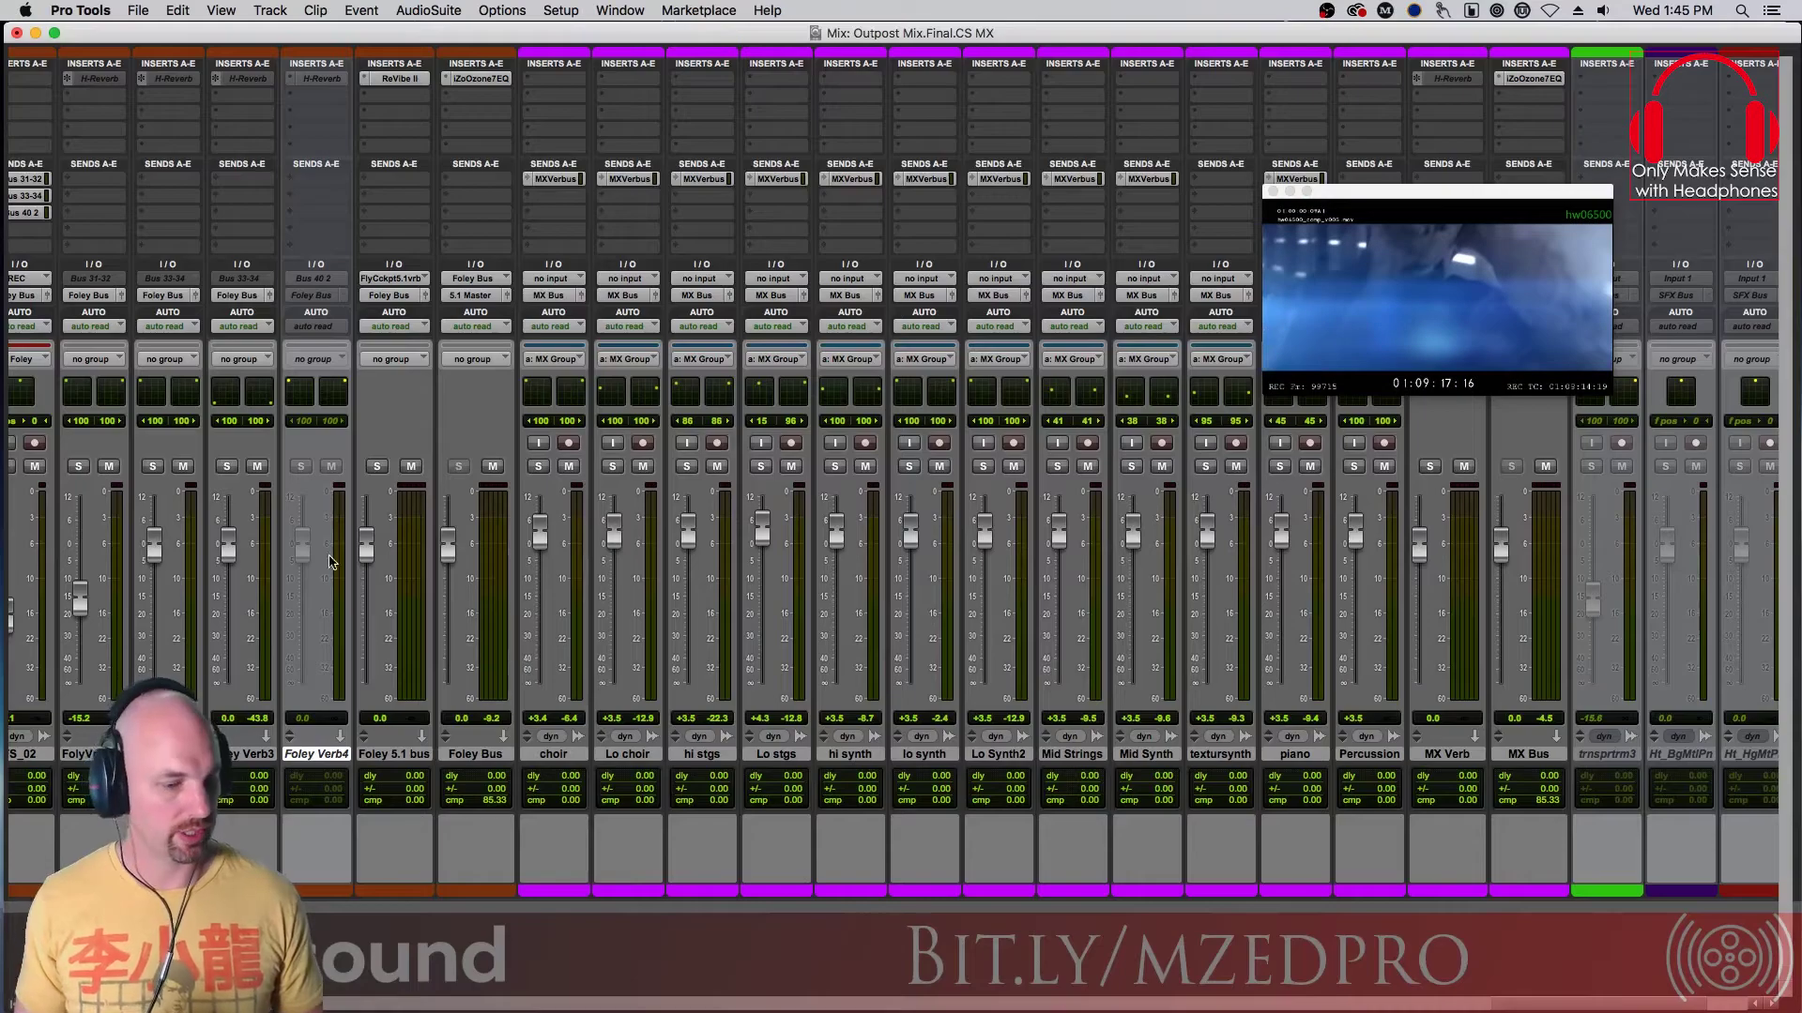
scroll(1631, 1006, "left", 10)
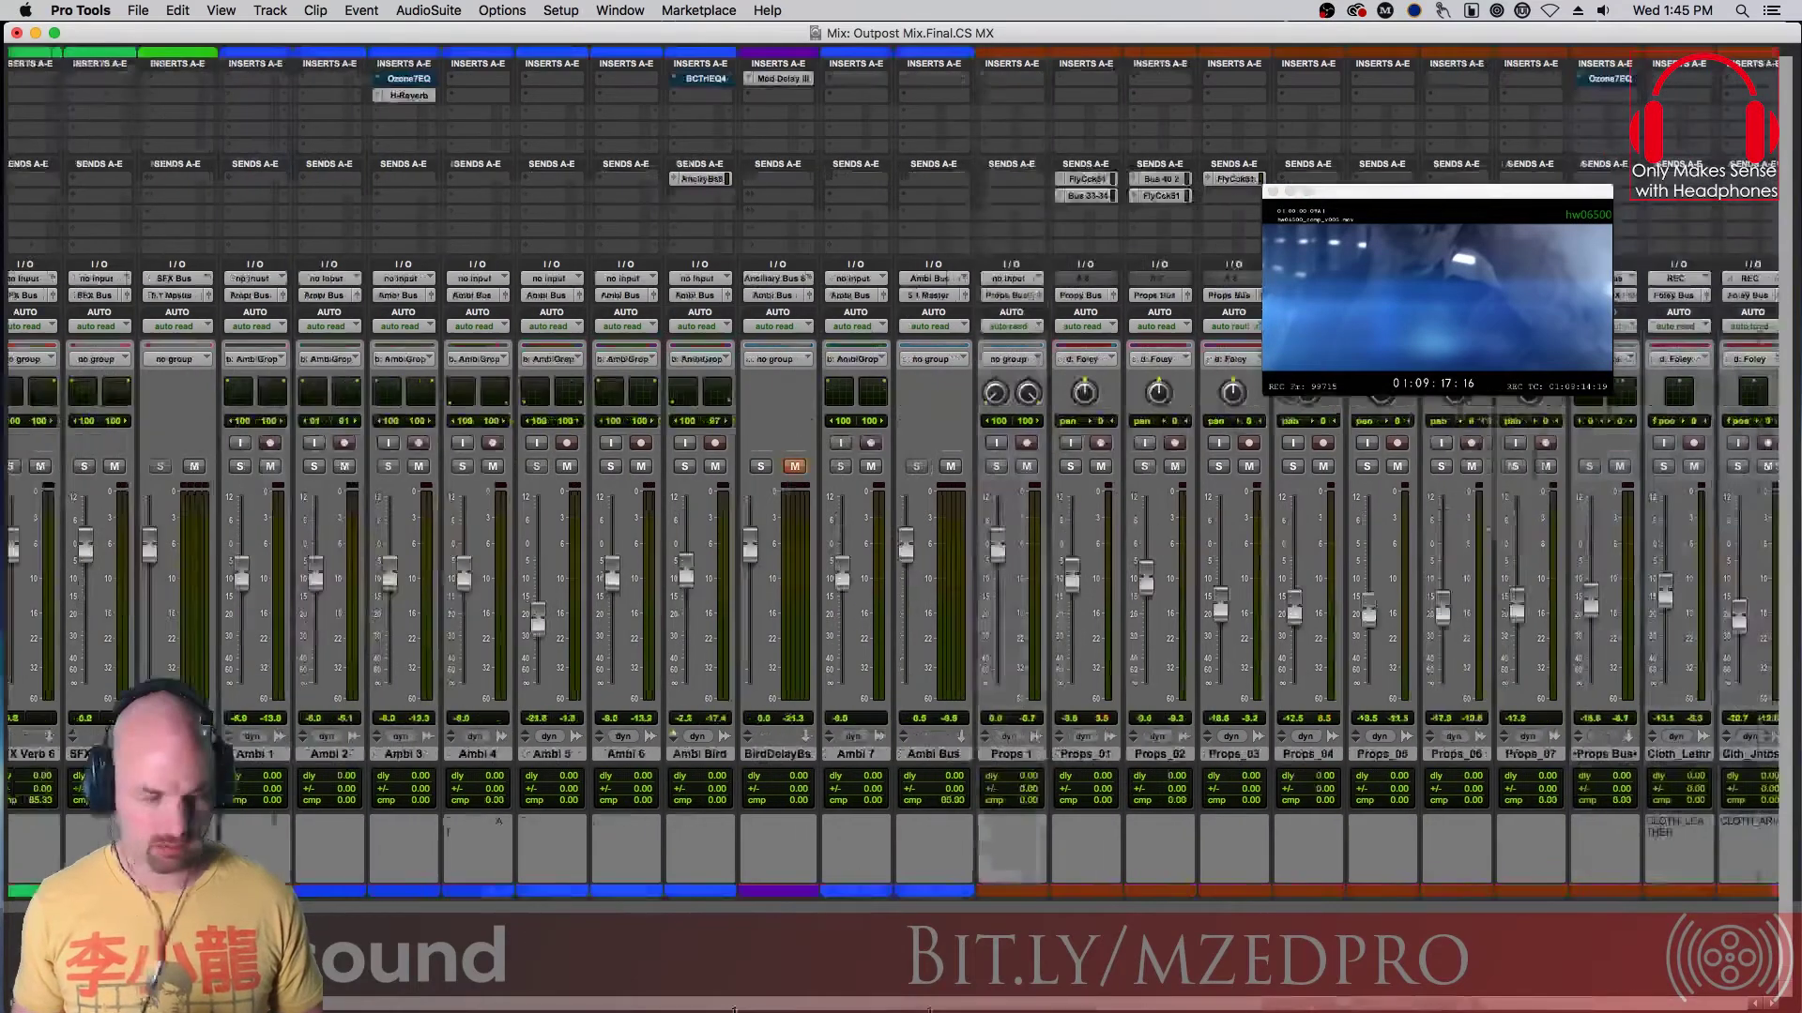
scroll(1631, 1006, "left", 10)
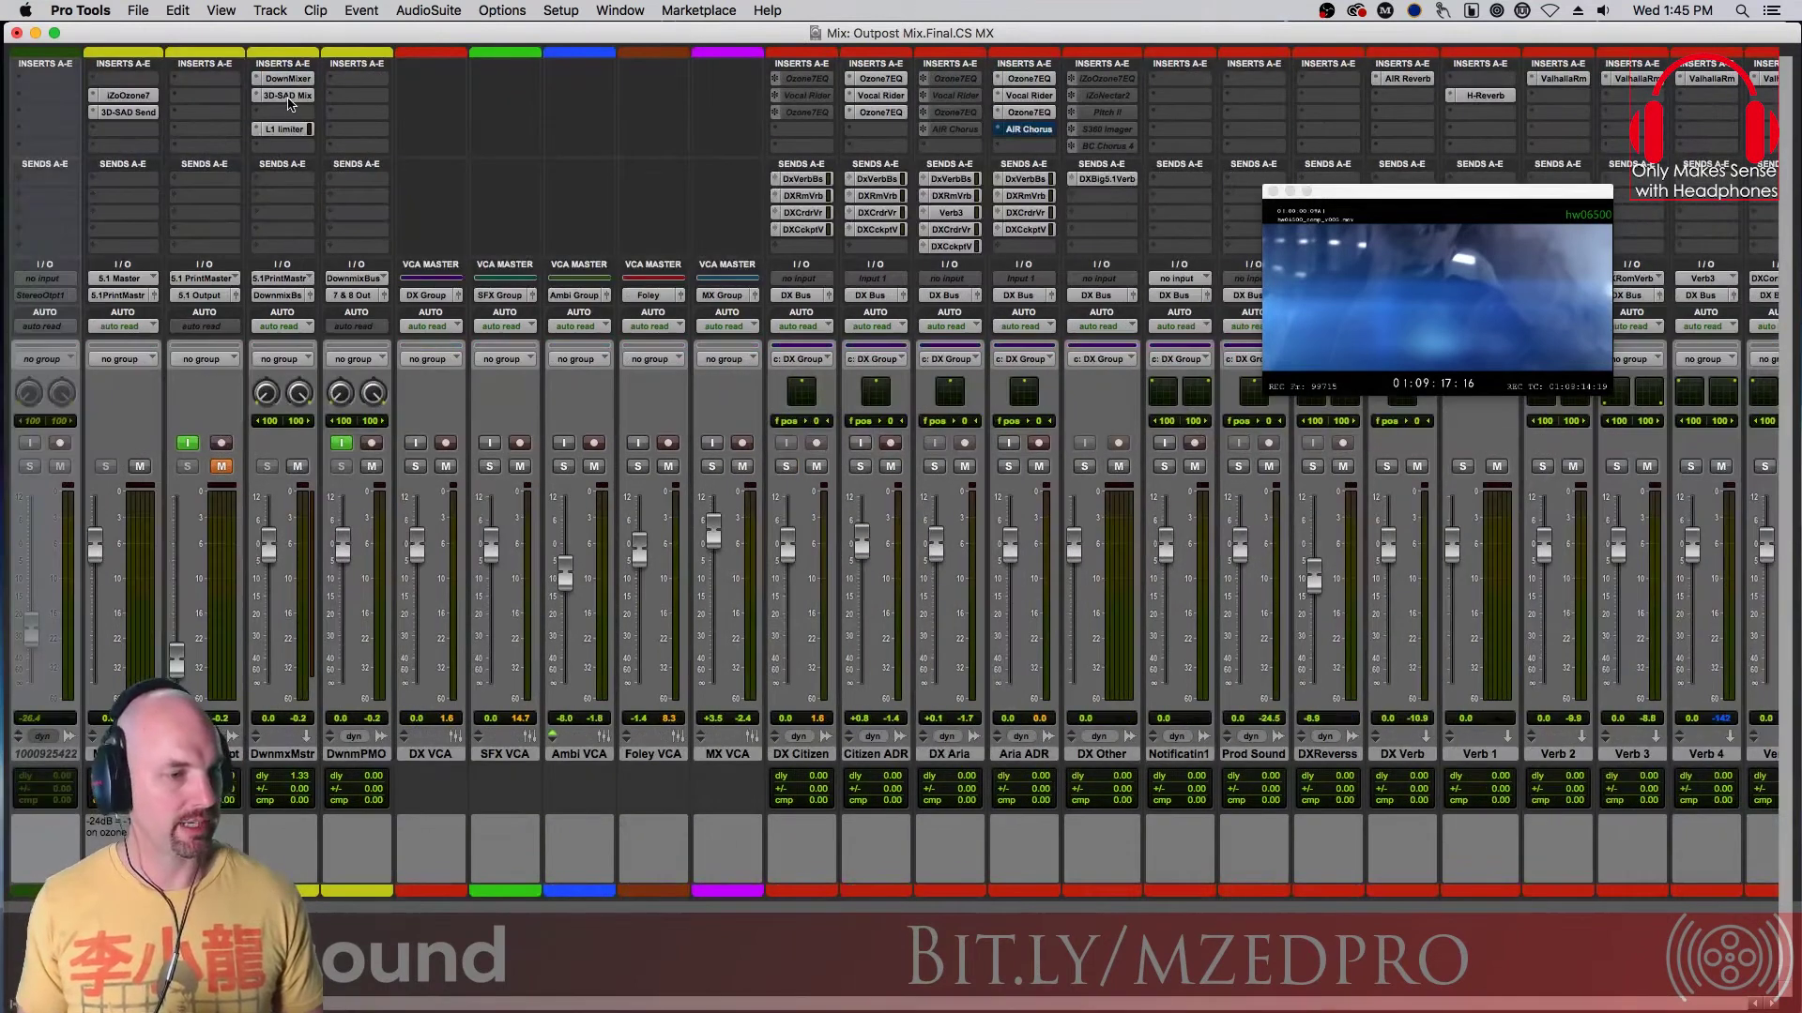
left_click(298, 98)
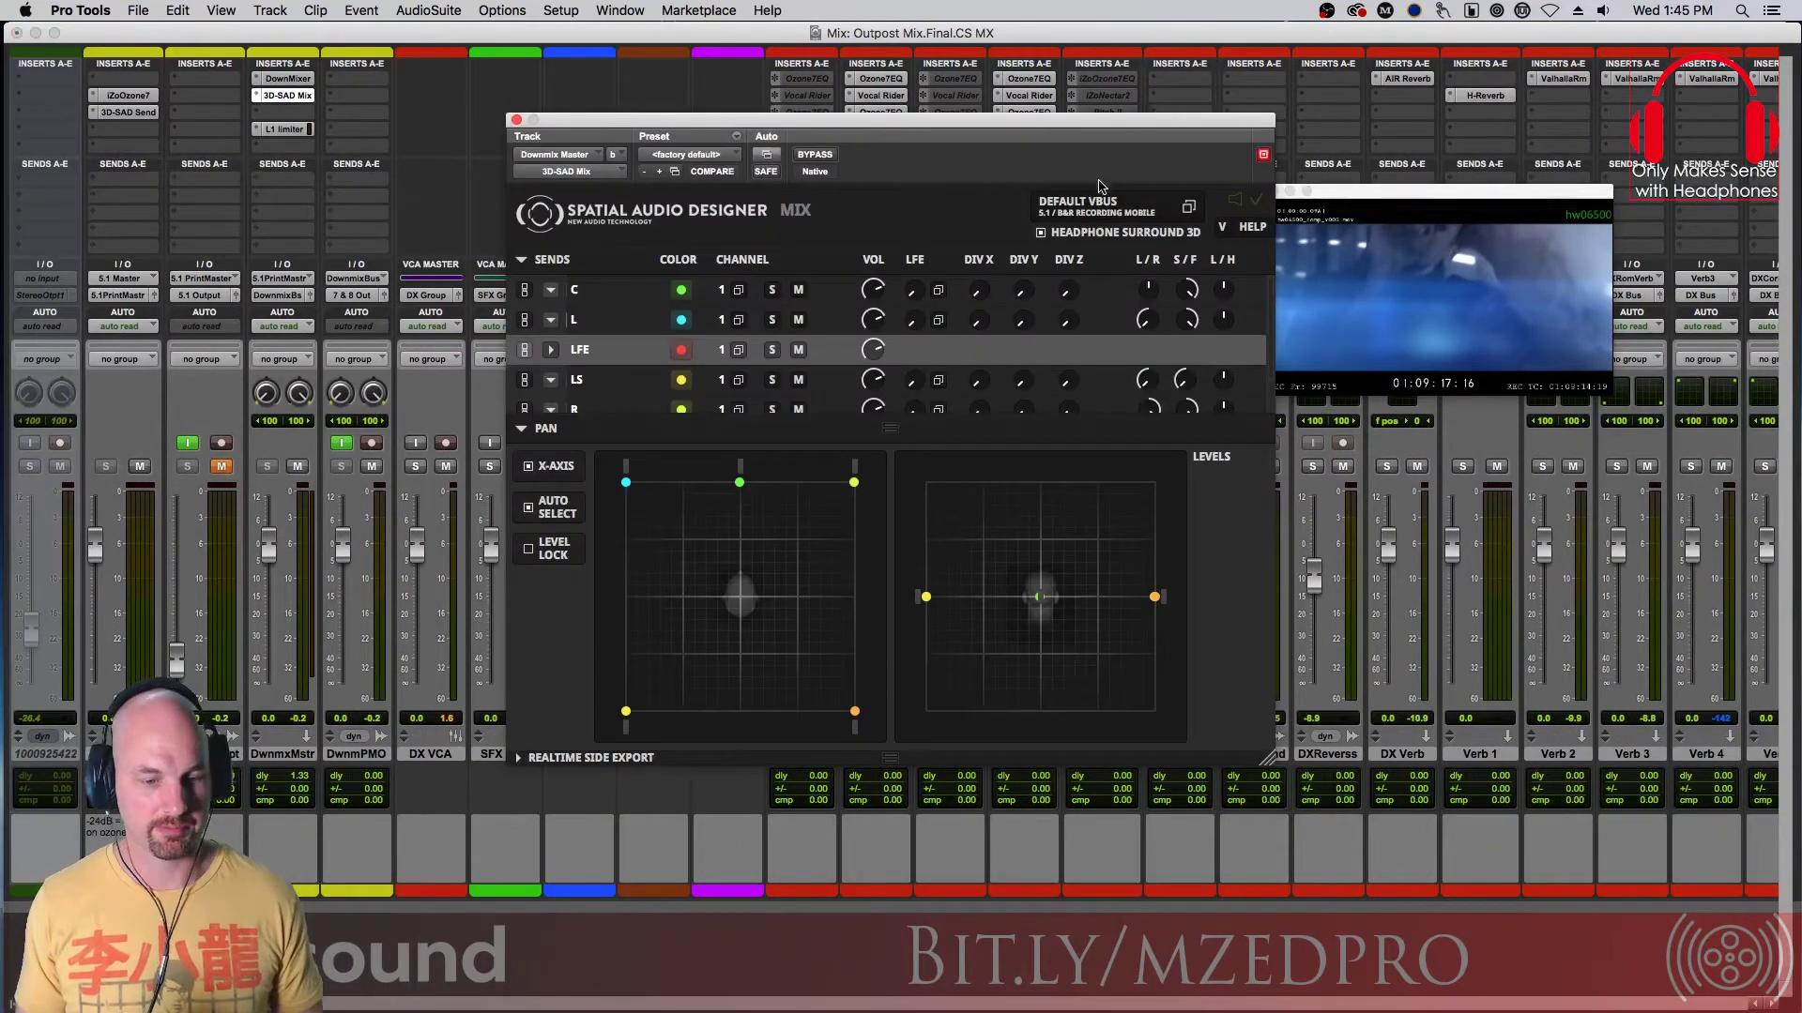
key("space")
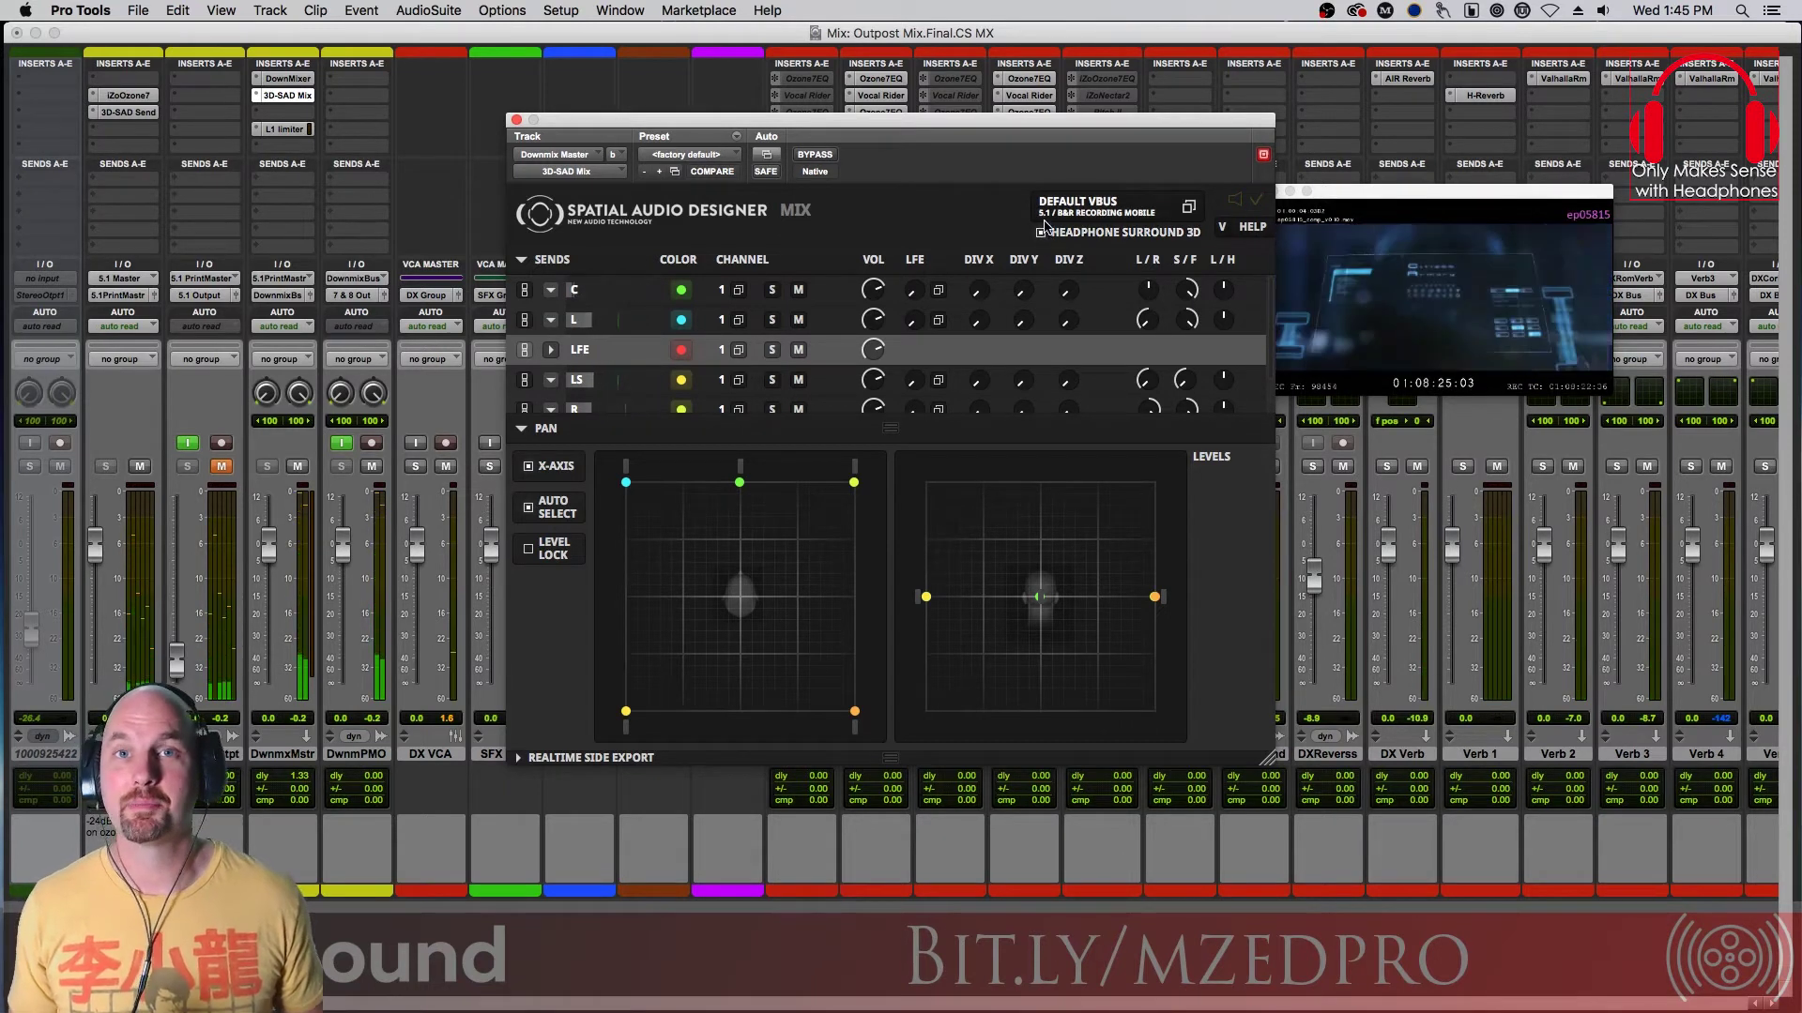
mouse_move(953, 132)
left_mouse_down()
mouse_move(901, 75)
mouse_move(877, 85)
left_mouse_up()
left_click(452, 67)
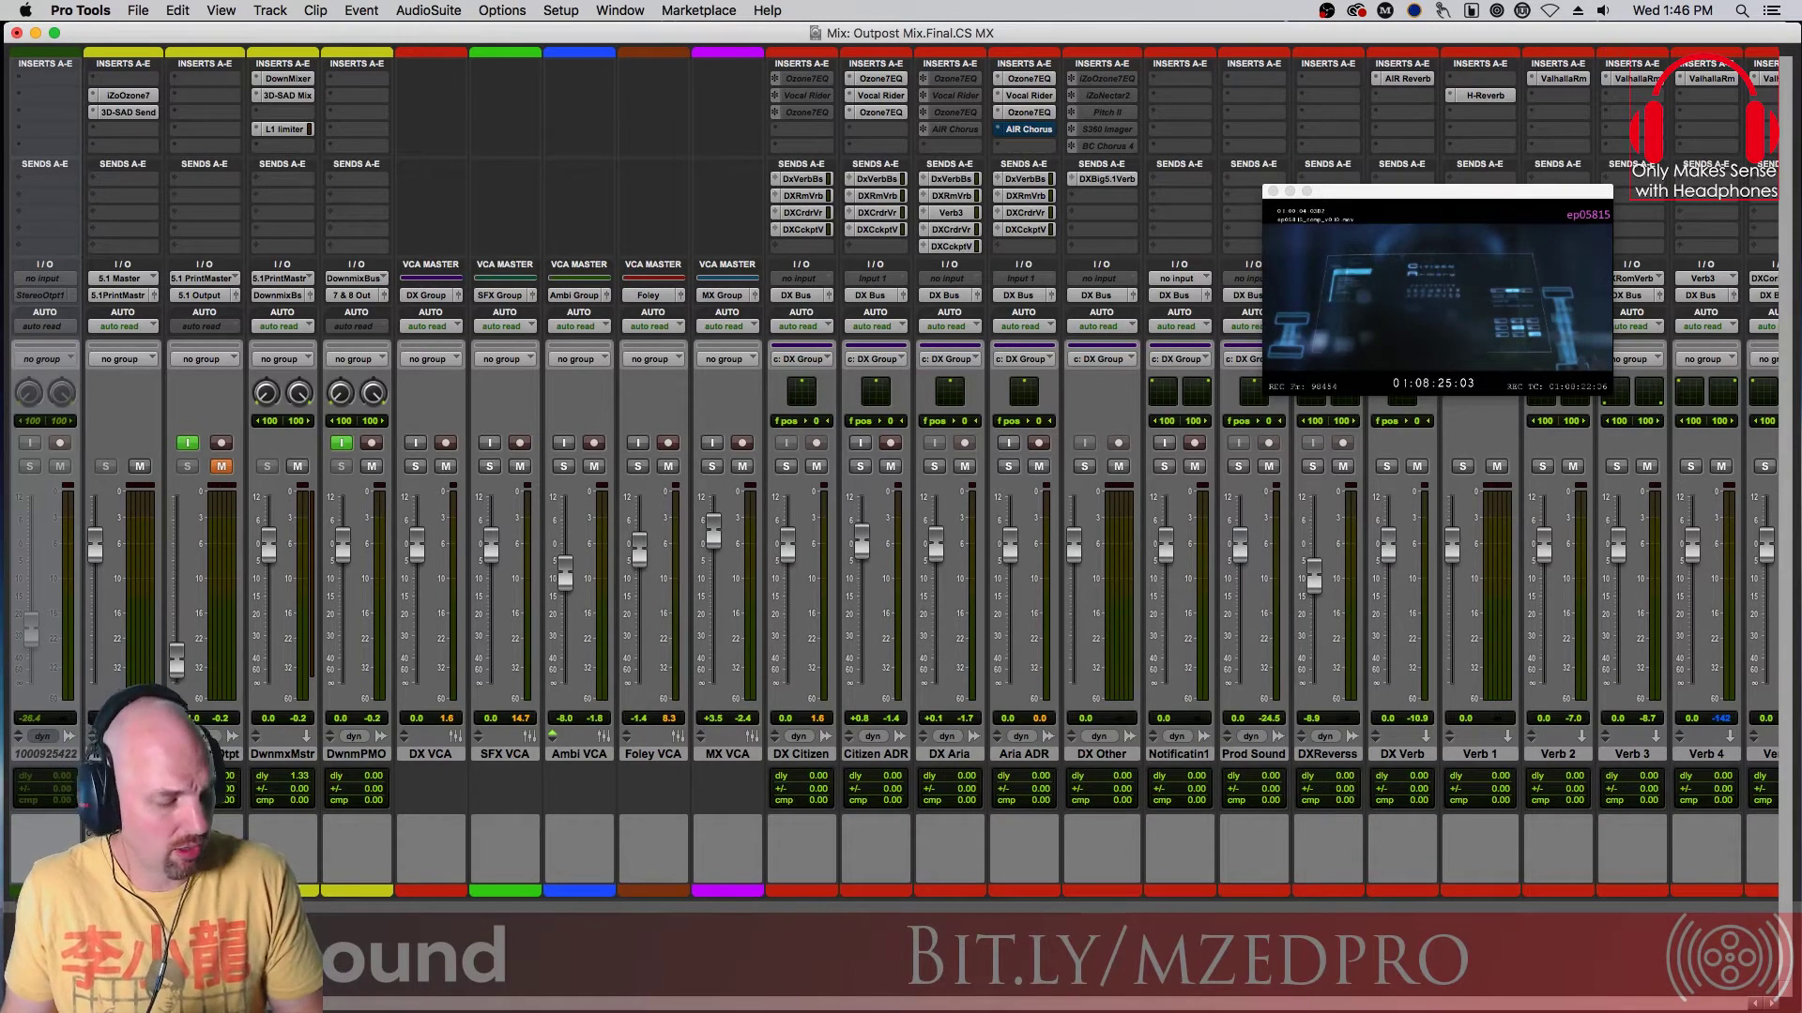
Scroll through the mixer strips and solo the DX VCA
scroll(873, 366, "right", 3)
scroll(563, 469, "right", 3)
scroll(210, 590, "right", 3)
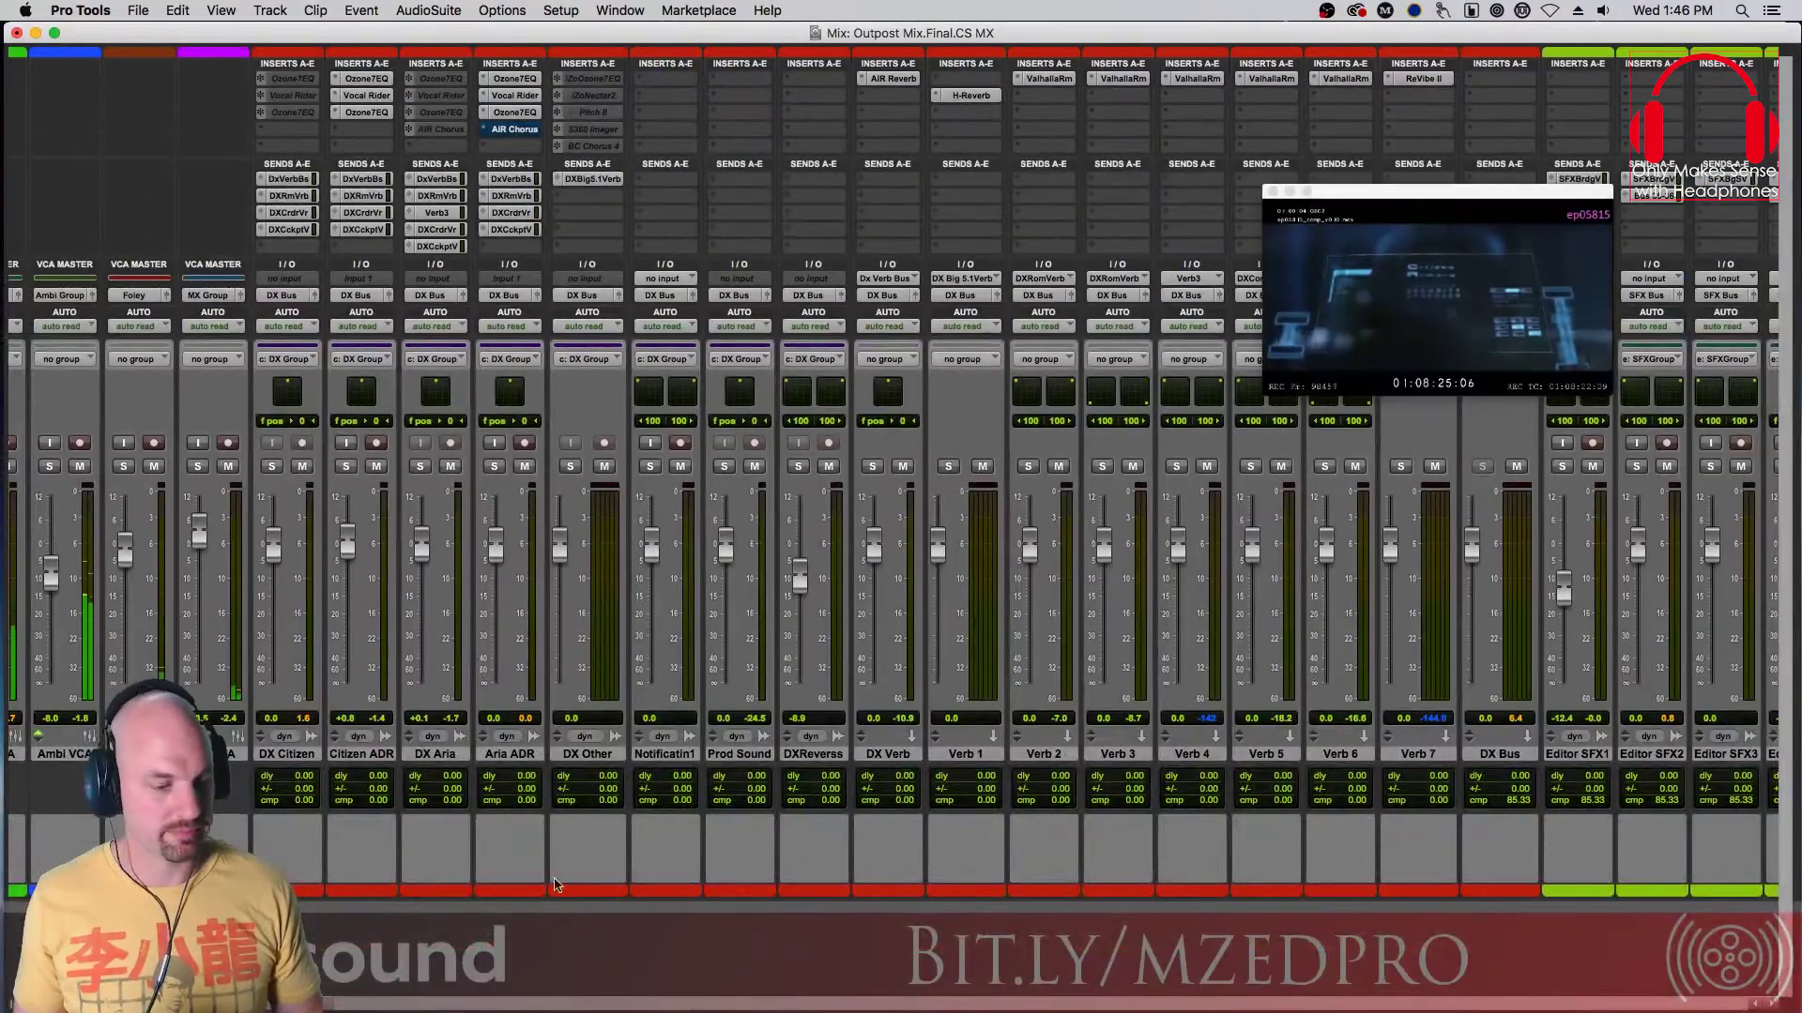
scroll(556, 885, "left", 5)
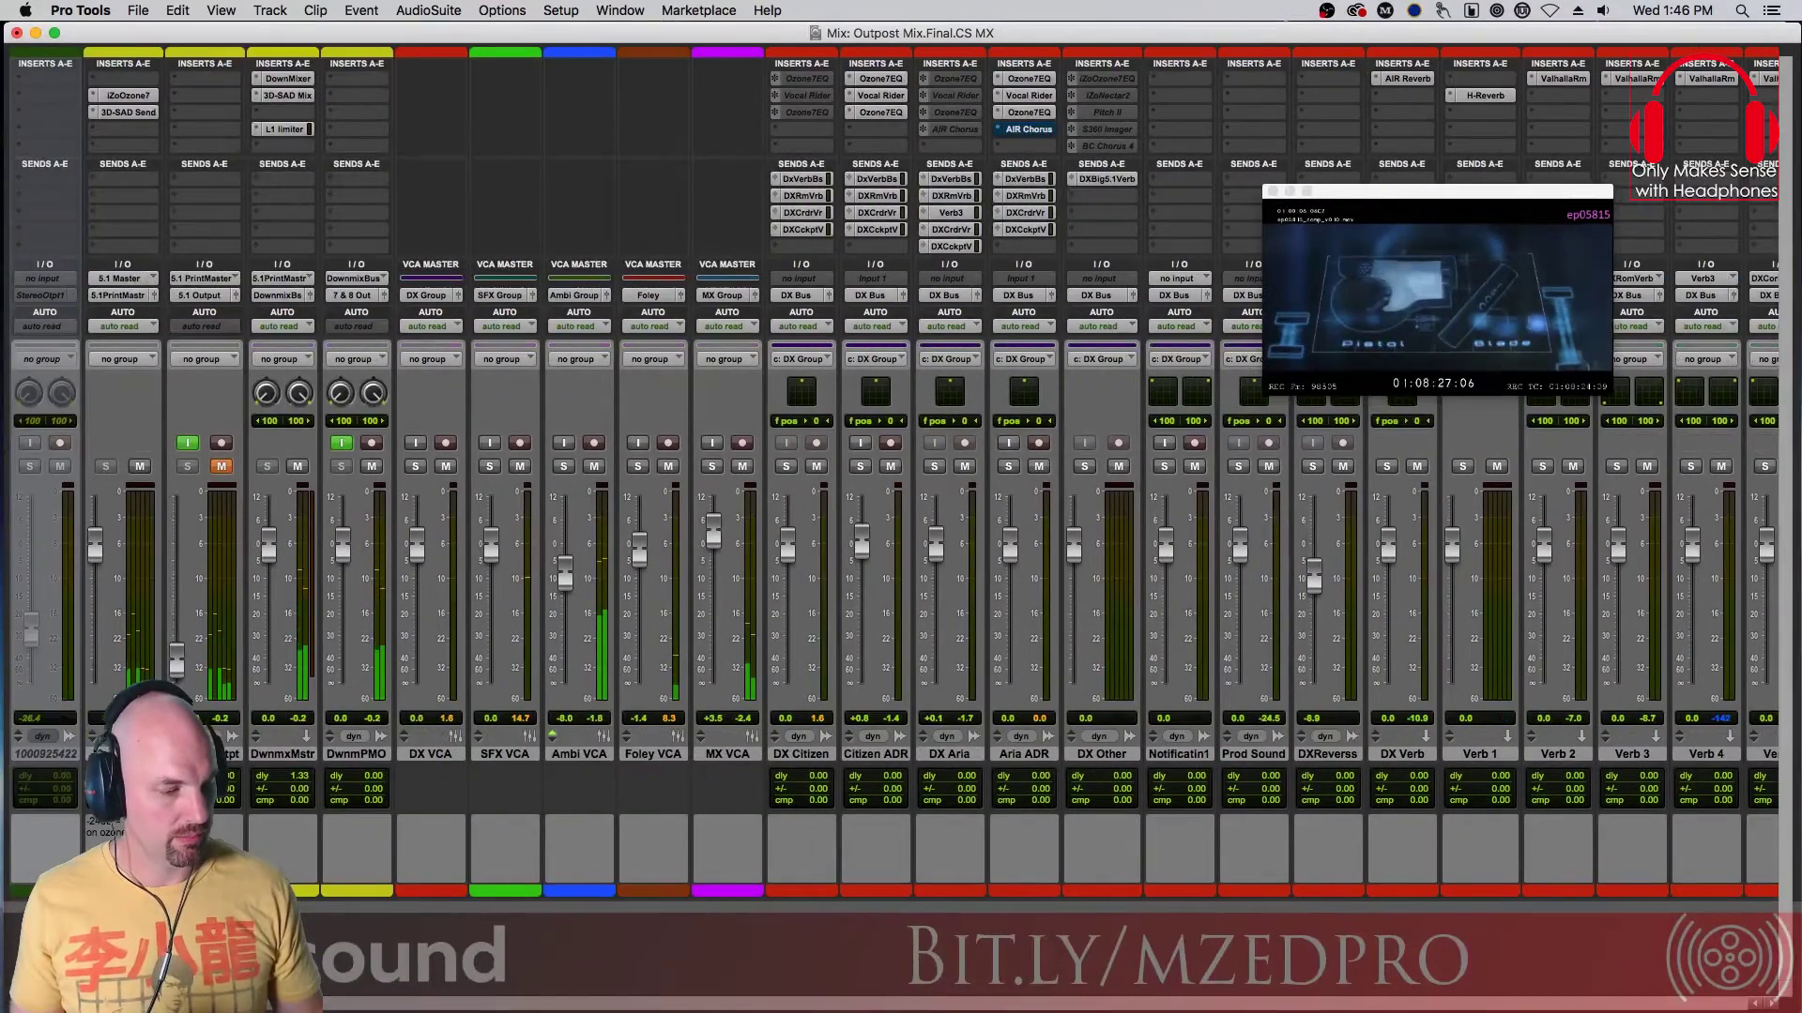
key("shift+s")
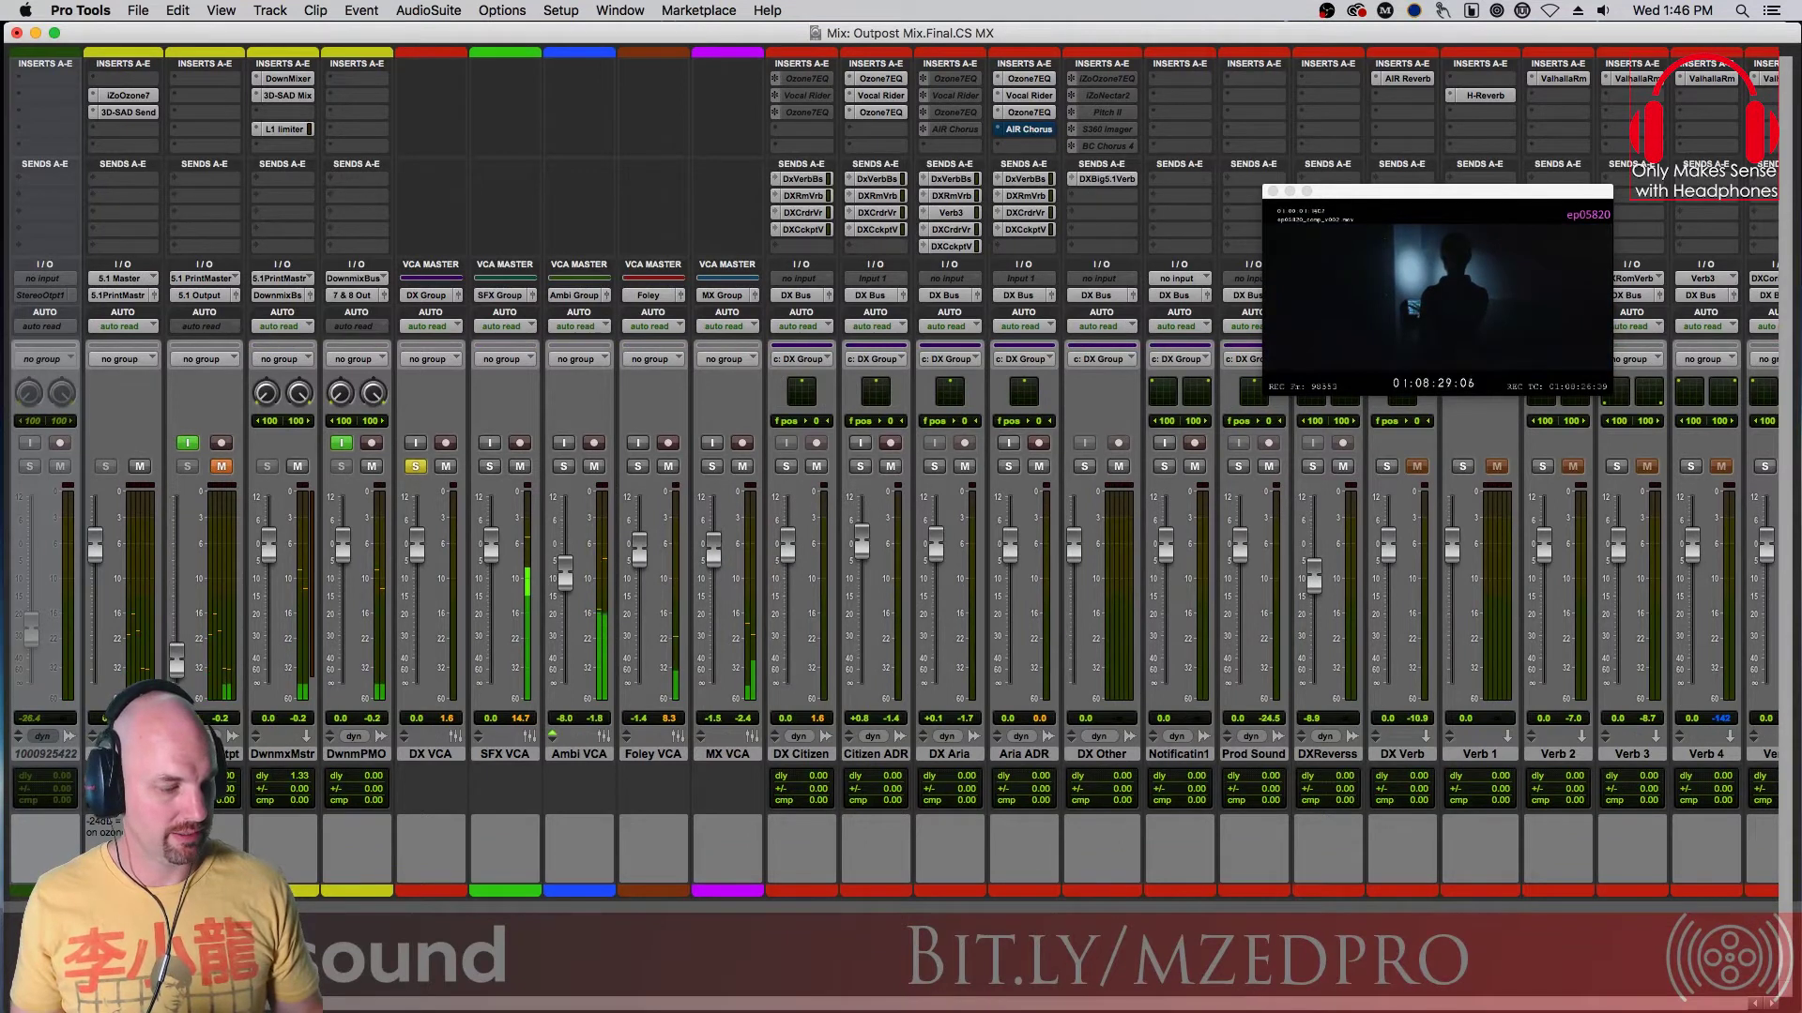
Start playback from 01:08:36:08 and move the video to the mixer's upper centre
key("super+equal")
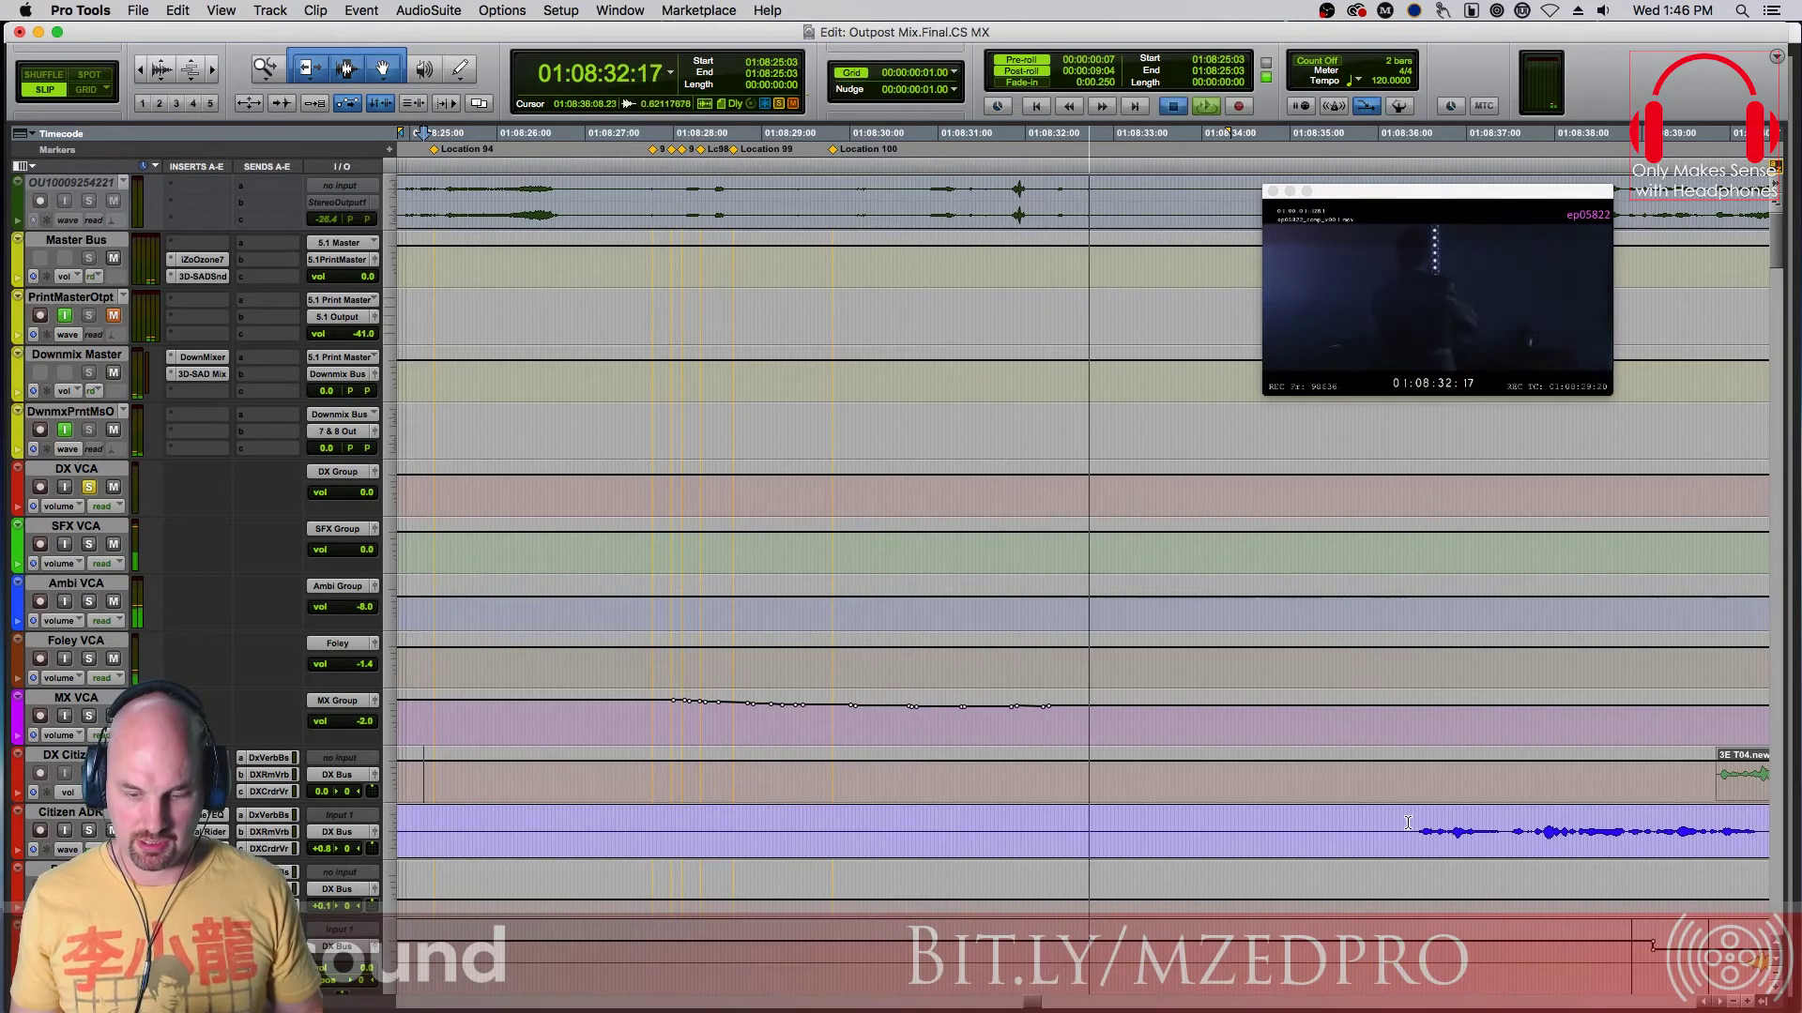
left_click(1411, 828)
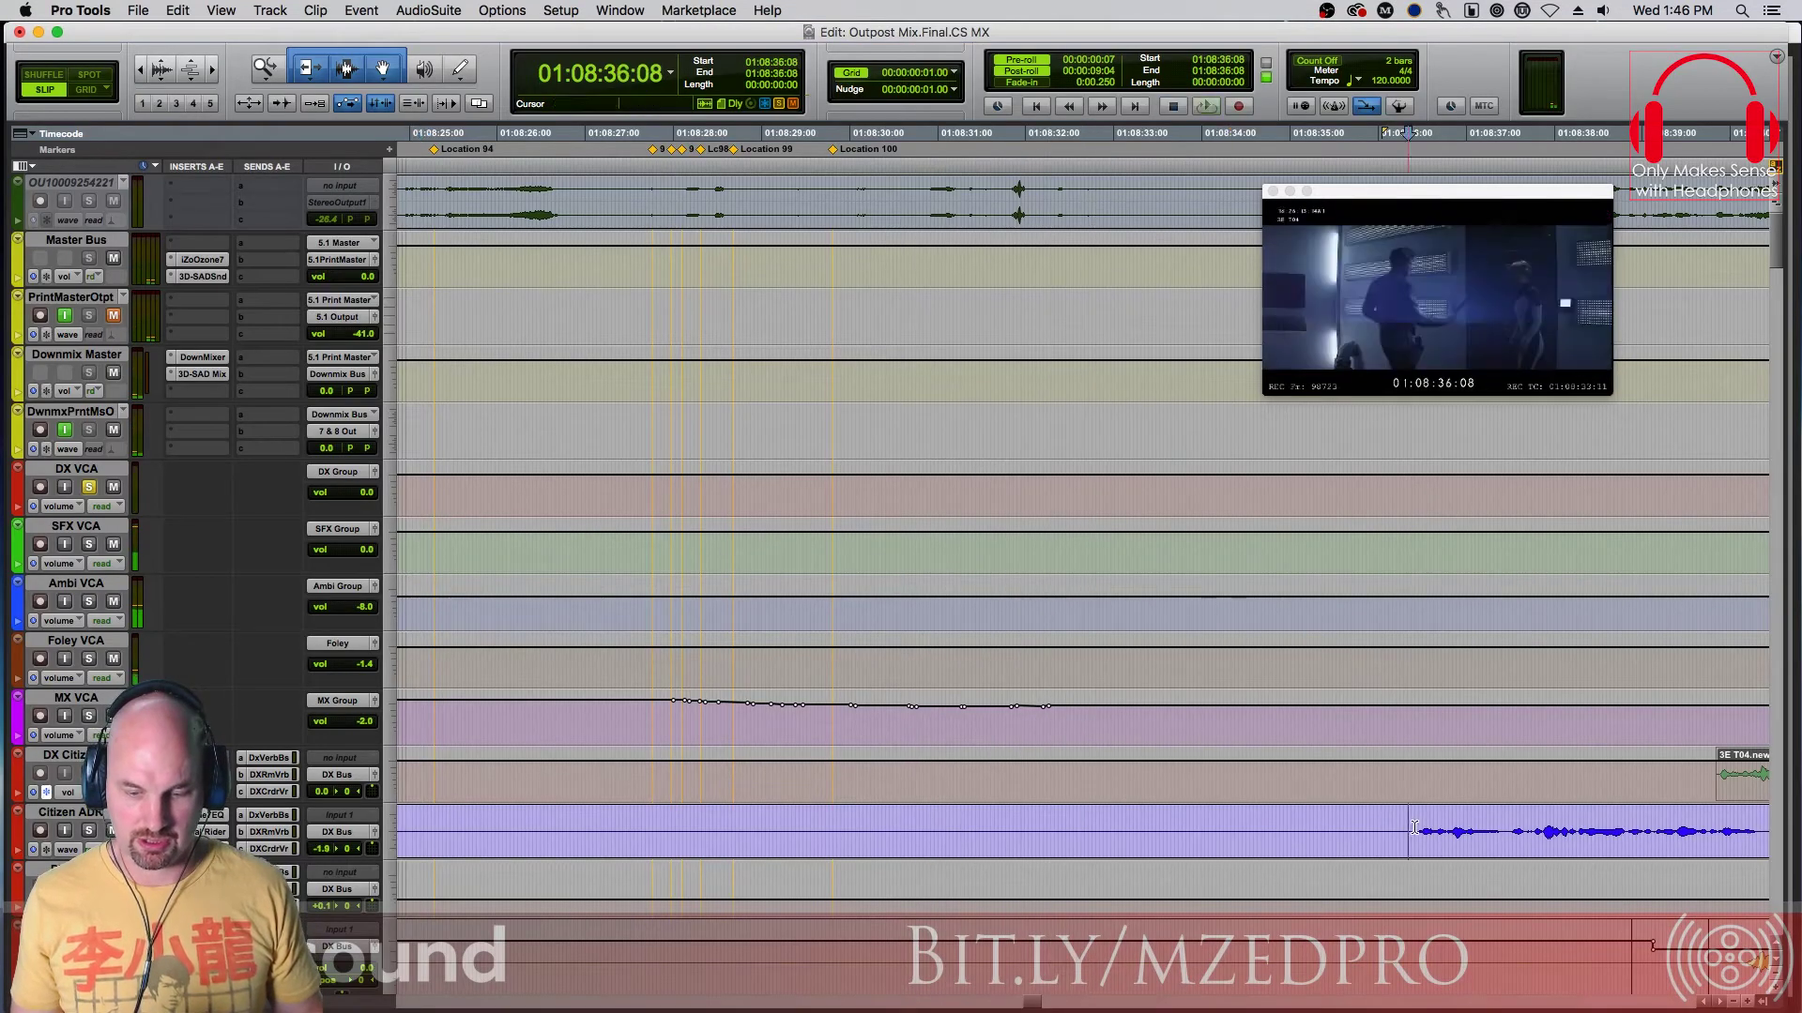
key("super+equal")
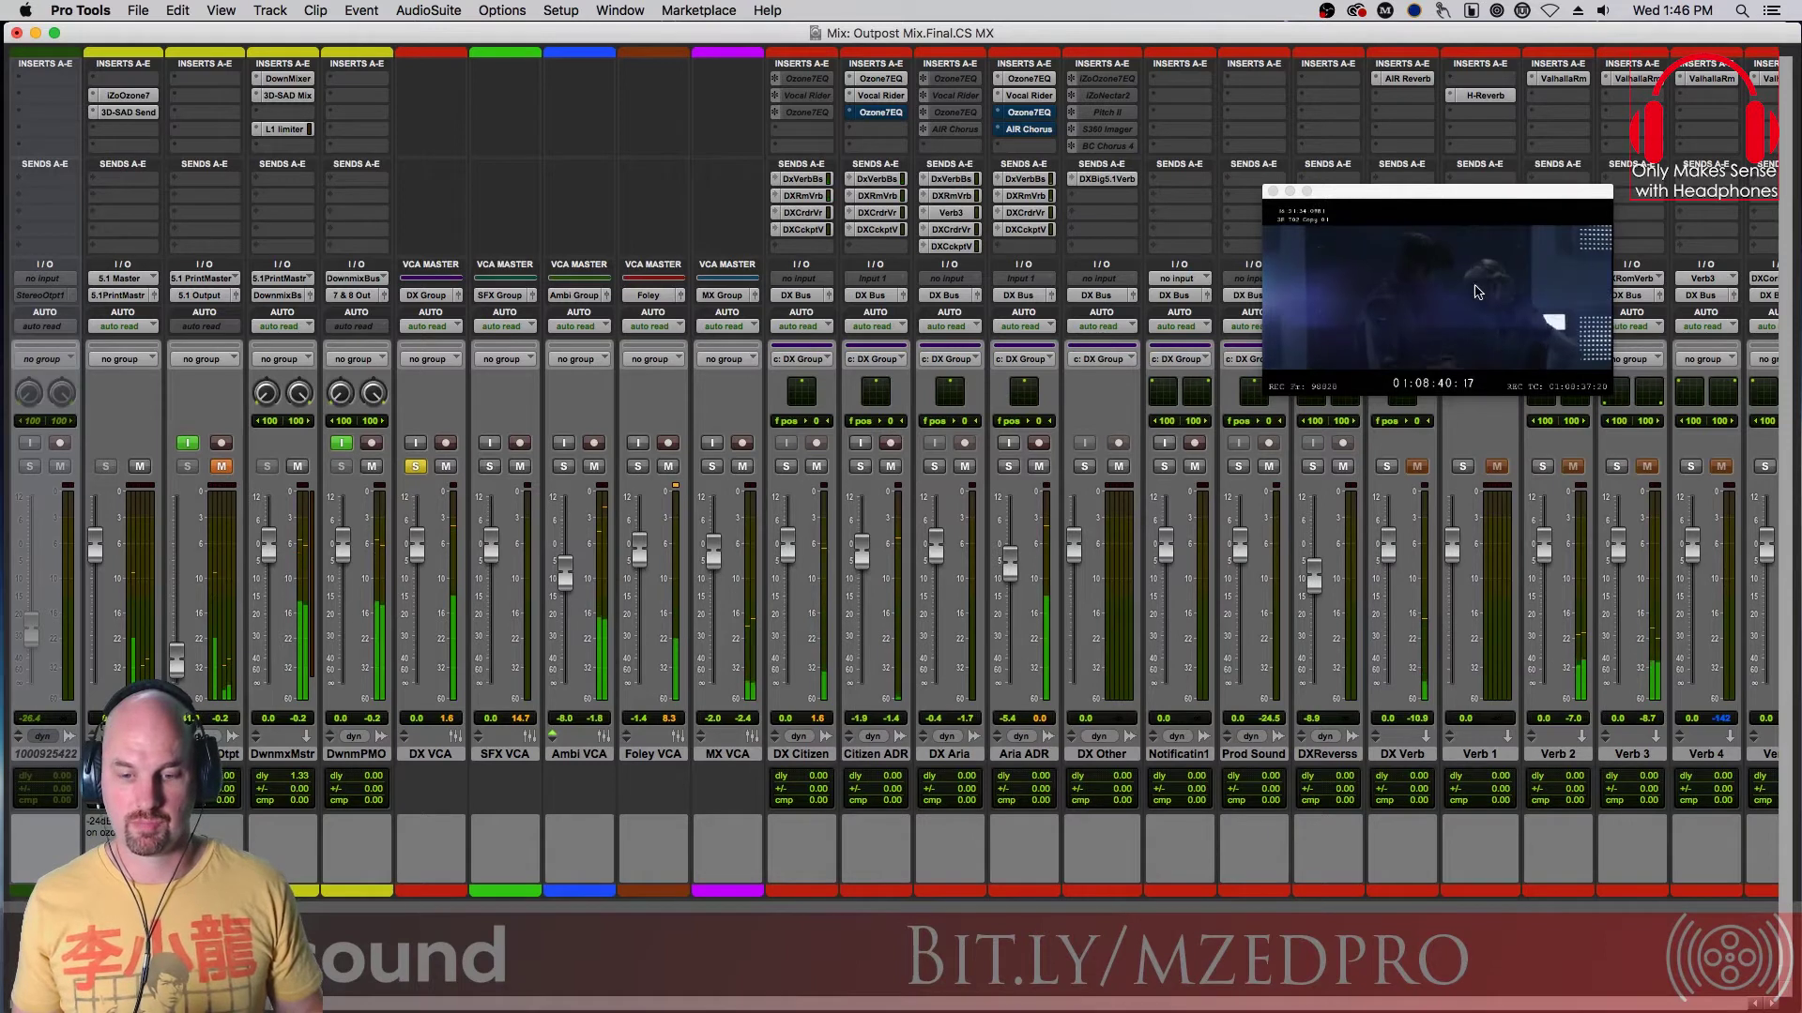
left_click_drag(1452, 205, 860, 152)
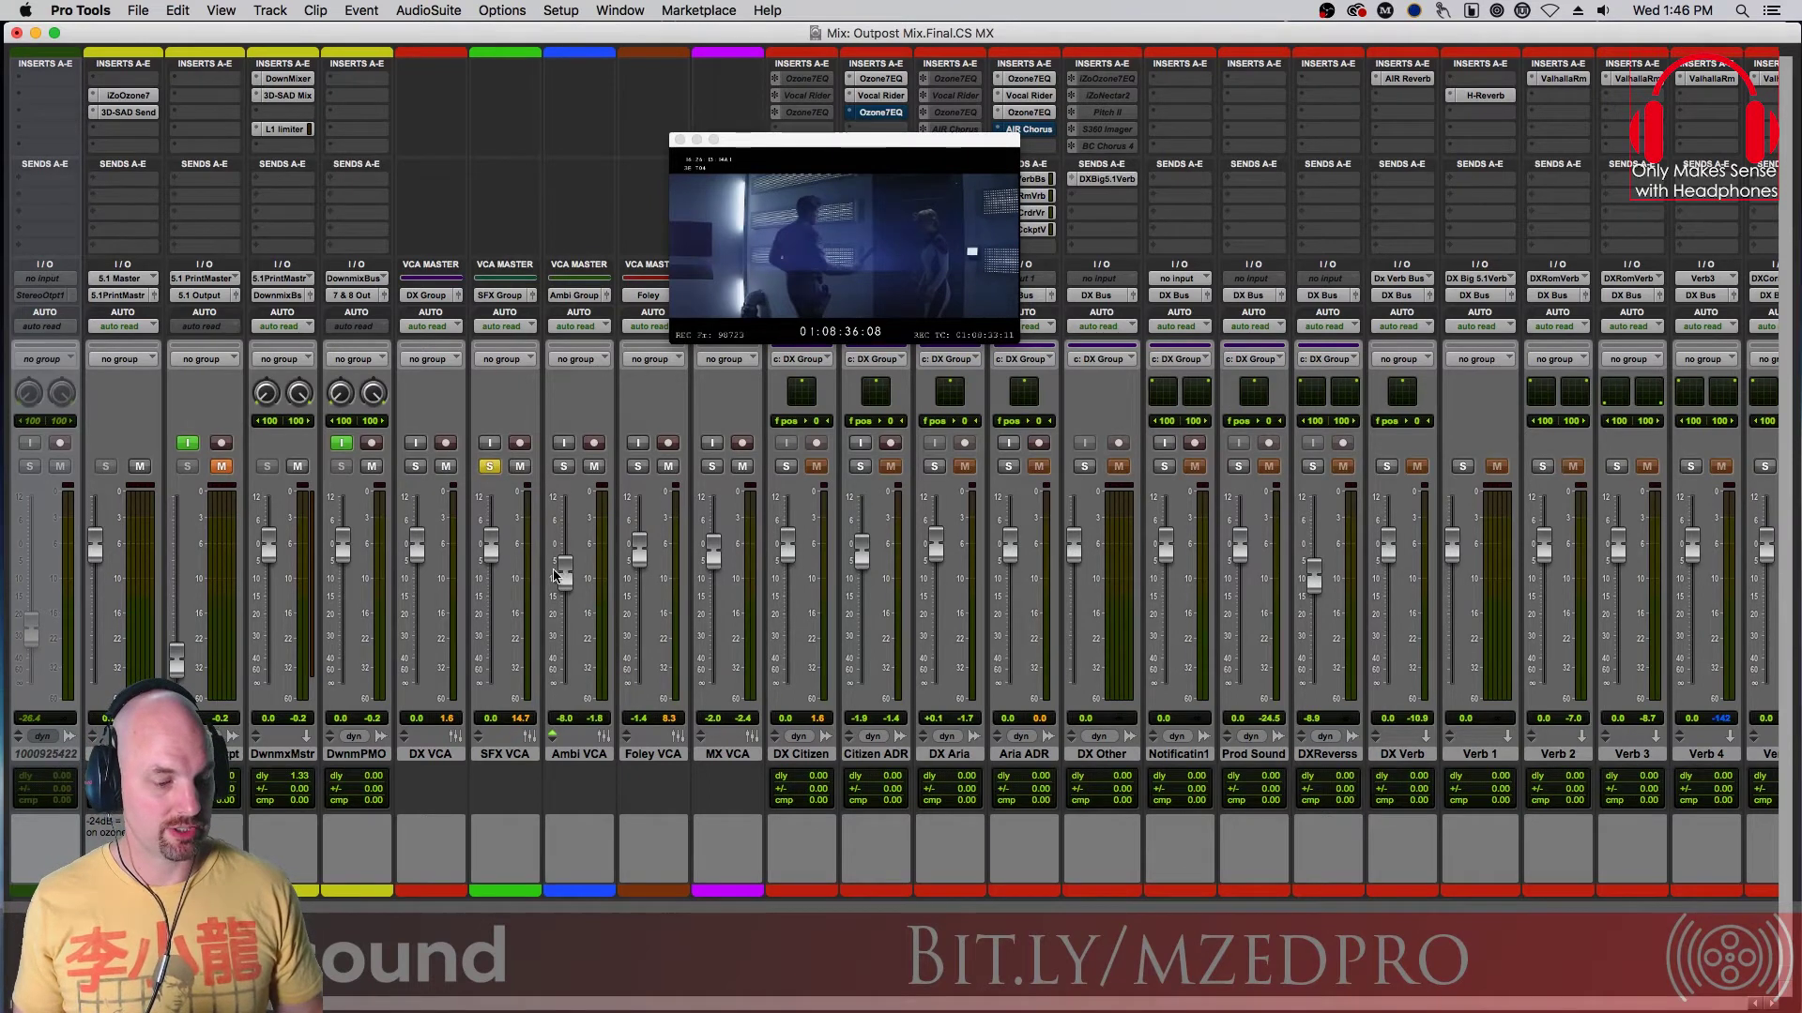
Solo the Ambi VCA and scroll through the ambience strips
left_click(563, 466)
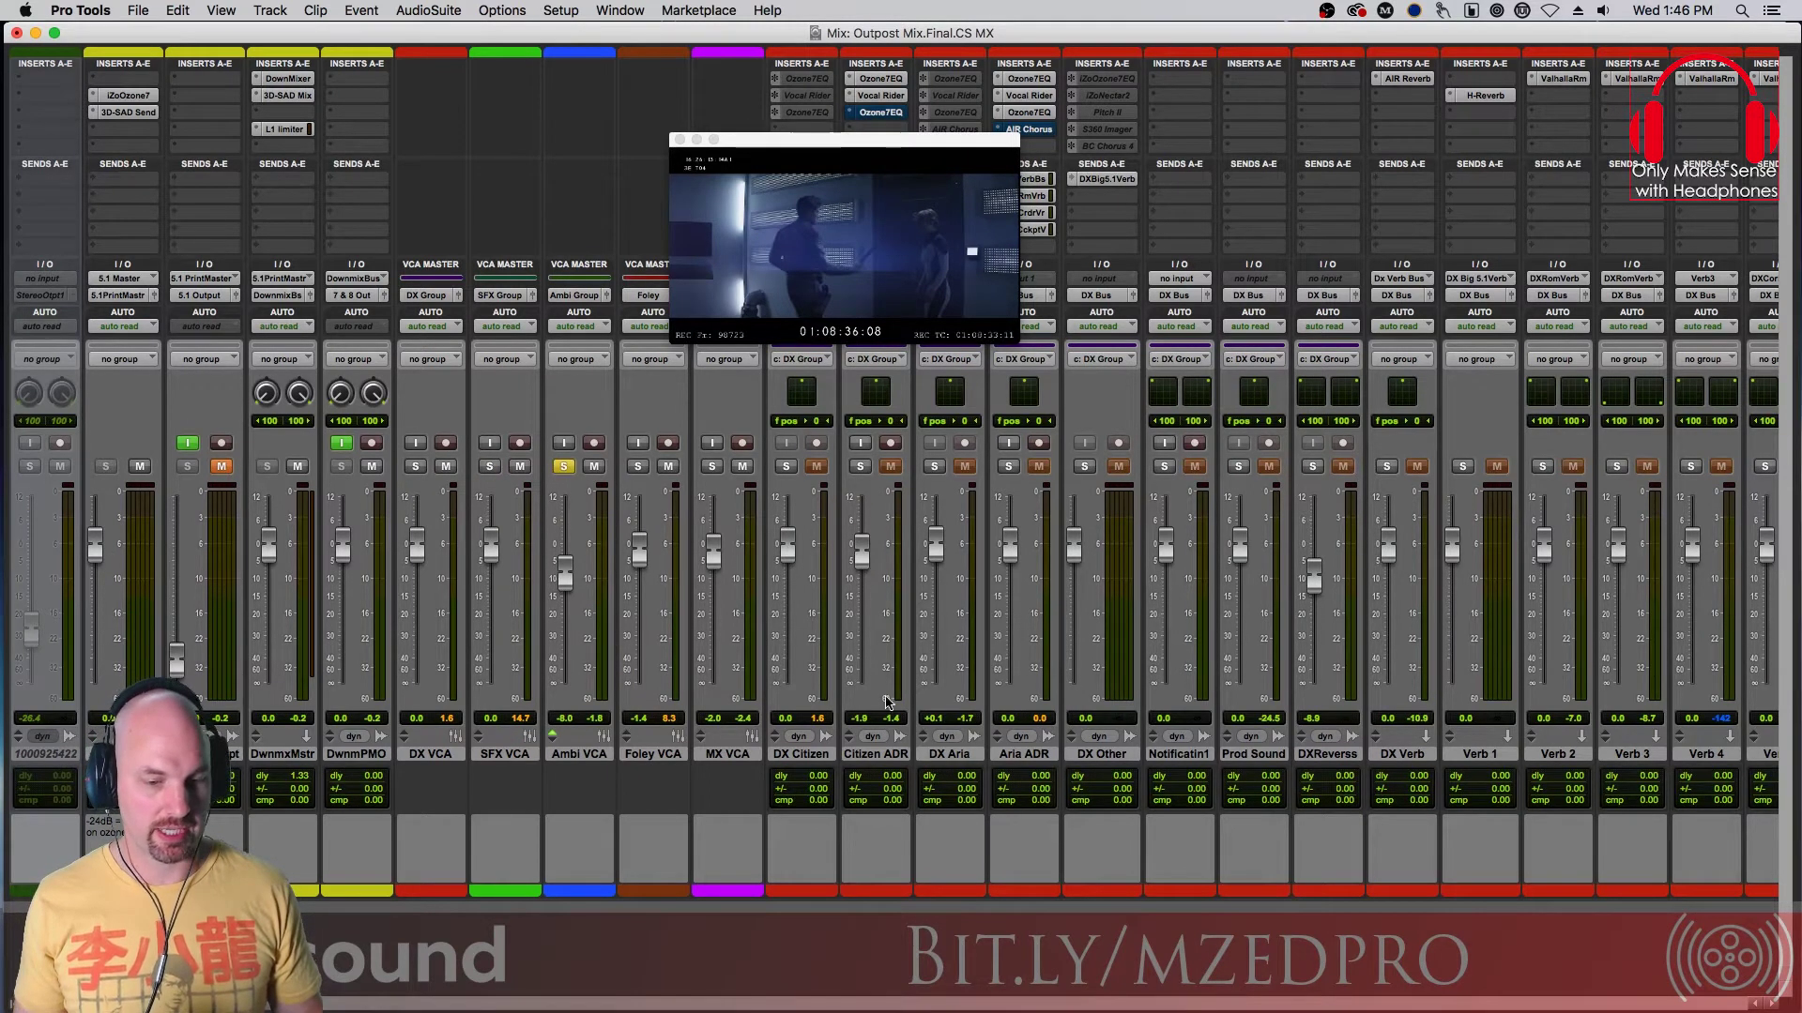
scroll(873, 366, "right", 5)
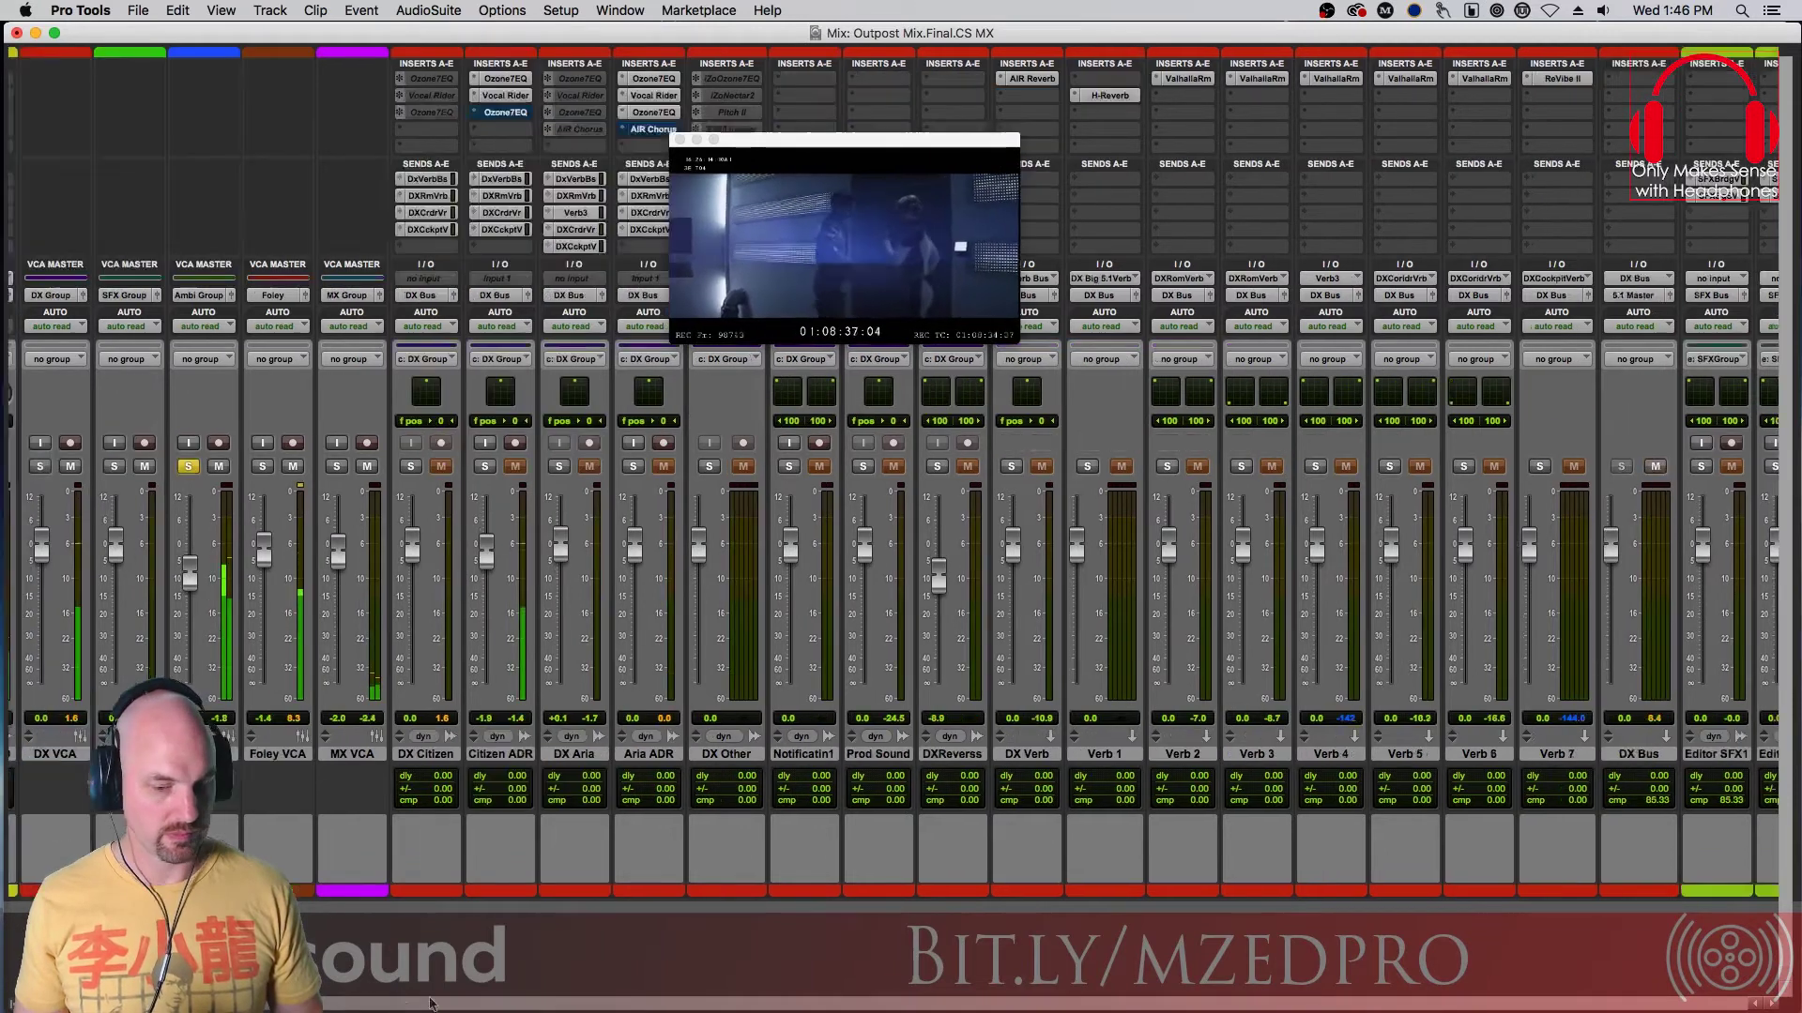
scroll(897, 366, "right", 5)
scroll(1508, 969, "right", 5)
scroll(805, 366, "left", 6)
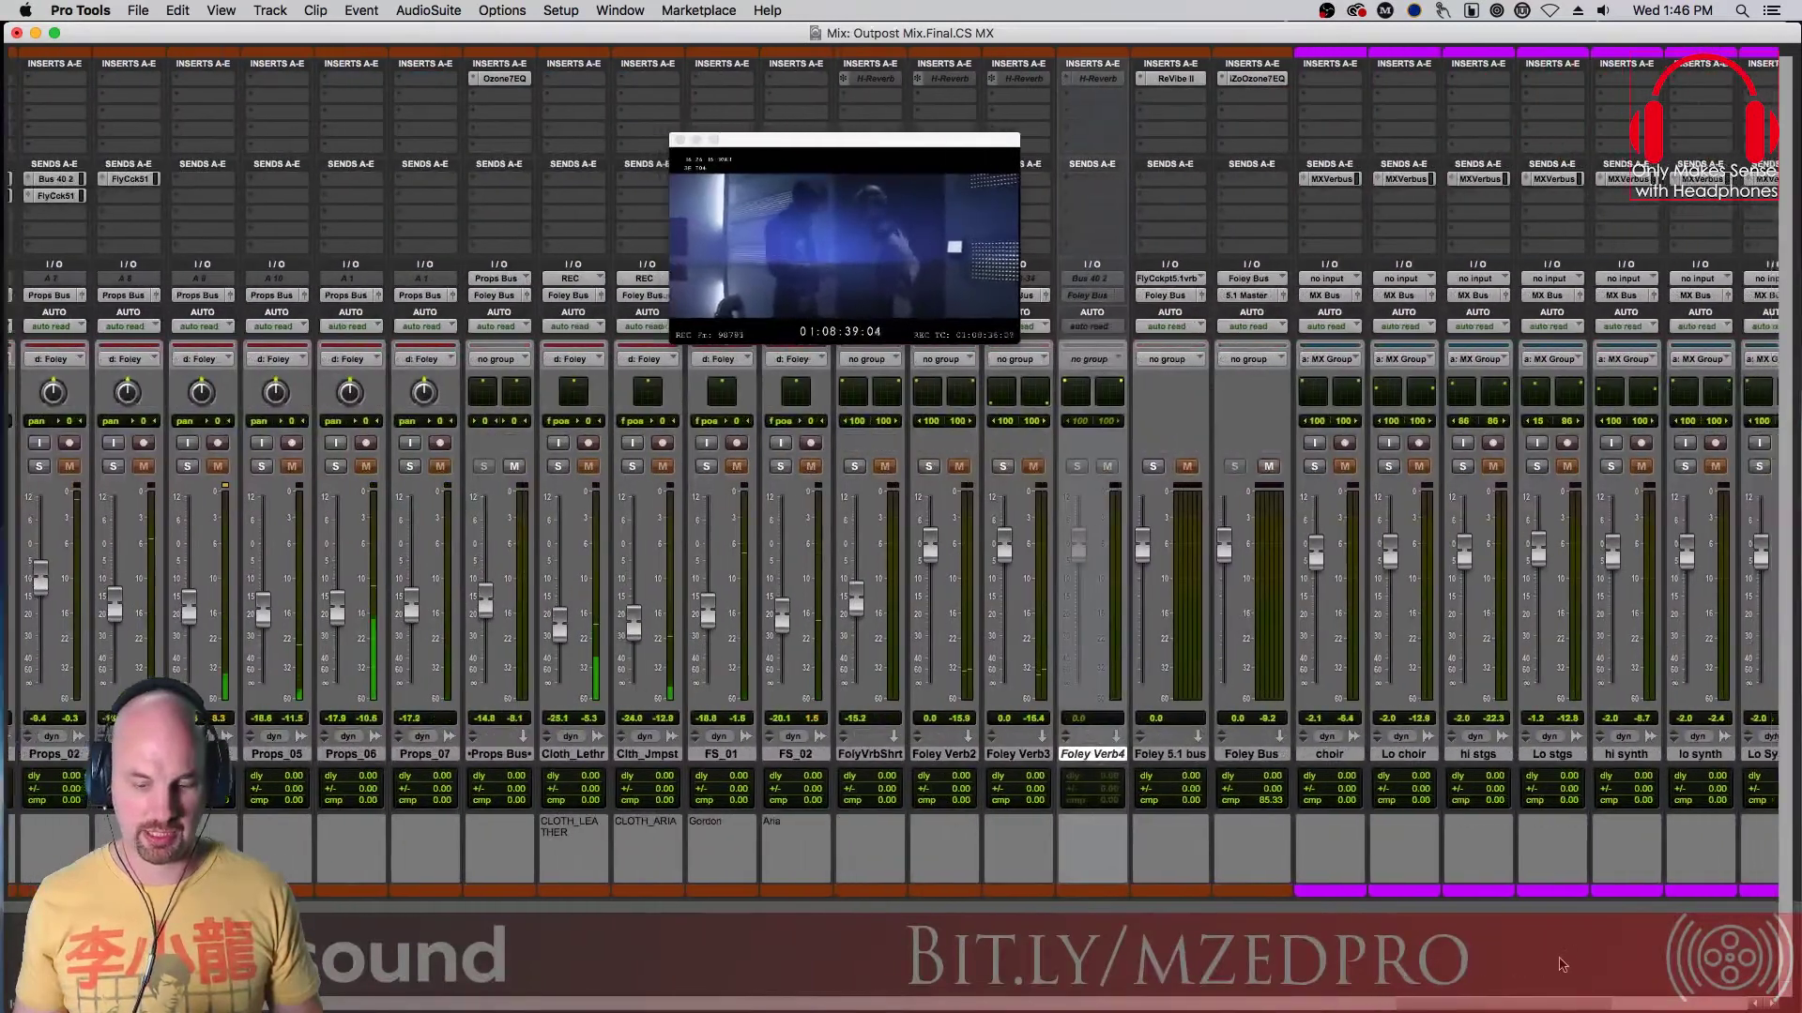
scroll(1377, 968, "left", 3)
scroll(1376, 969, "left", 1)
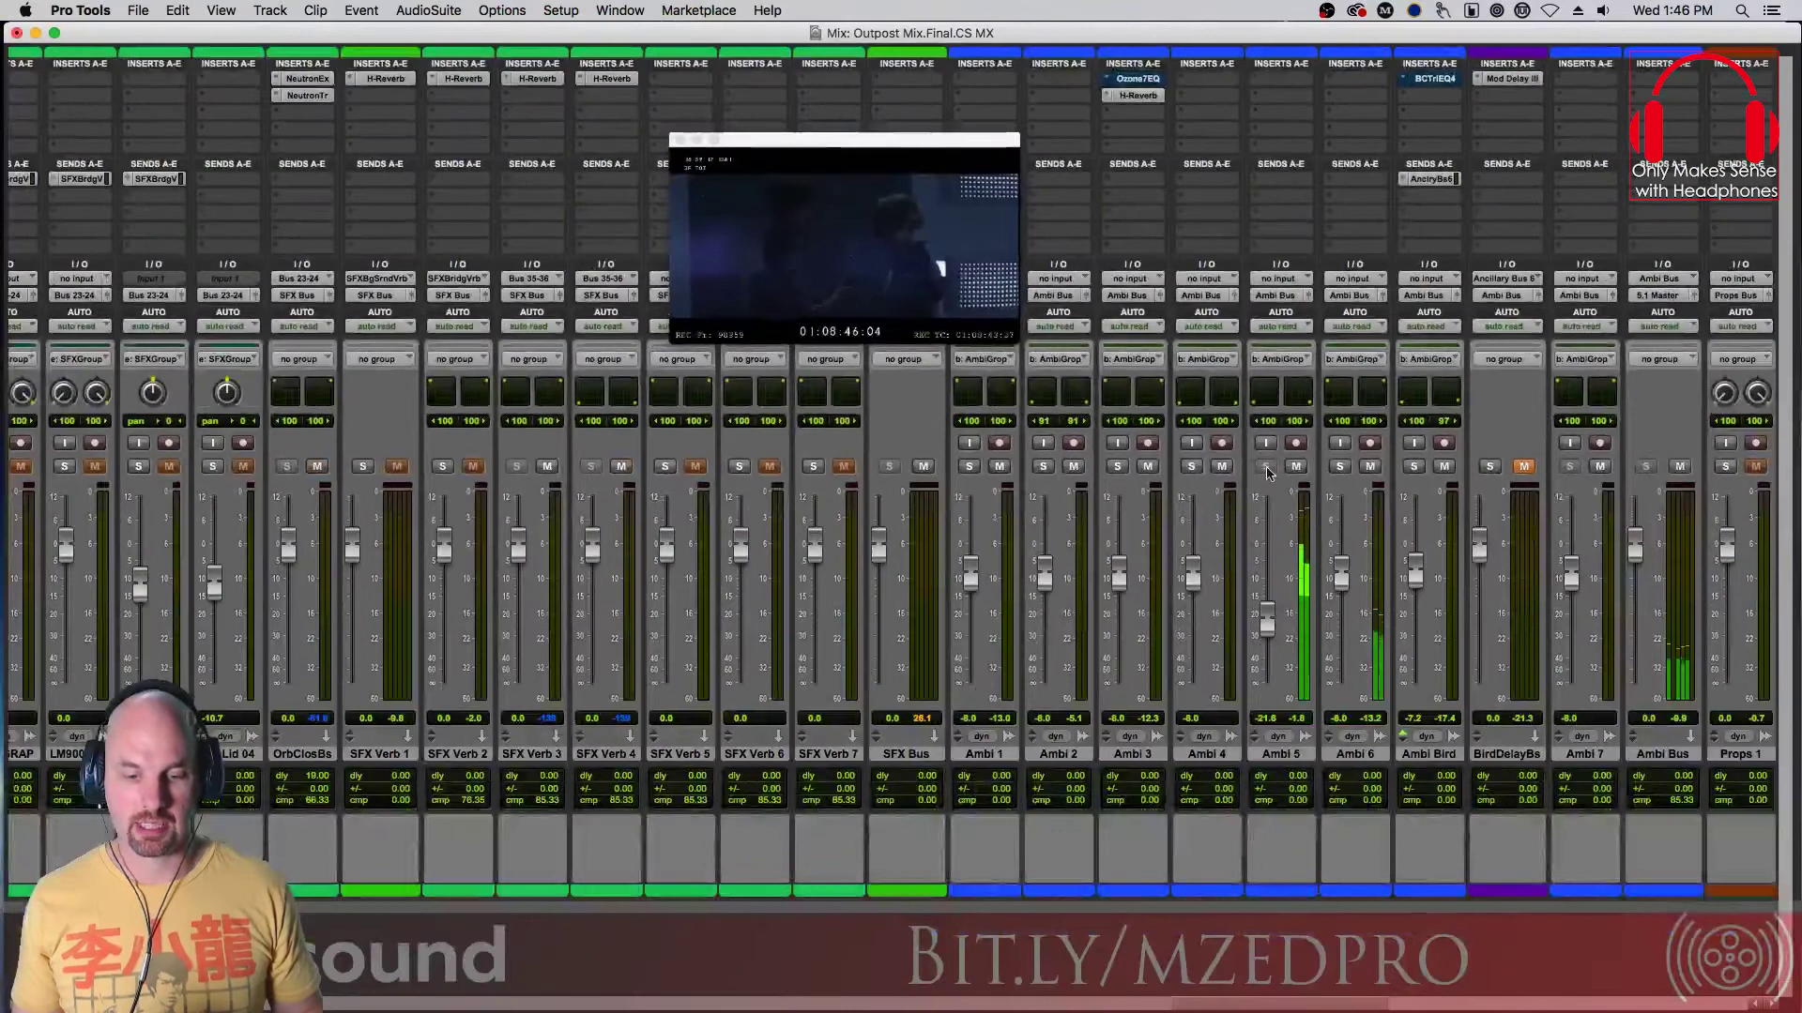
Audition the Ambi 5 and Ambi 6 channels solo, then move the video up-left
left_click(1266, 466)
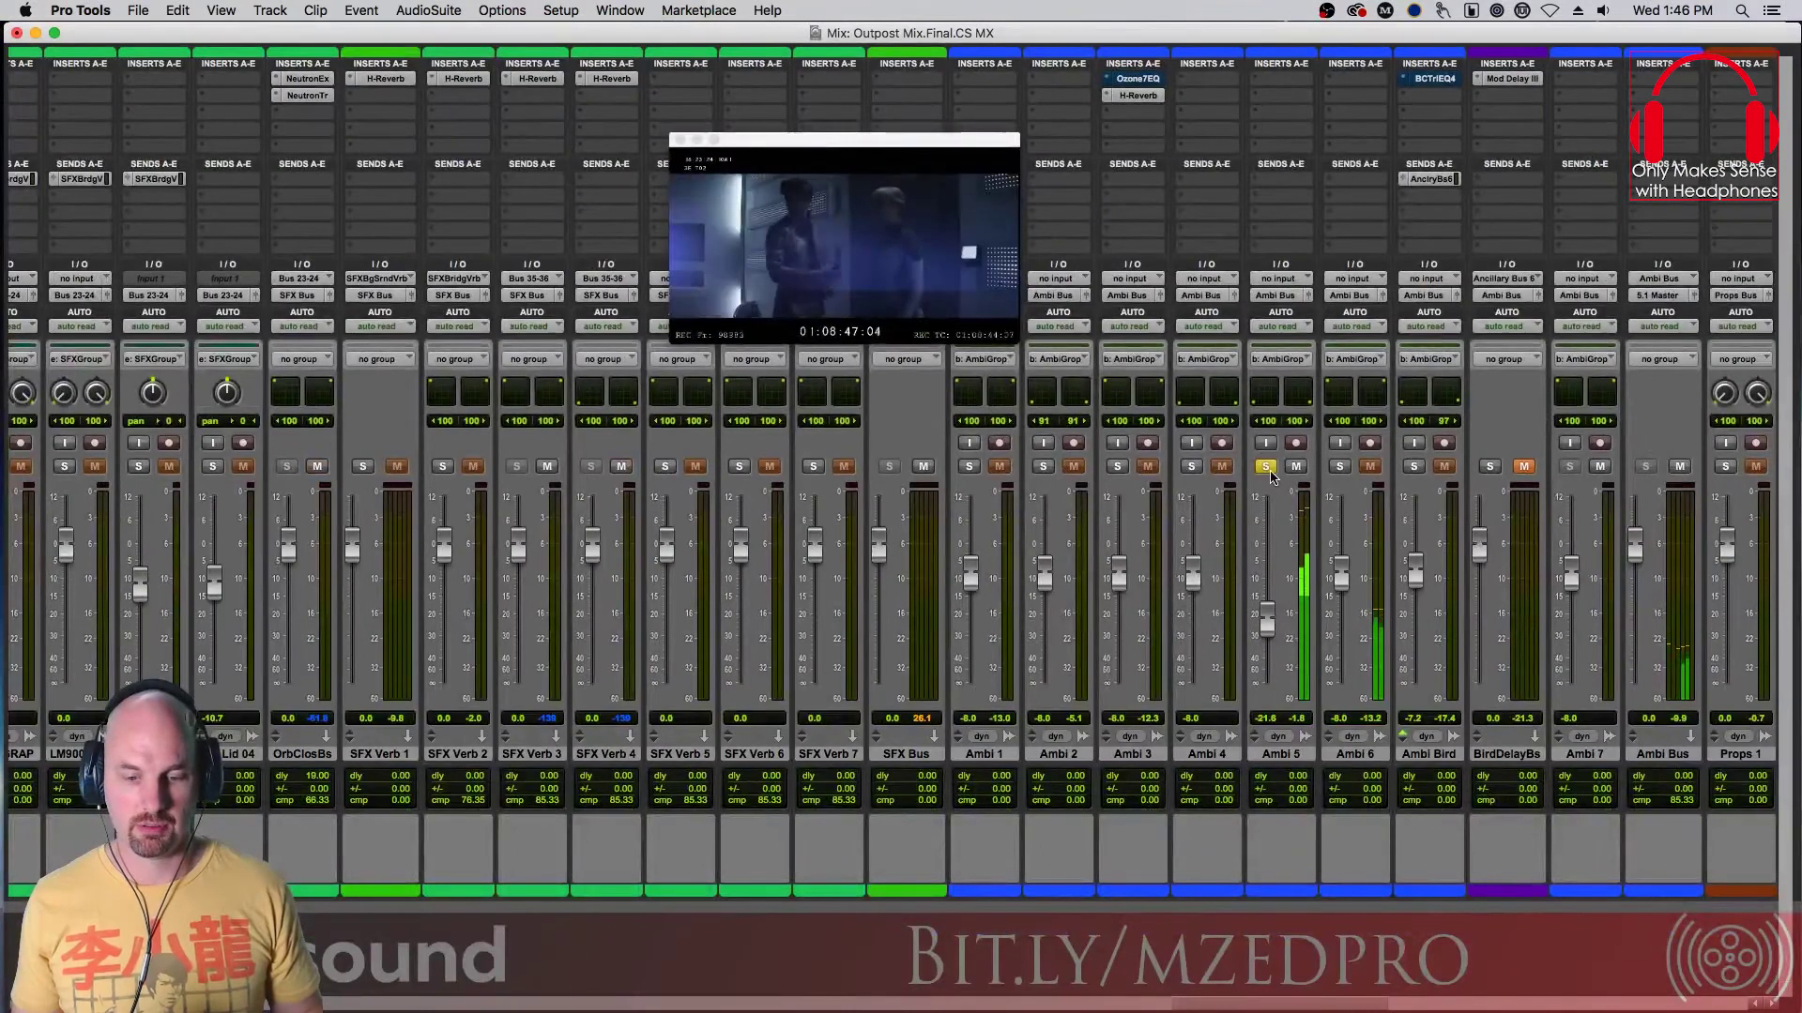
left_click(1339, 467)
left_click(1339, 467)
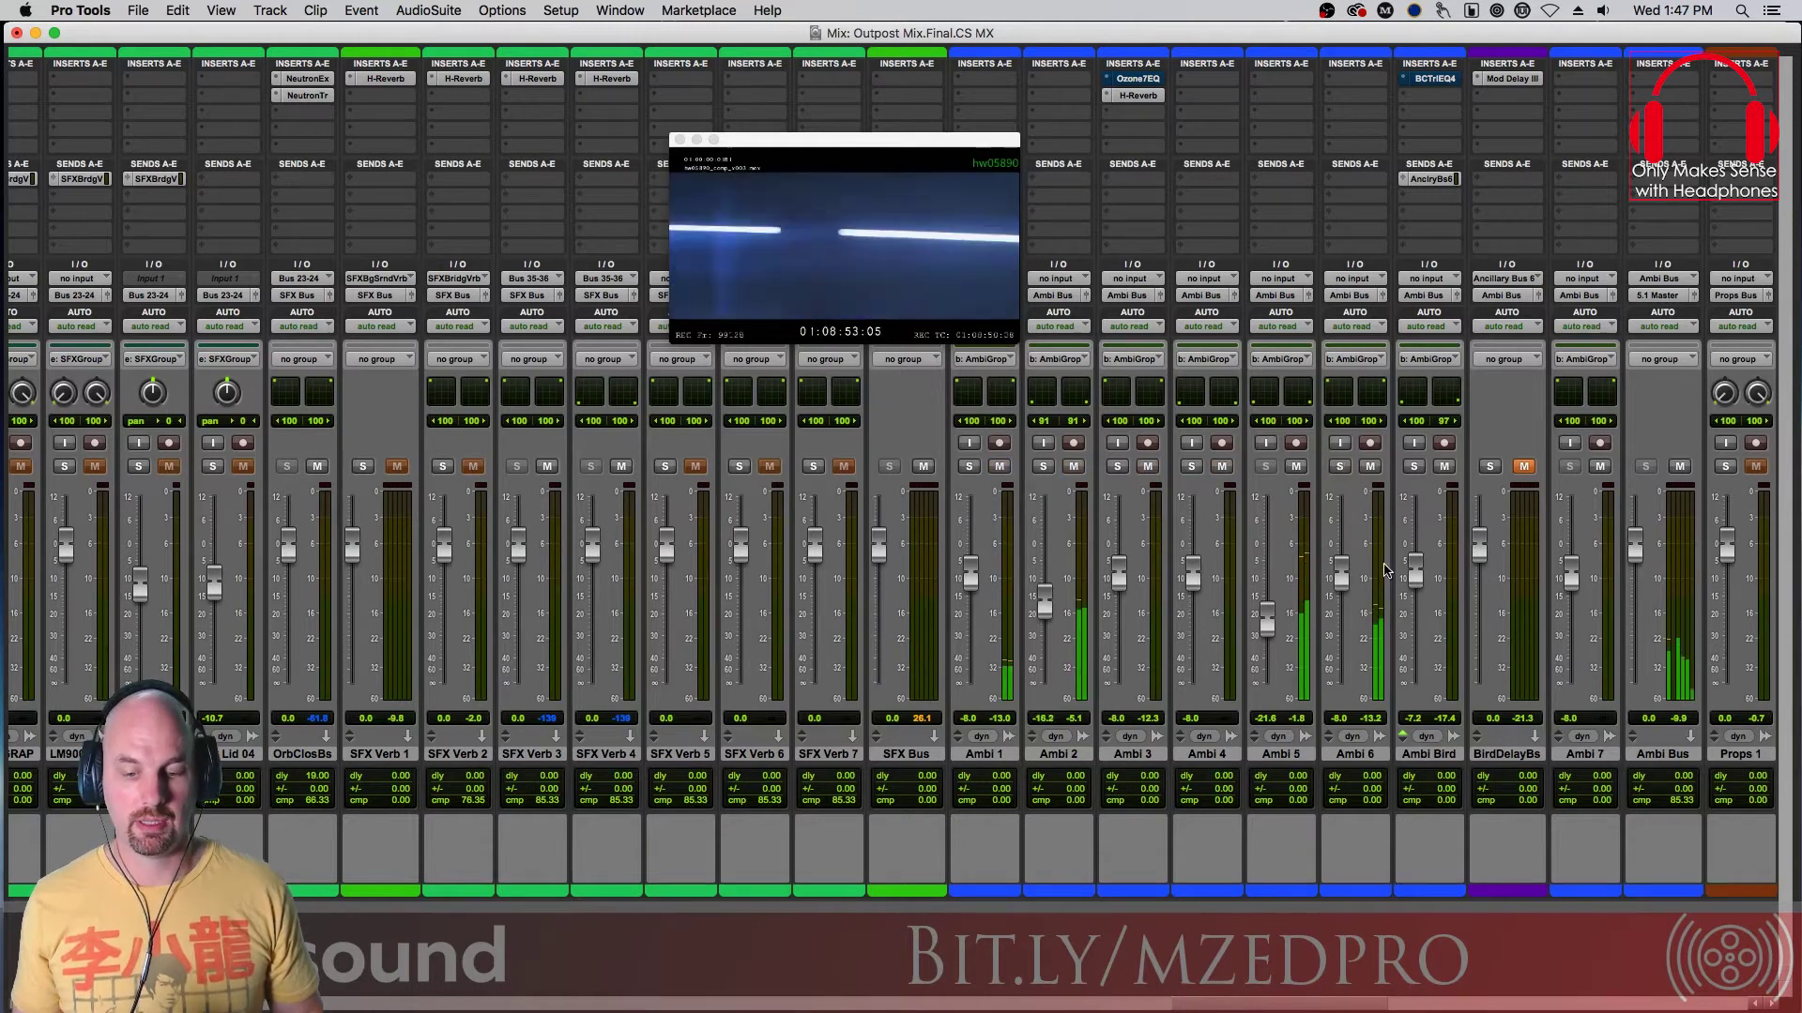
left_click_drag(985, 139, 819, 116)
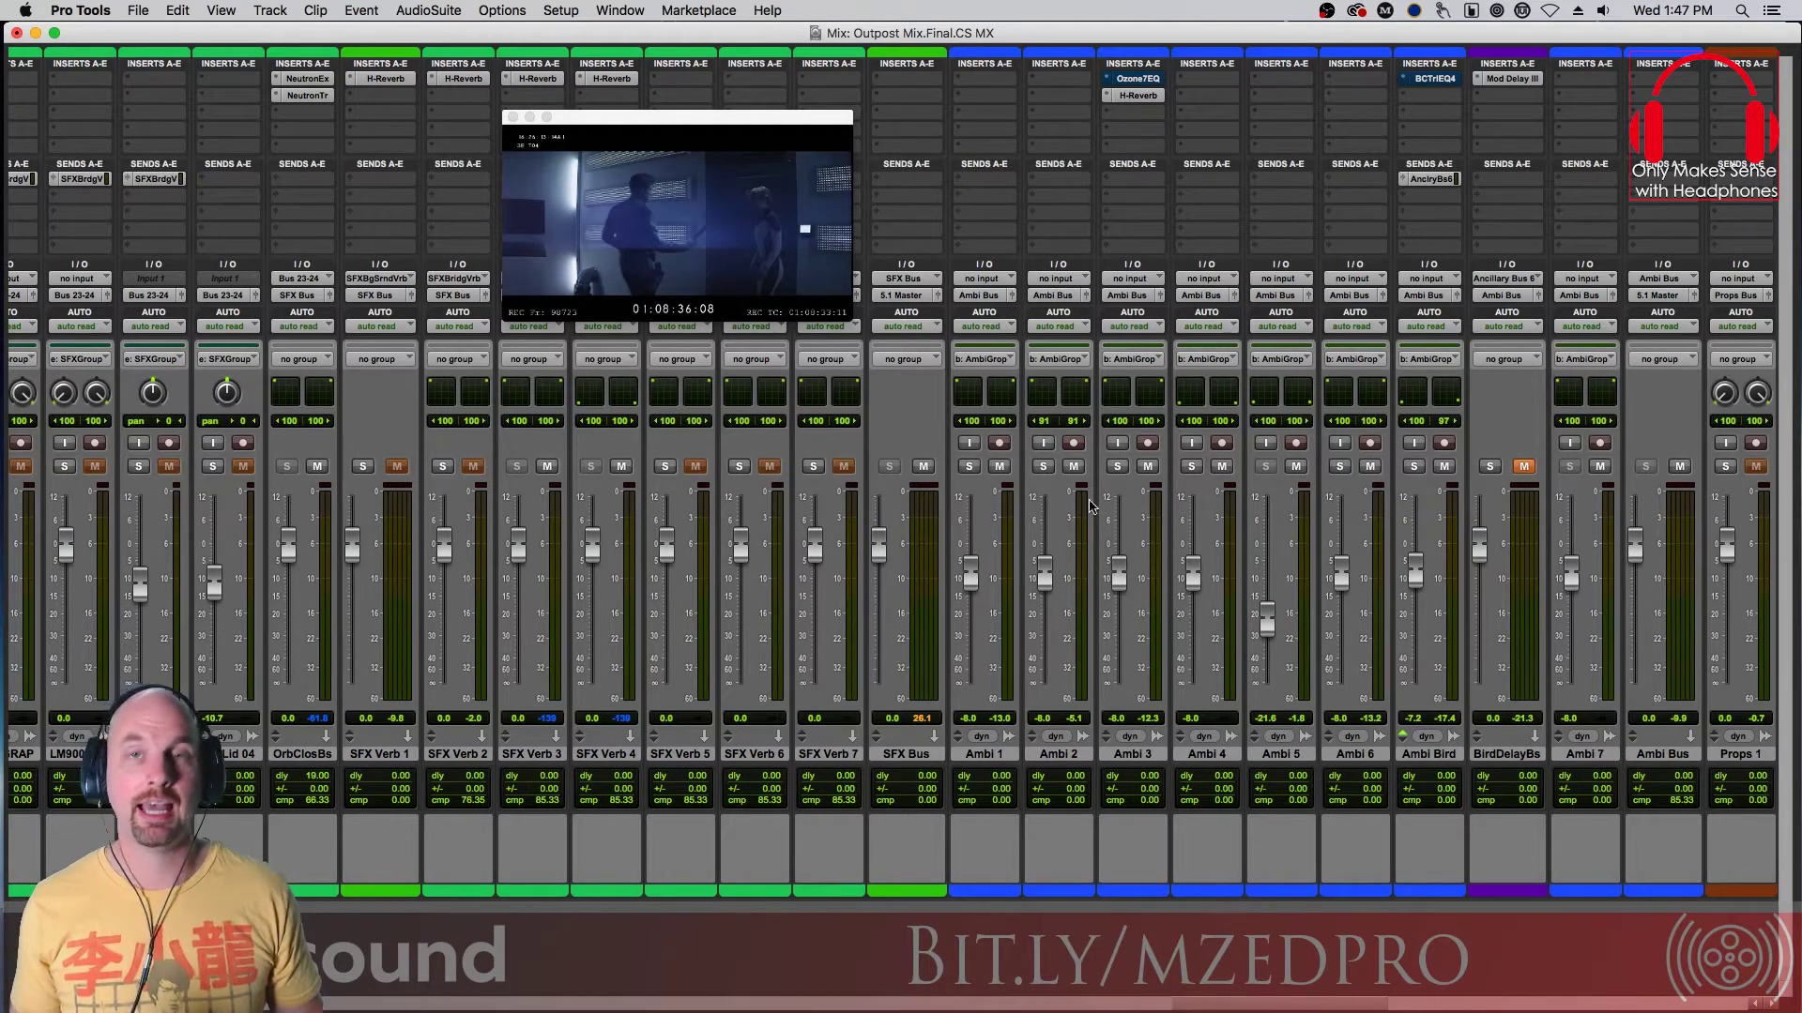
Scroll back and move the solo from the Ambi VCA to the SFX VCA
left_click_drag(1211, 1006, 51, 863)
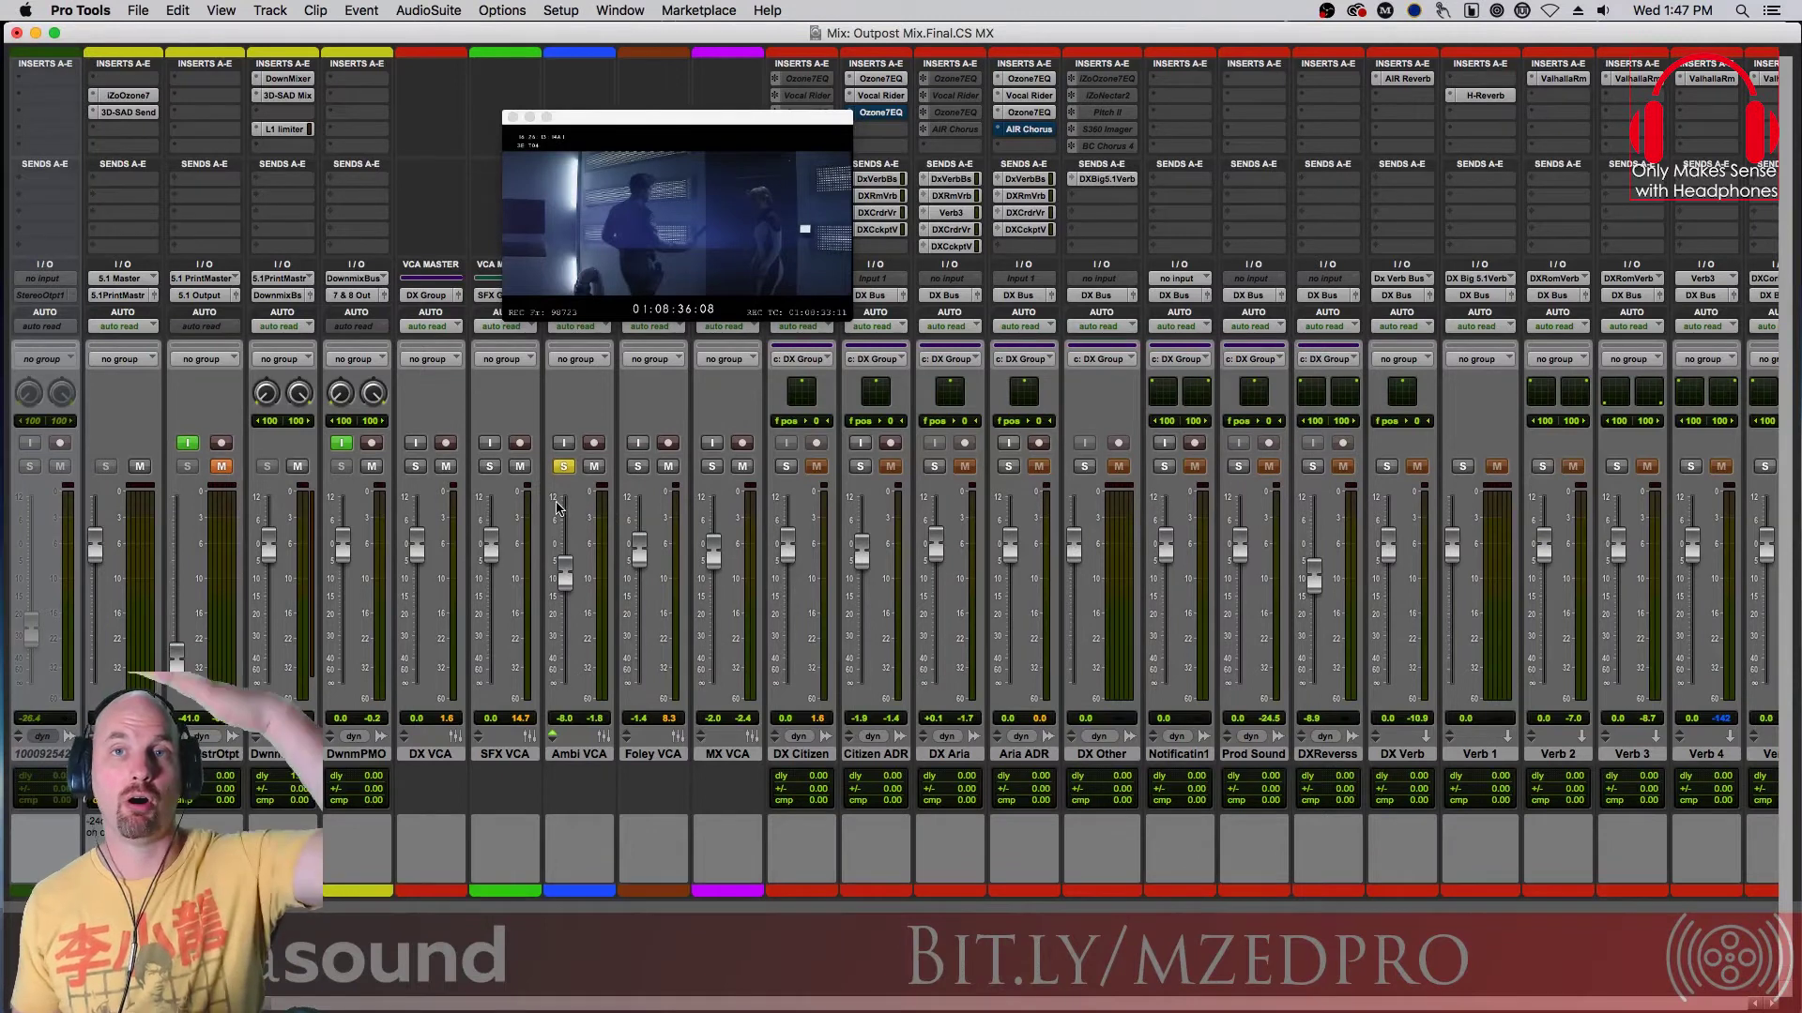
left_click(563, 467)
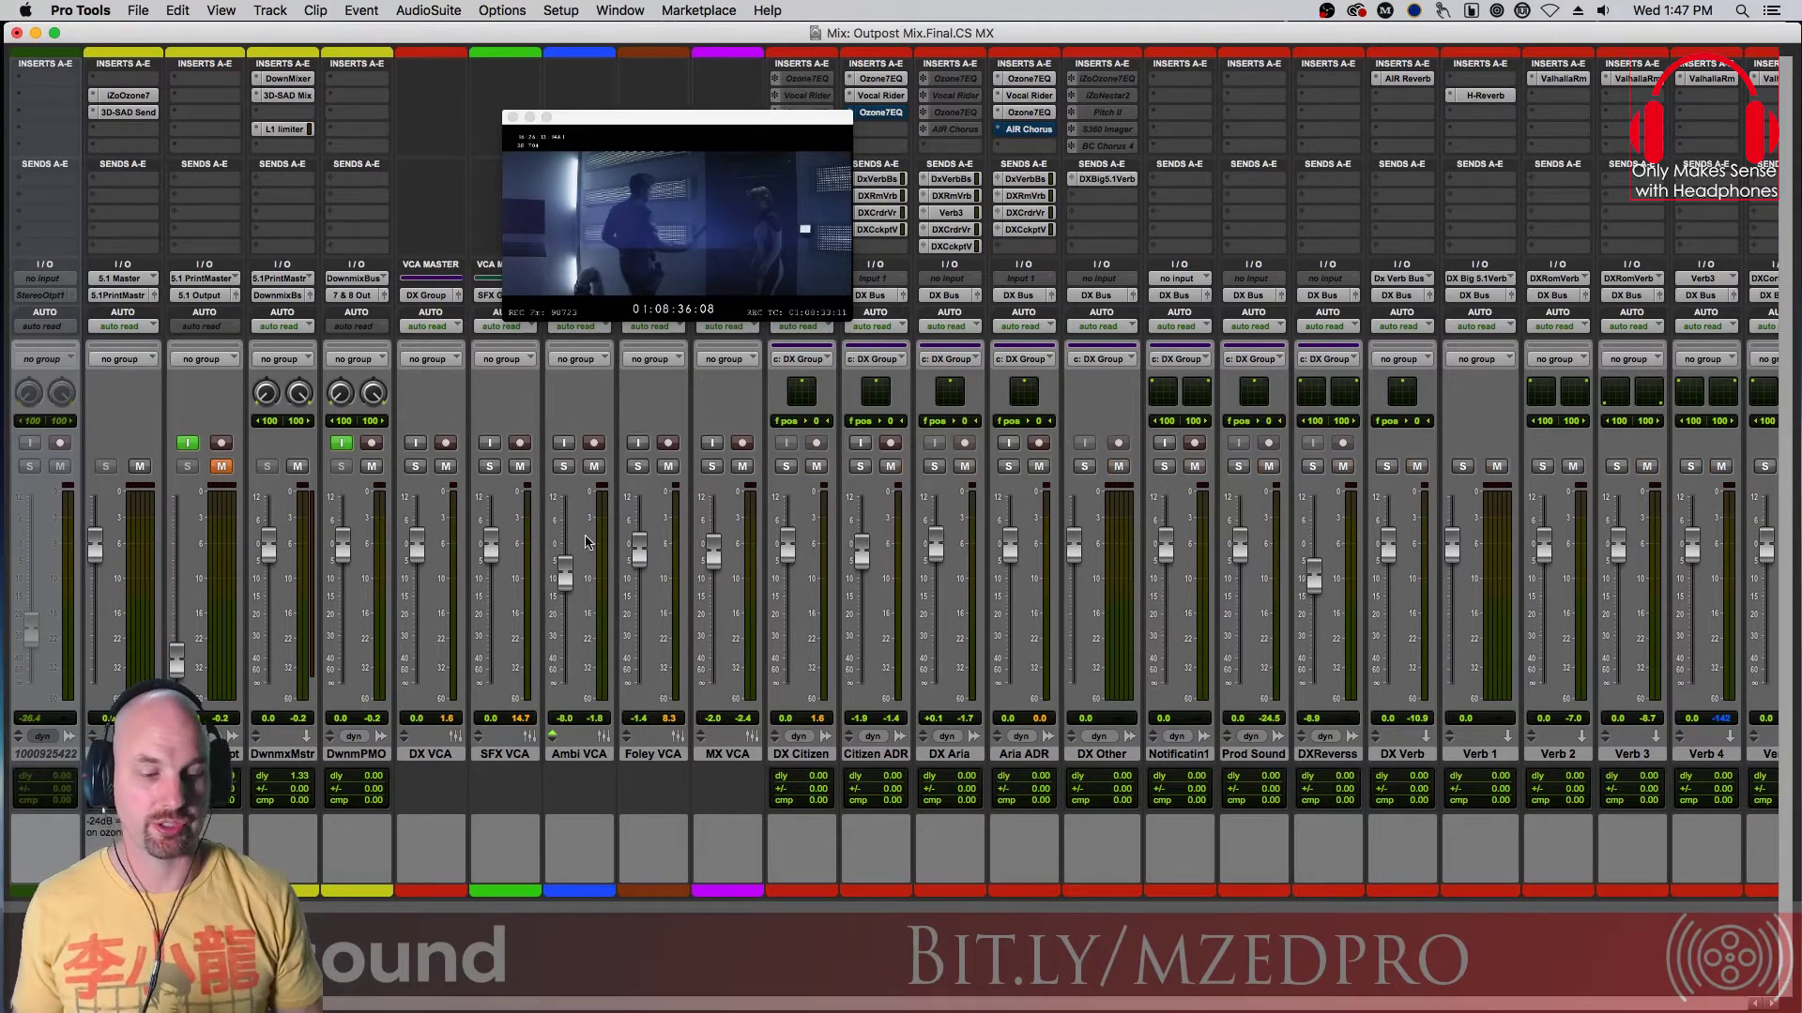
left_click(489, 467)
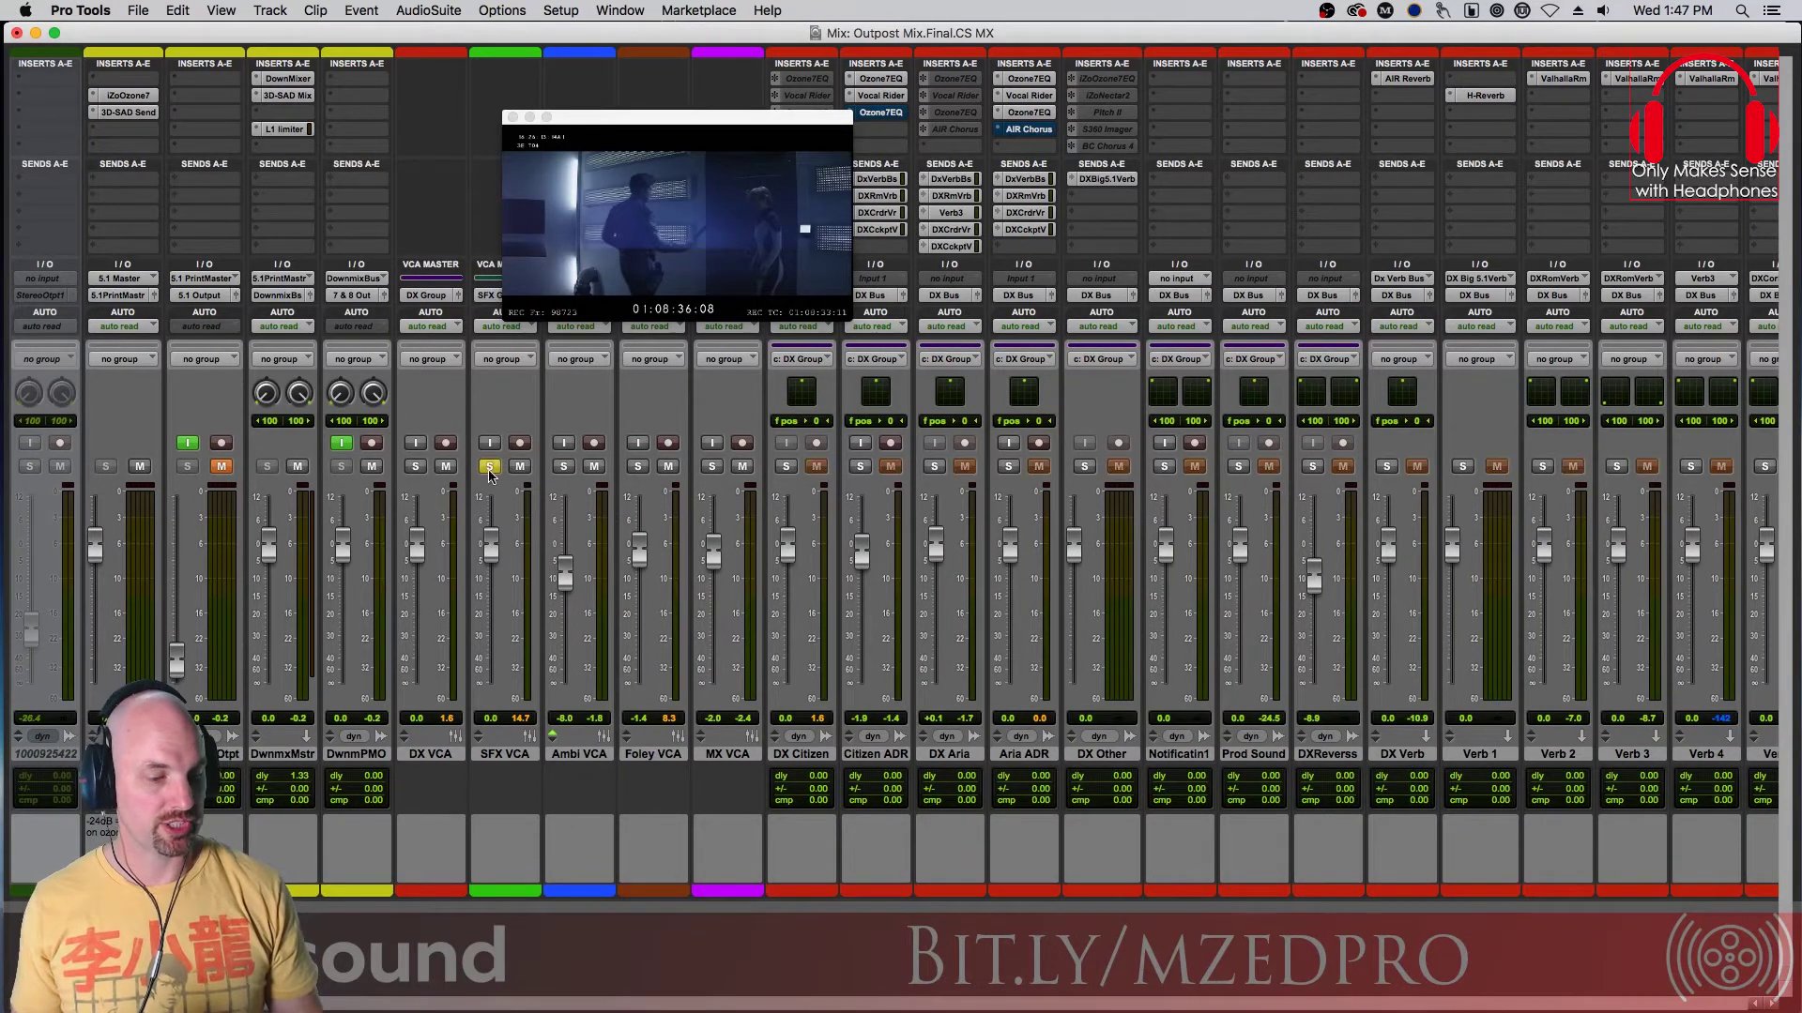
Play the effects-only mix, auditioning RAR_02S01 and PJWB05131 solo before stopping
key("space")
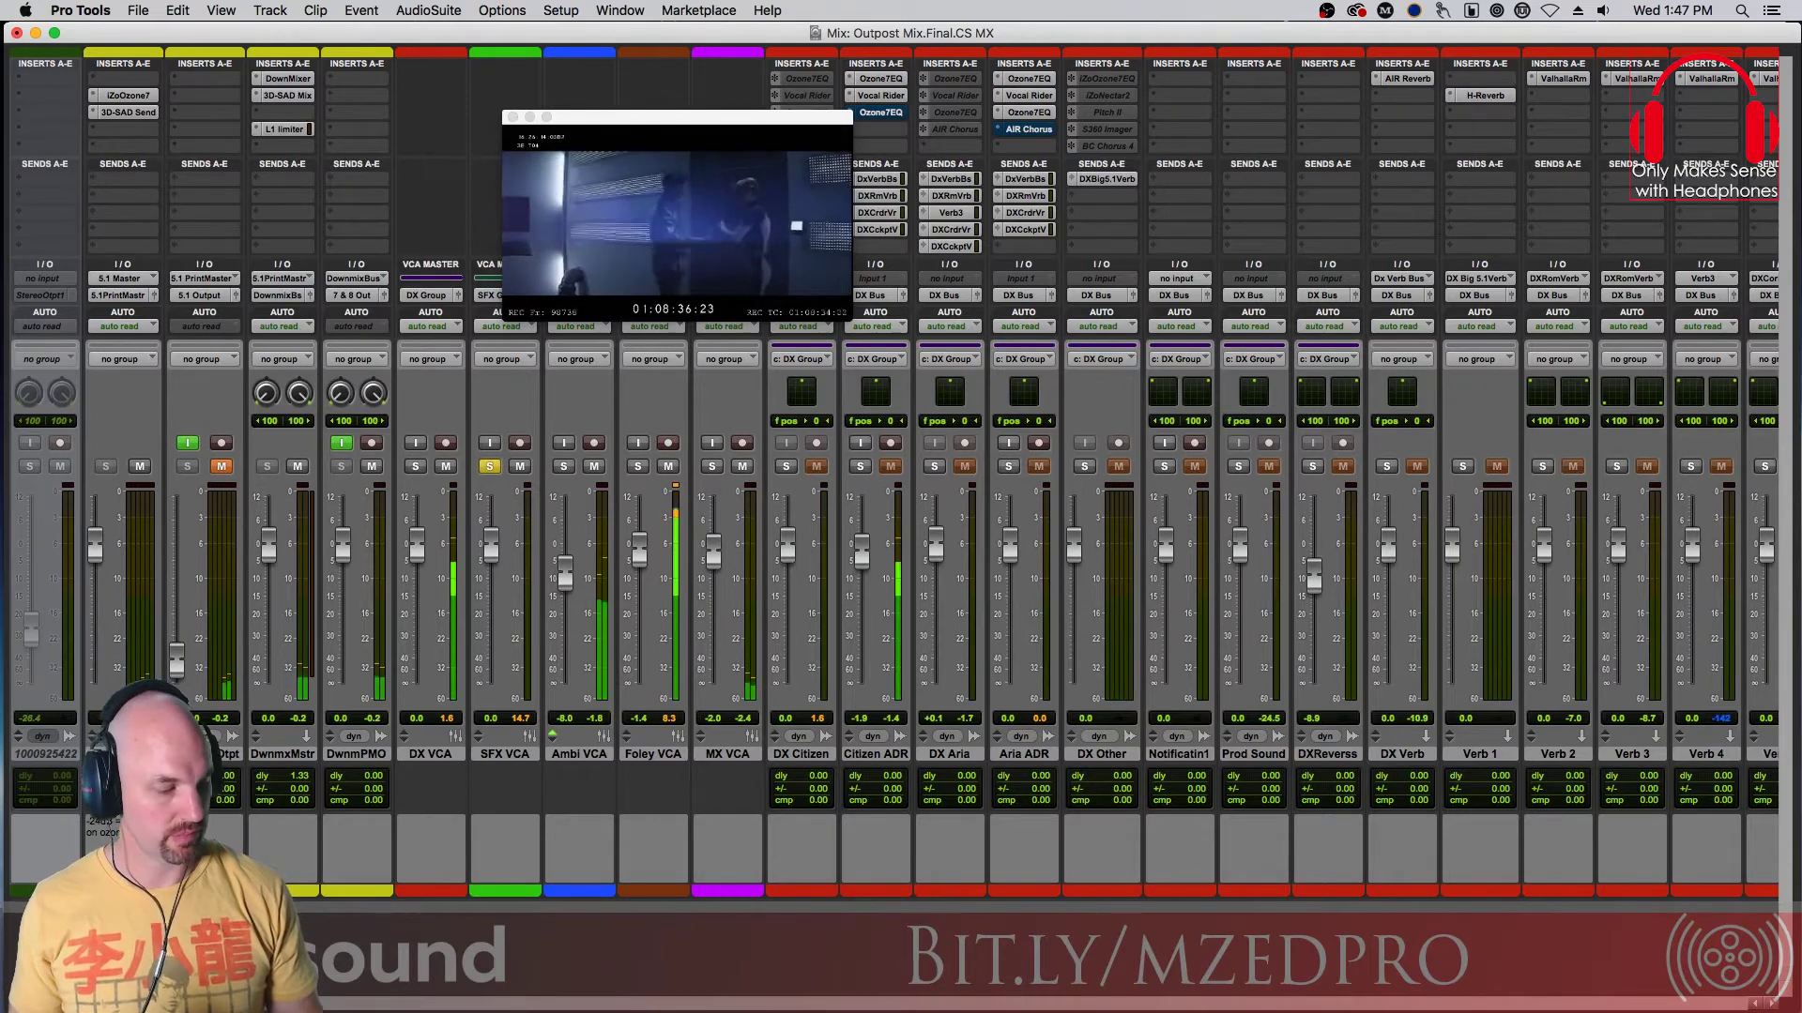
scroll(873, 366, "right", 15)
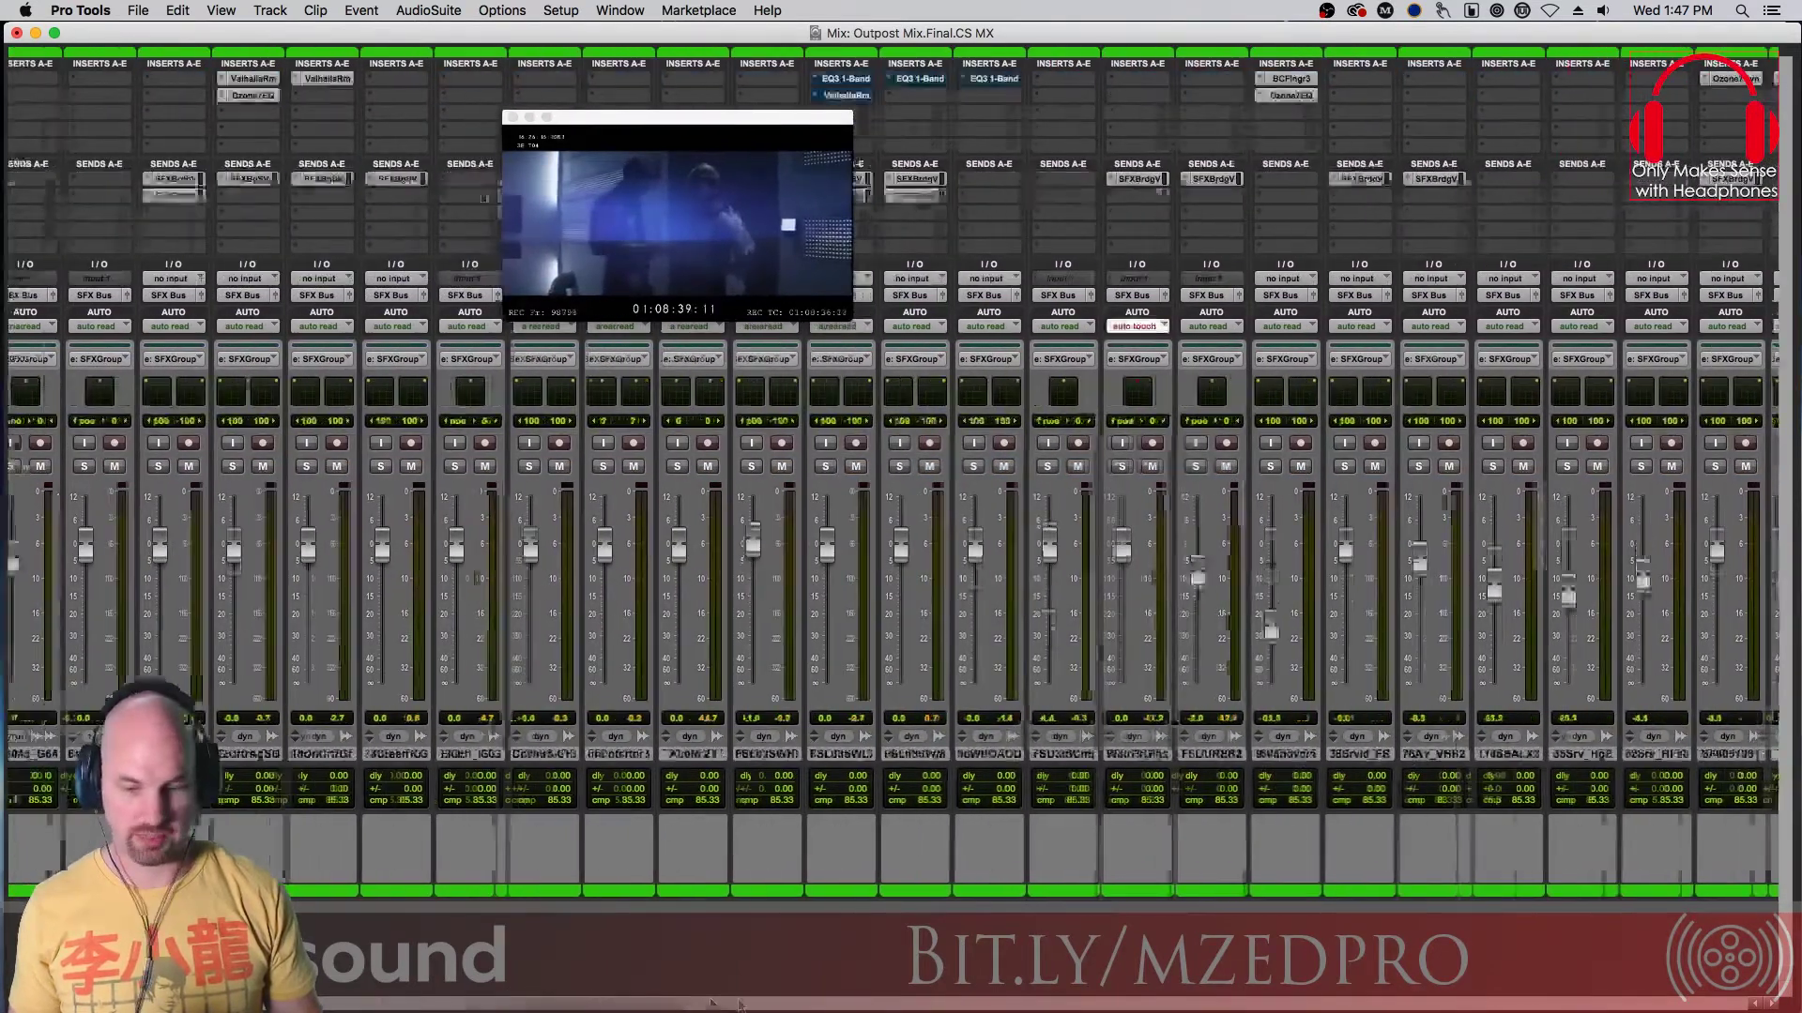
left_click_drag(739, 1005, 1256, 992)
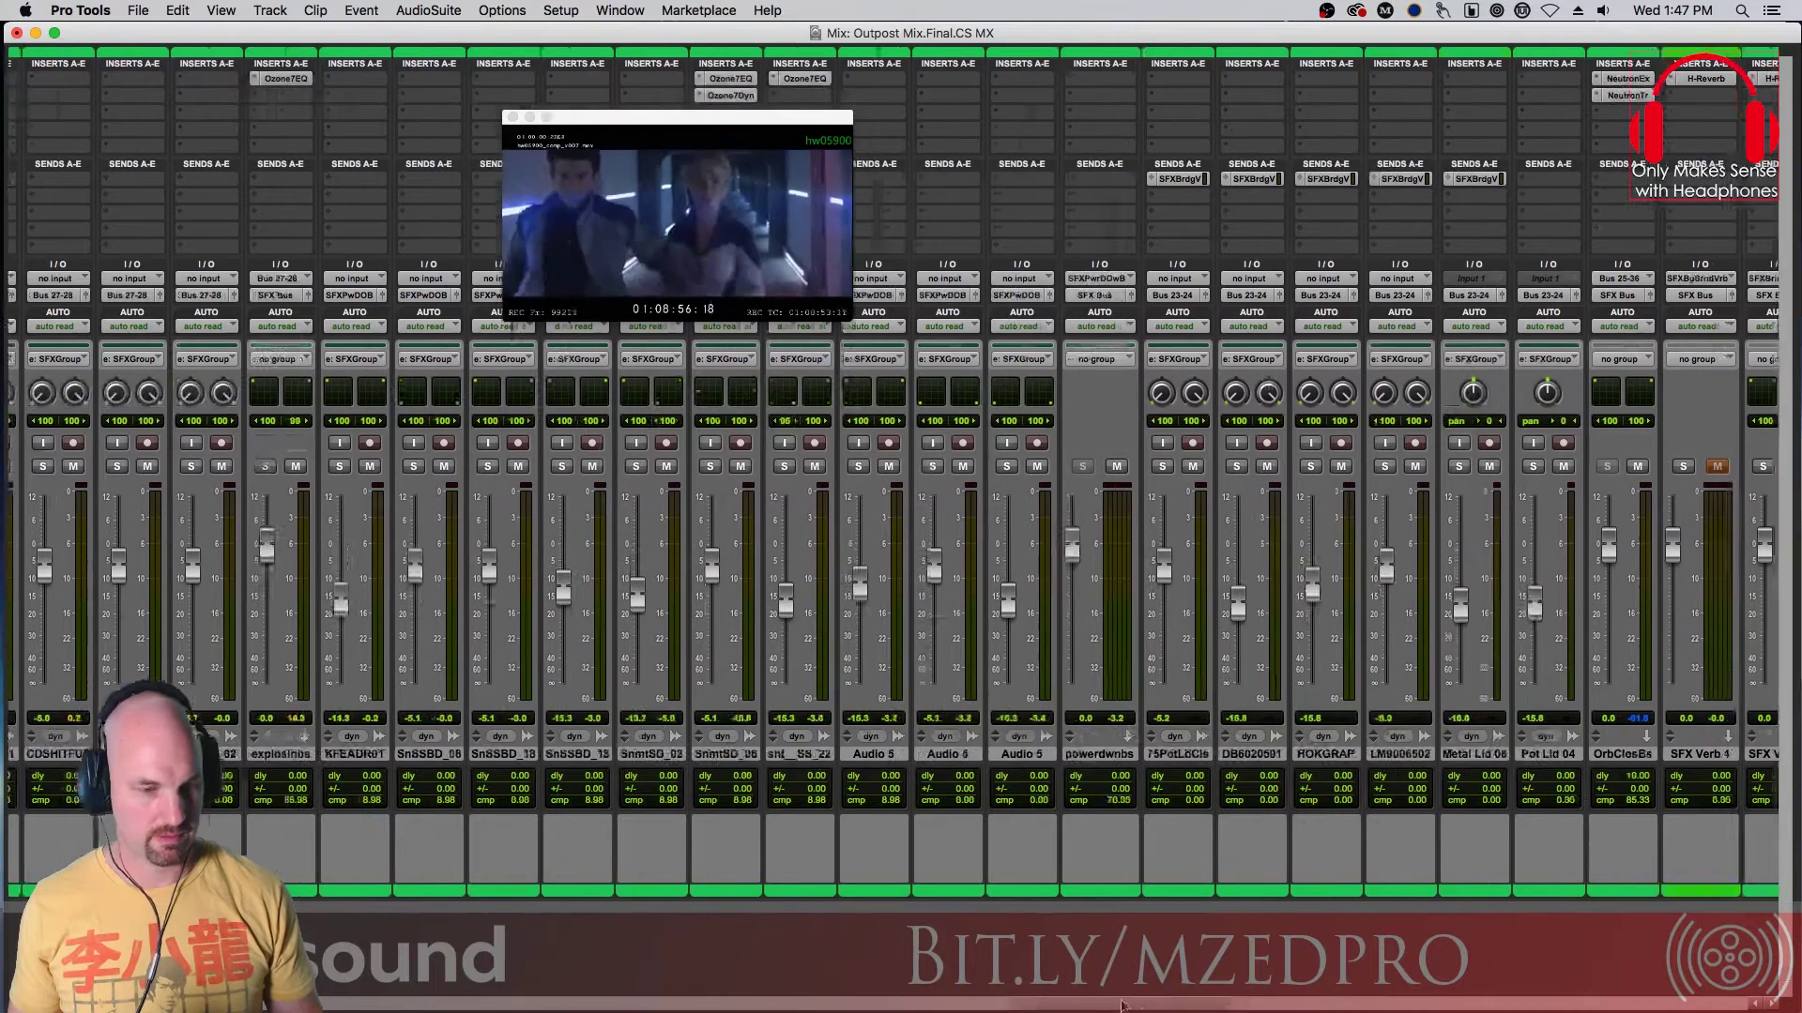
mouse_move(1176, 1009)
left_mouse_down()
mouse_move(959, 1004)
mouse_move(757, 966)
left_mouse_up()
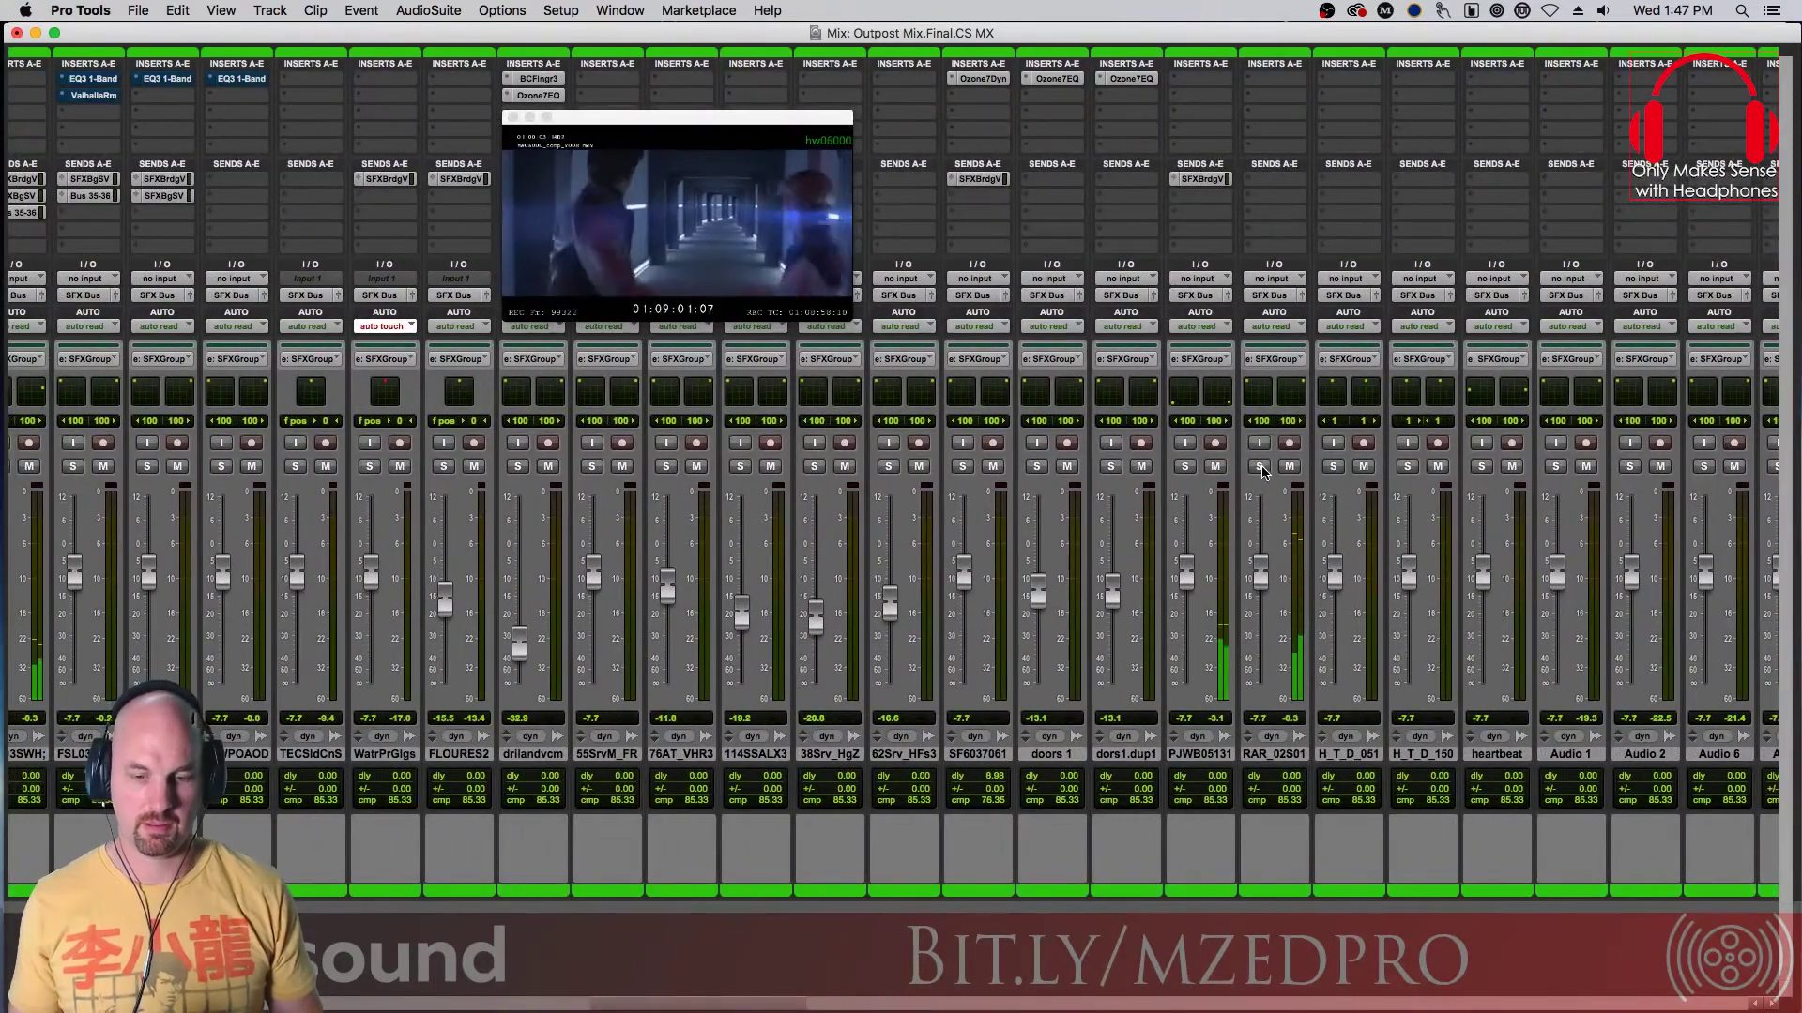
left_click(1260, 467)
left_click(1260, 467)
left_click(1184, 467)
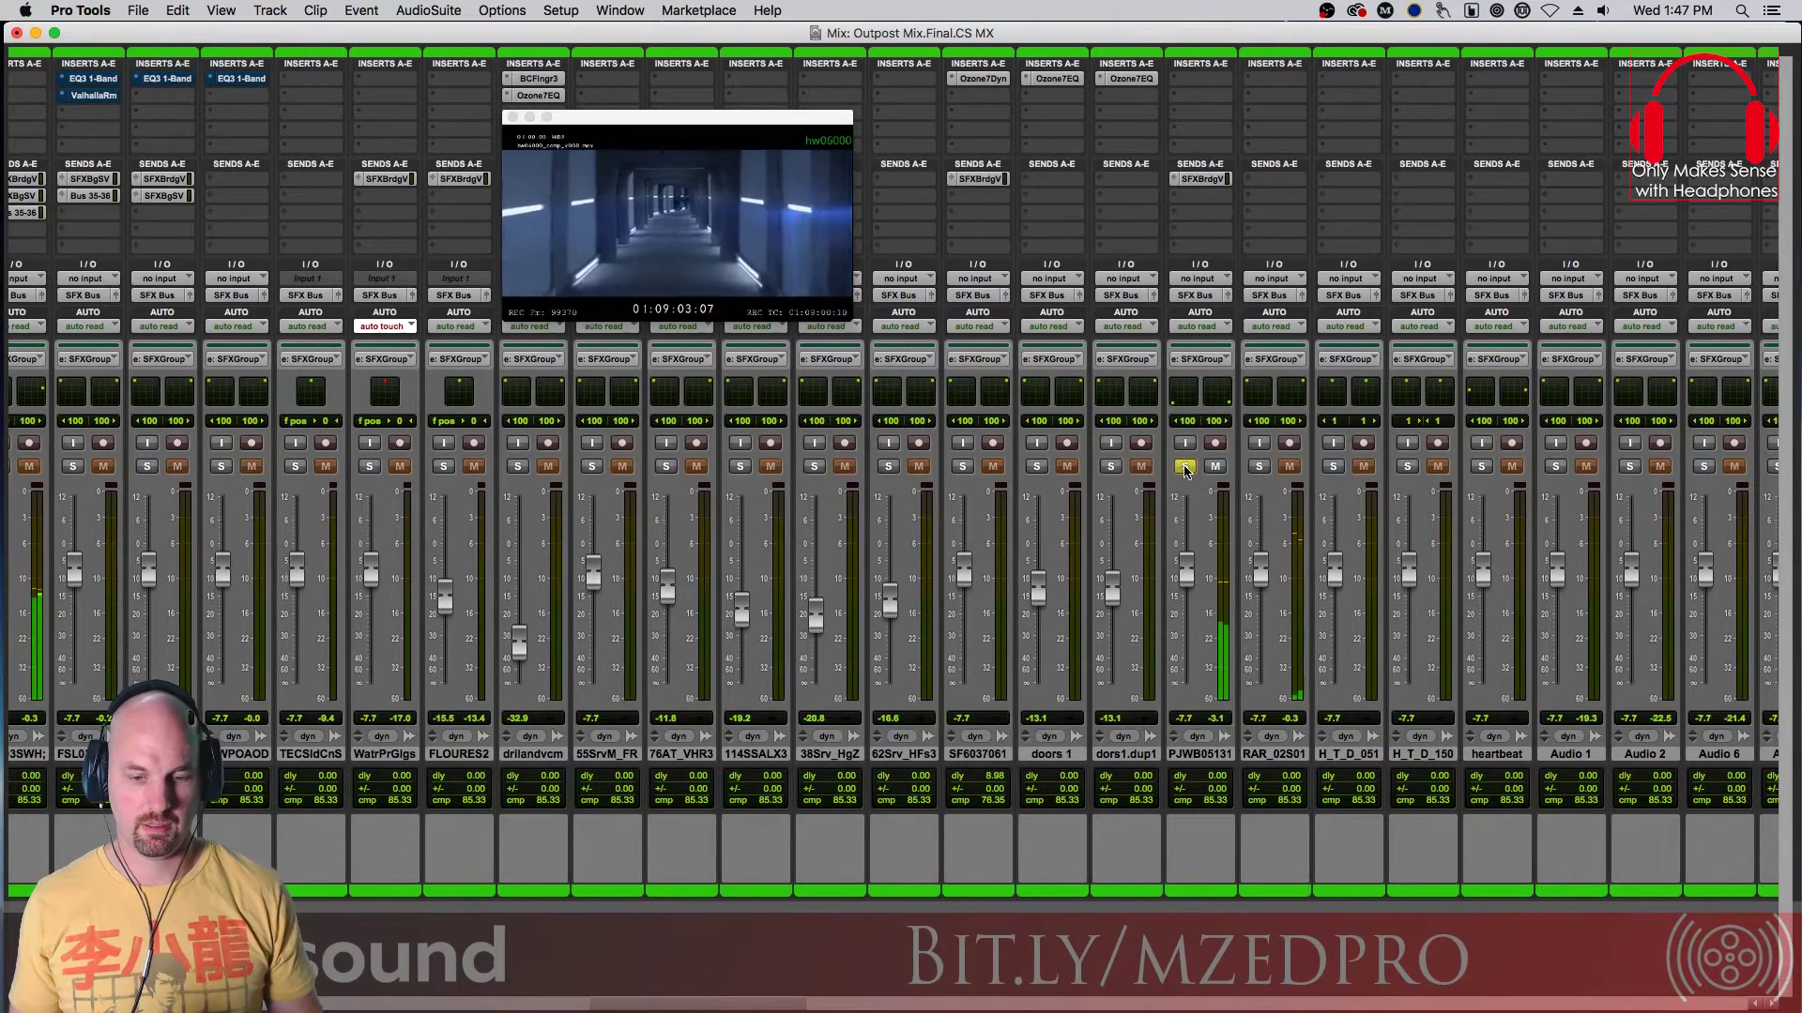
left_click(1184, 467)
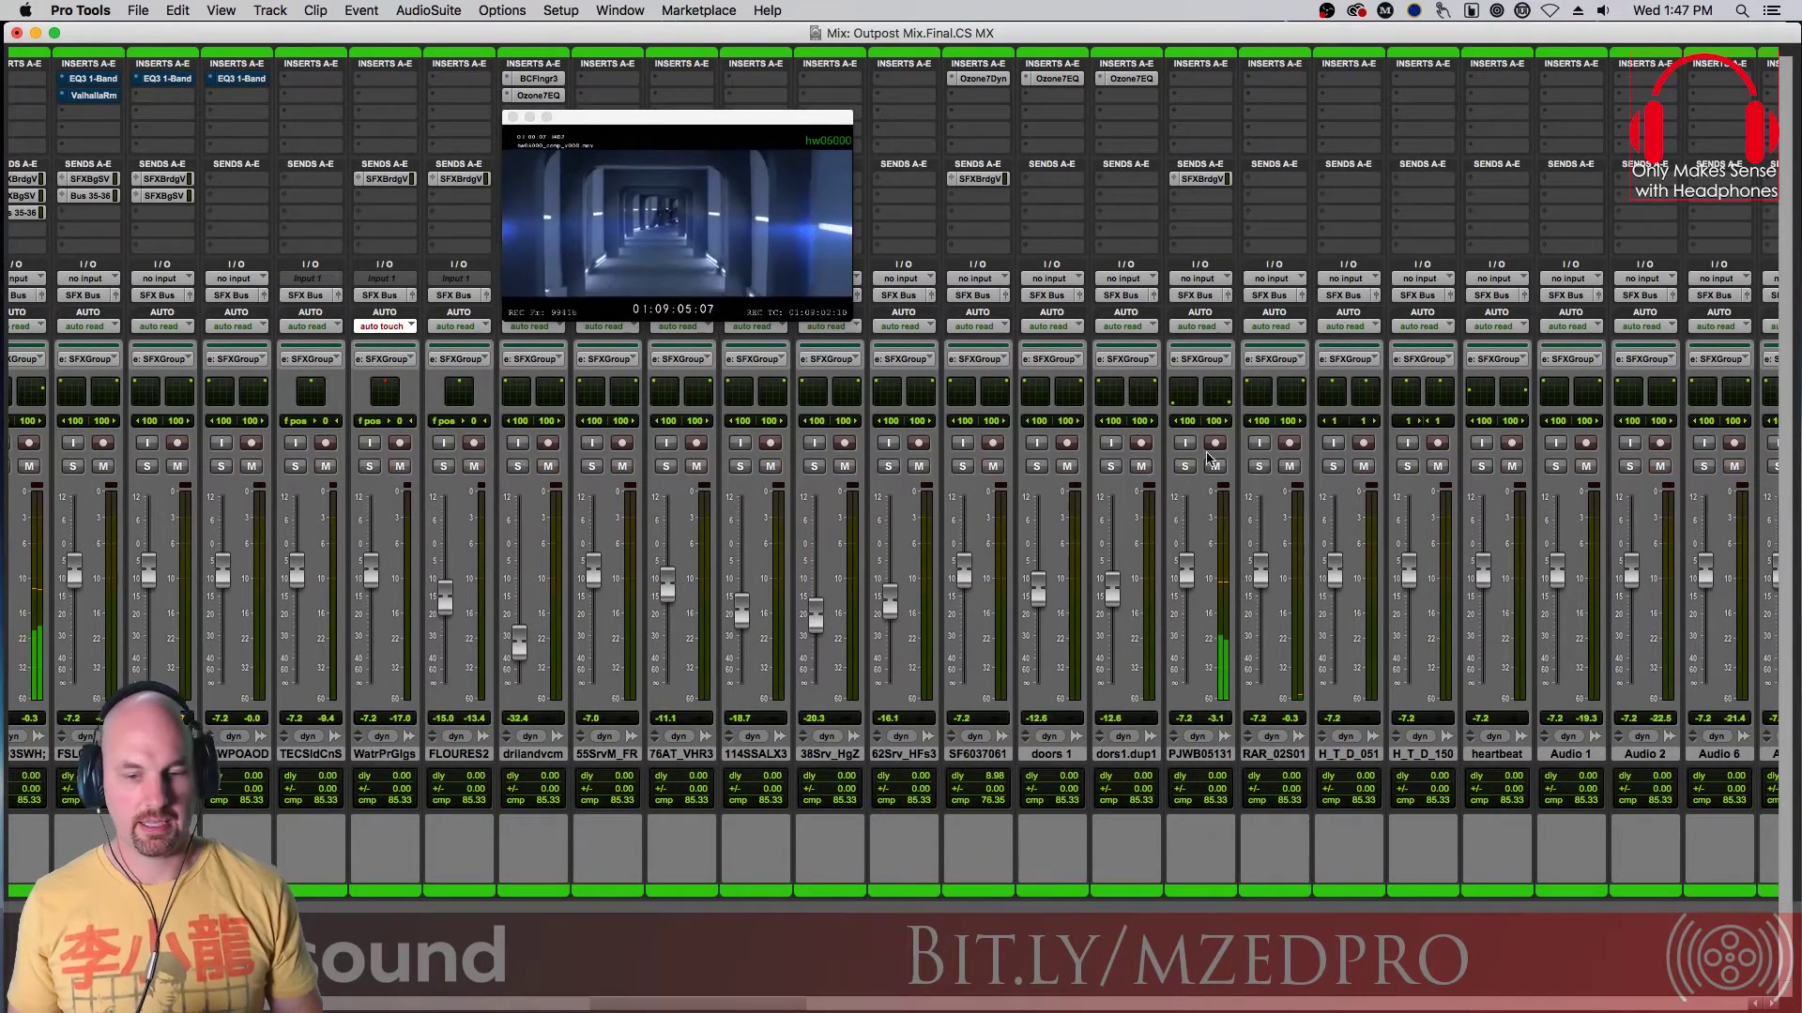
key("space")
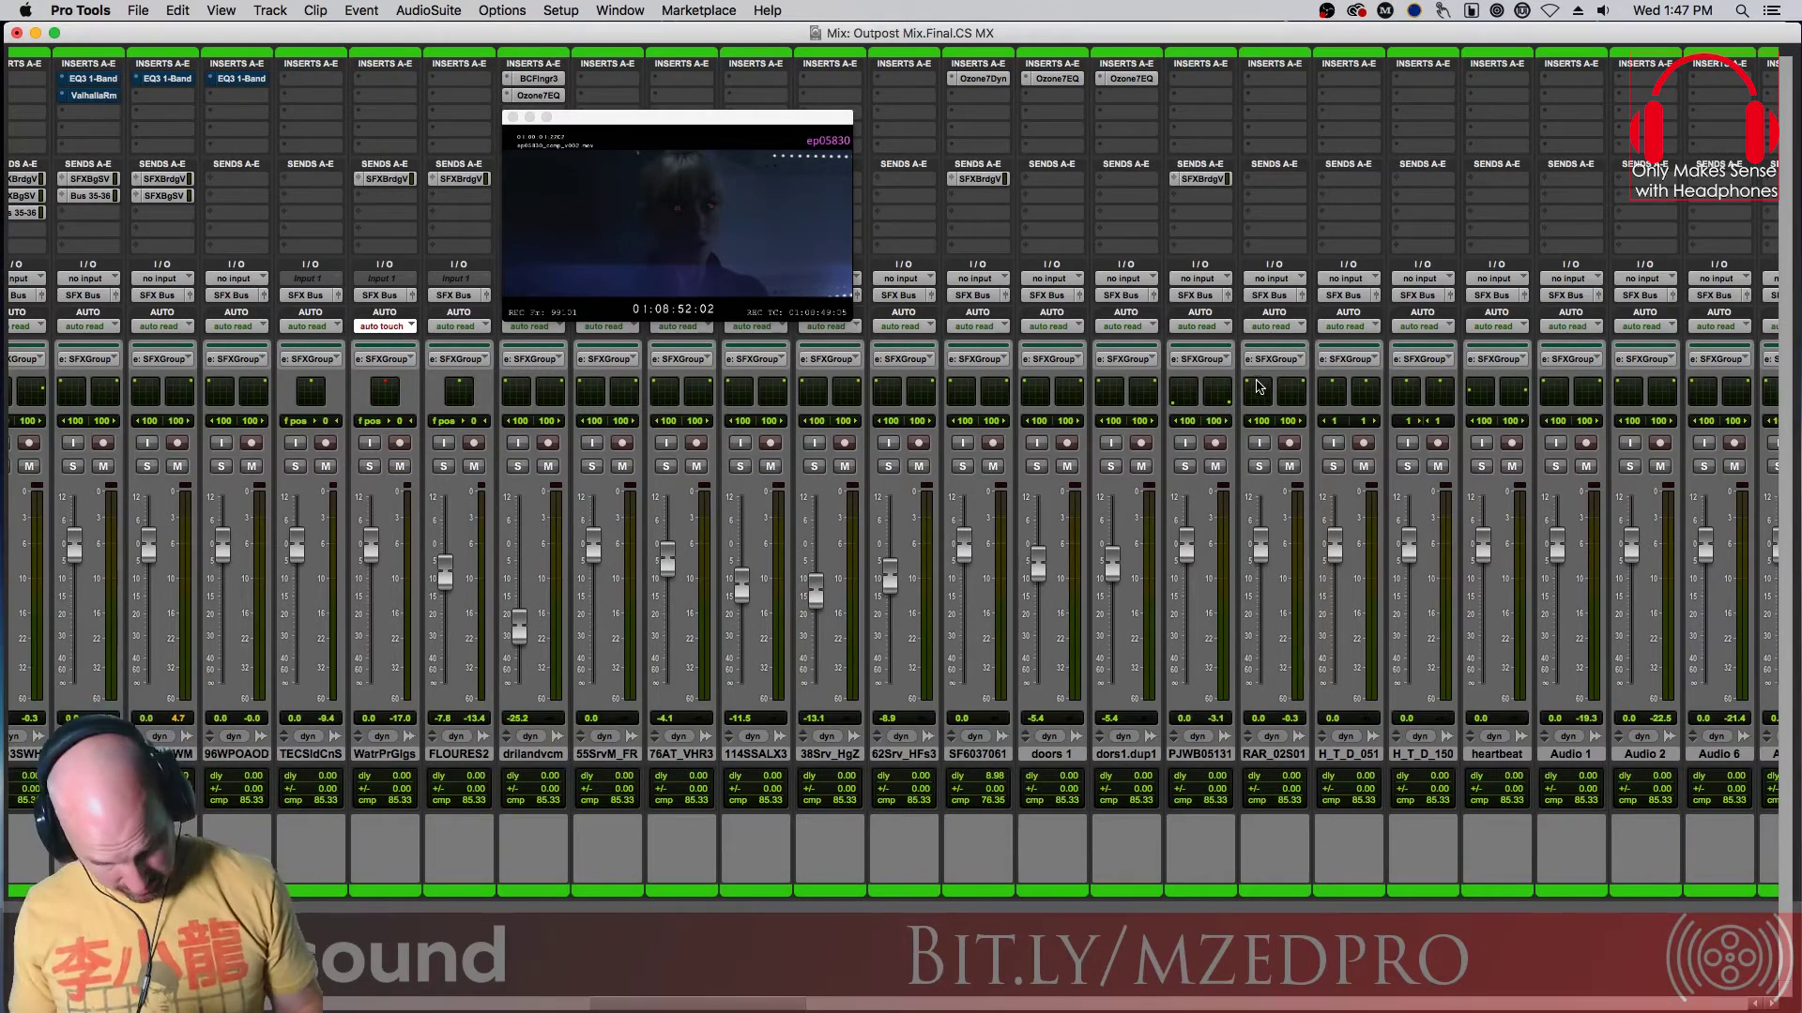
Replay from 01:08:52:02, scroll back left, and release the SFX VCA solo
key("space")
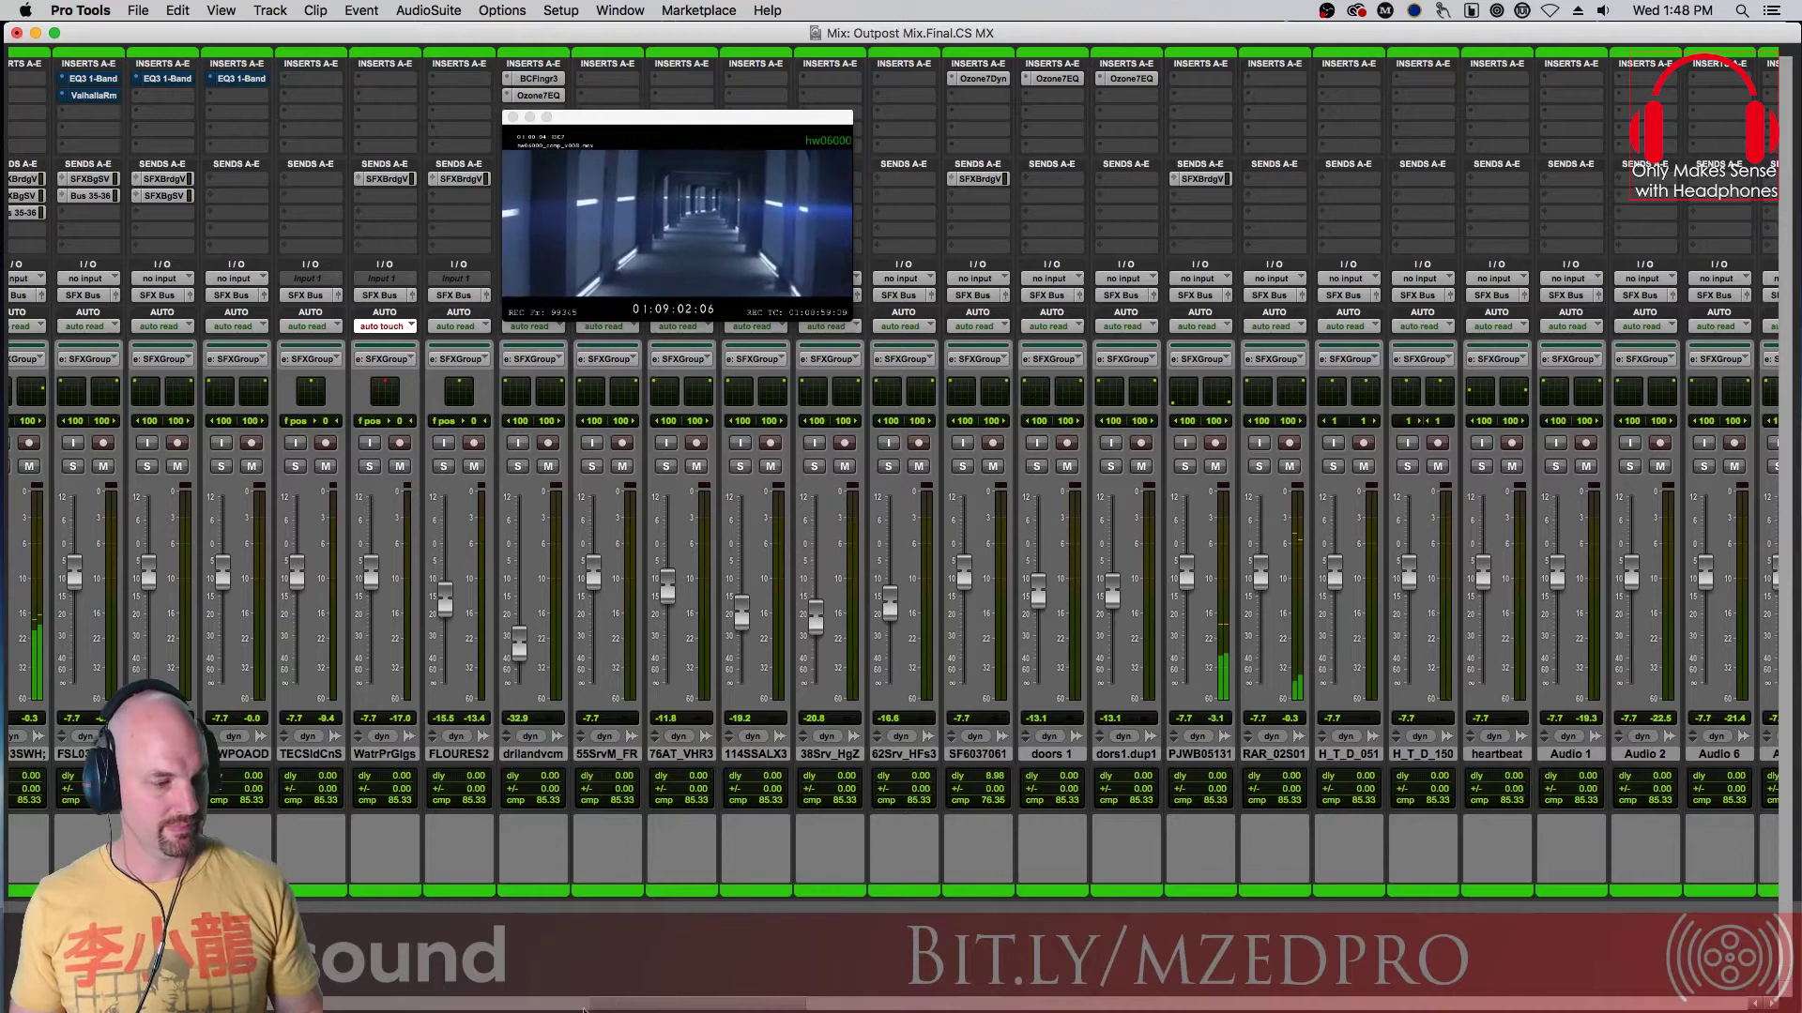
scroll(1450, 397, "left", 15)
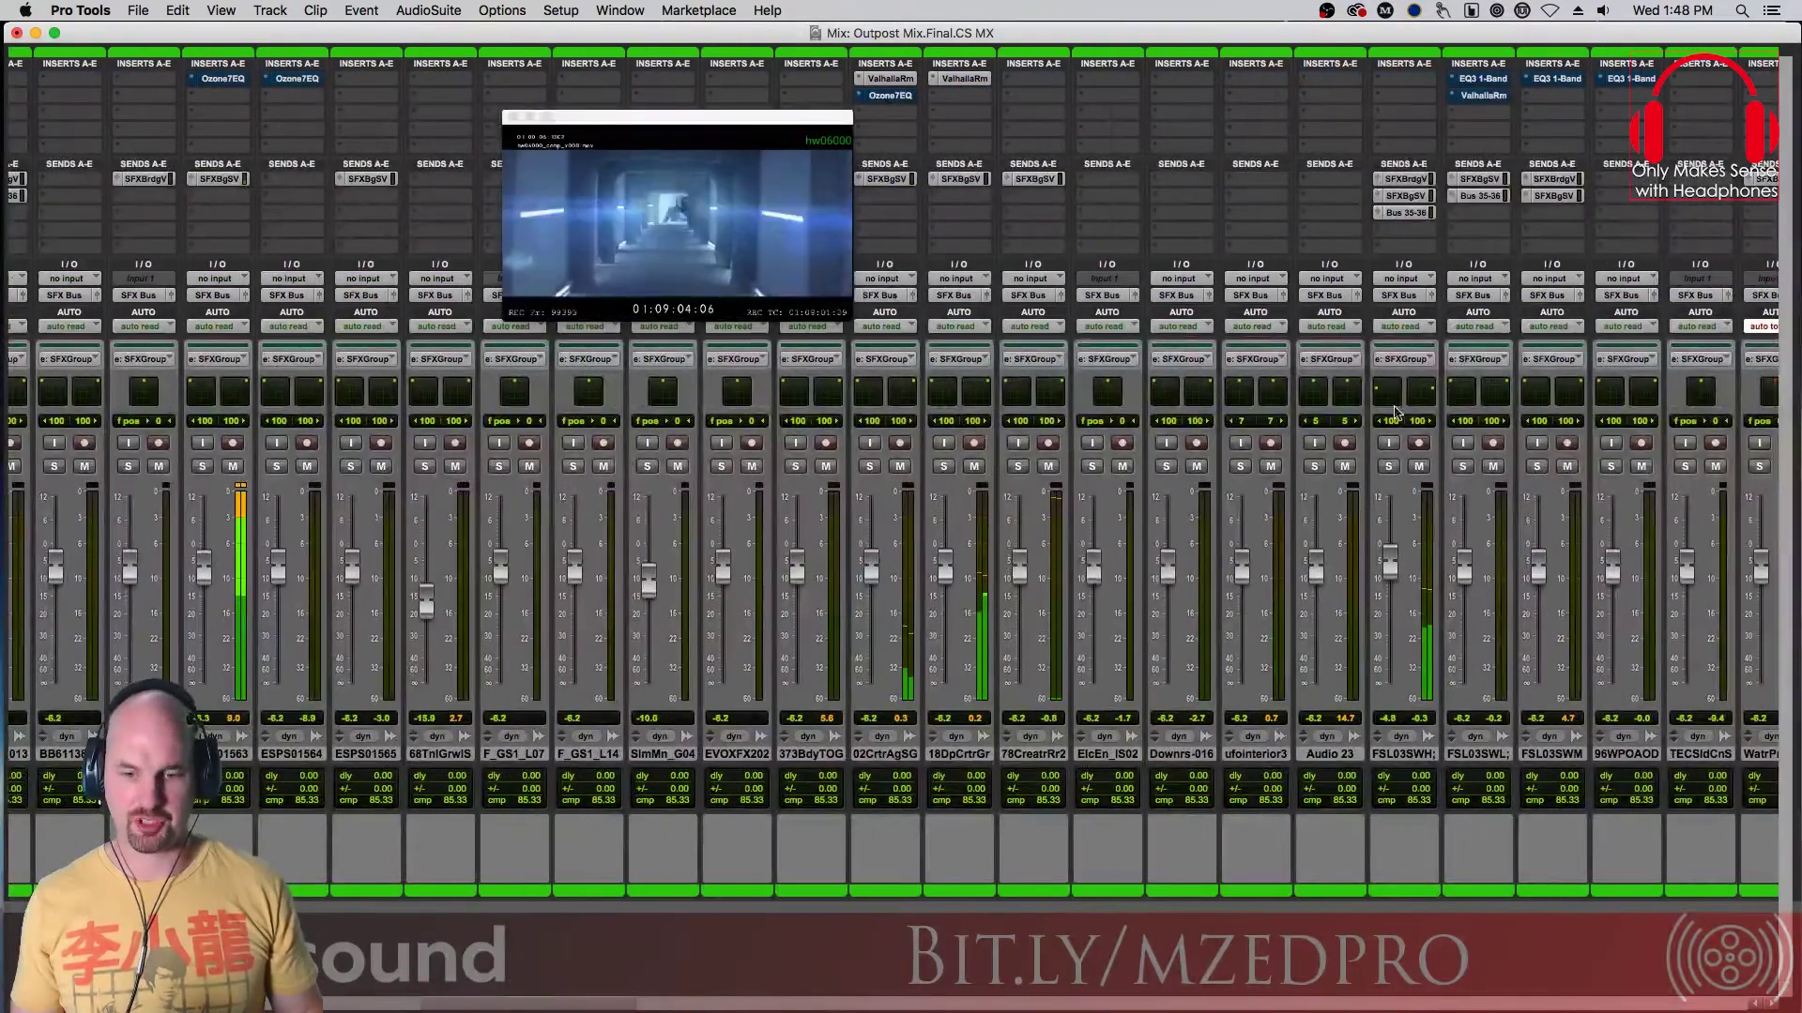
key("space")
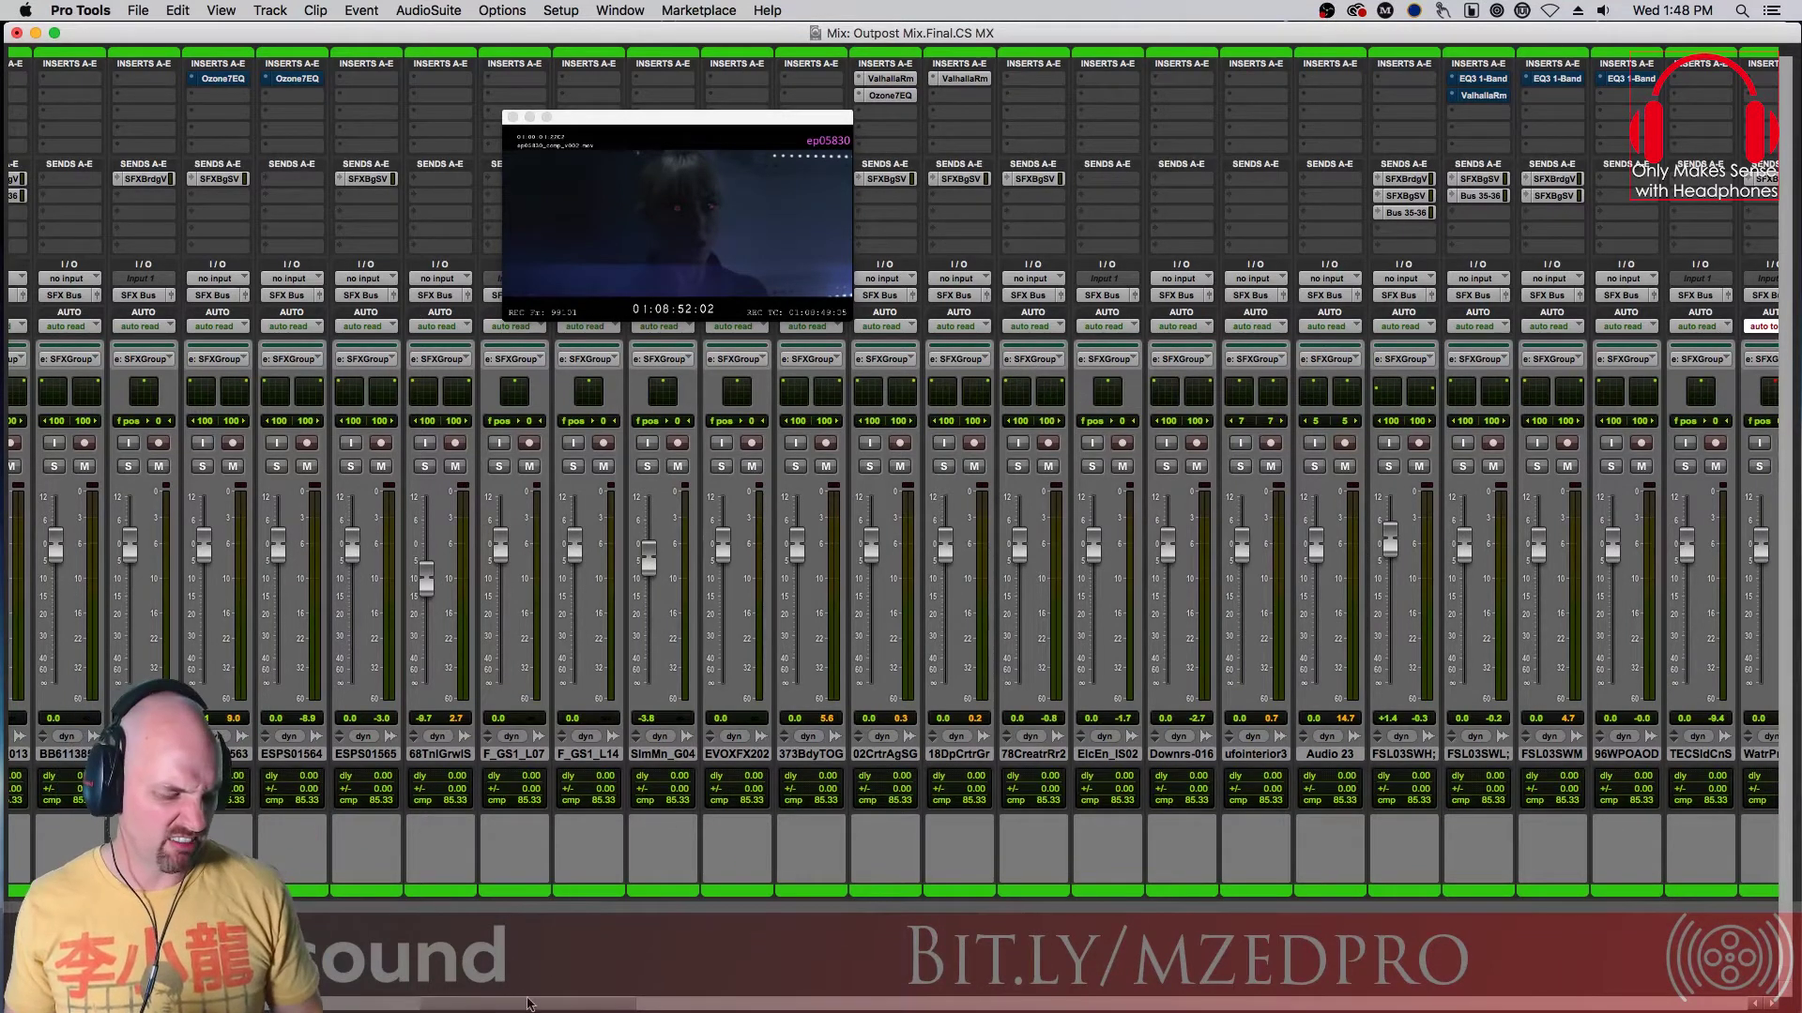
left_click_drag(528, 1004, 112, 1004)
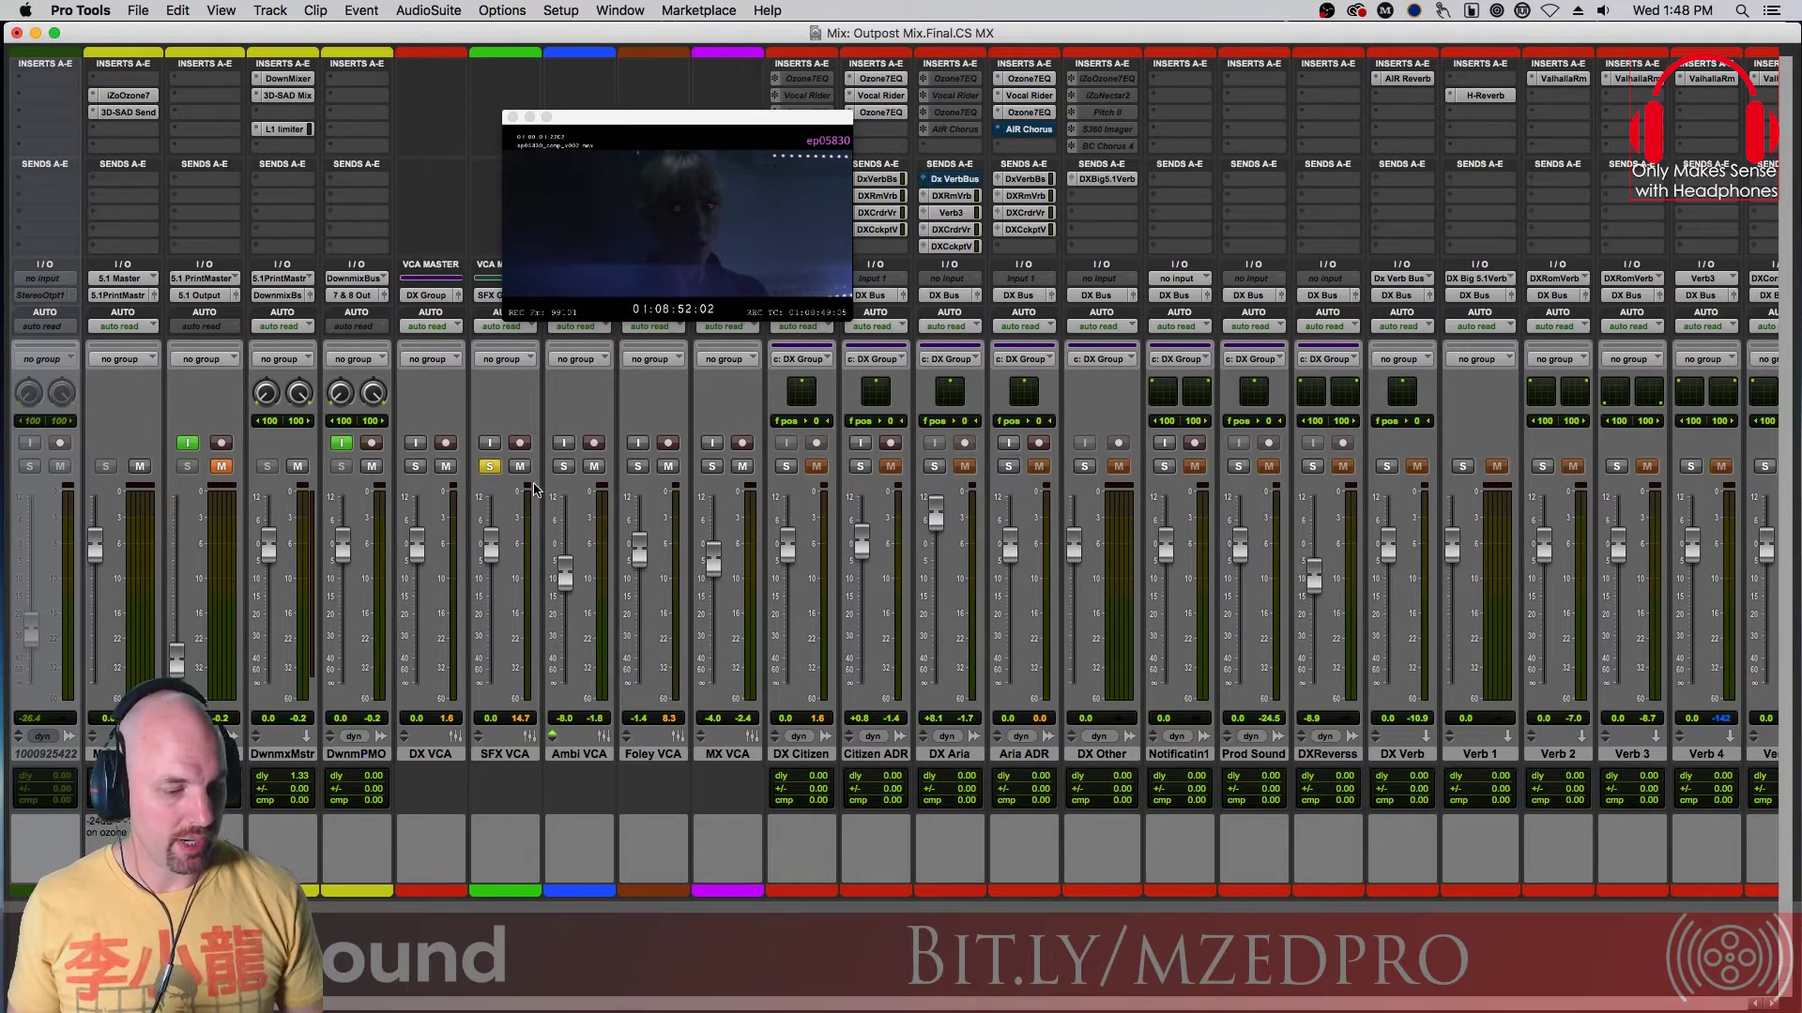
left_click(489, 467)
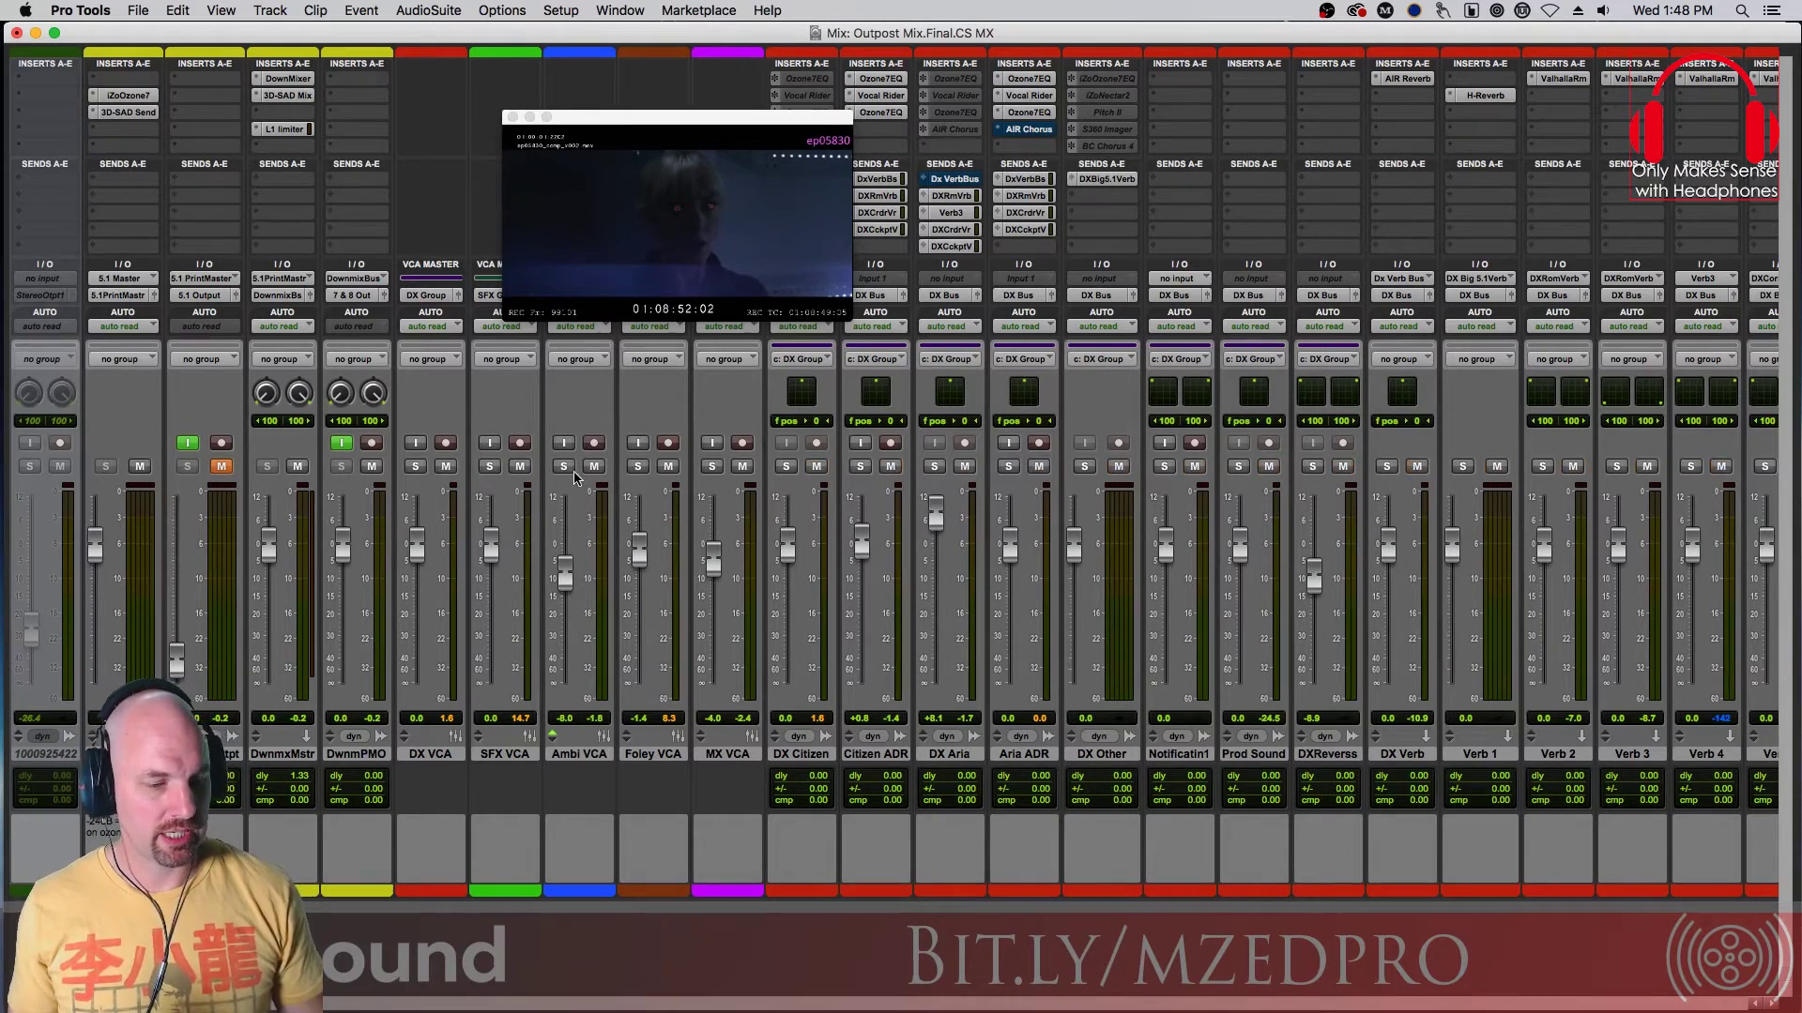
Solo the Foley VCA, scroll to the props, cloth and footsteps strips, and stop at 01:08:52:02
left_click(638, 466)
scroll(798, 366, "right", 15)
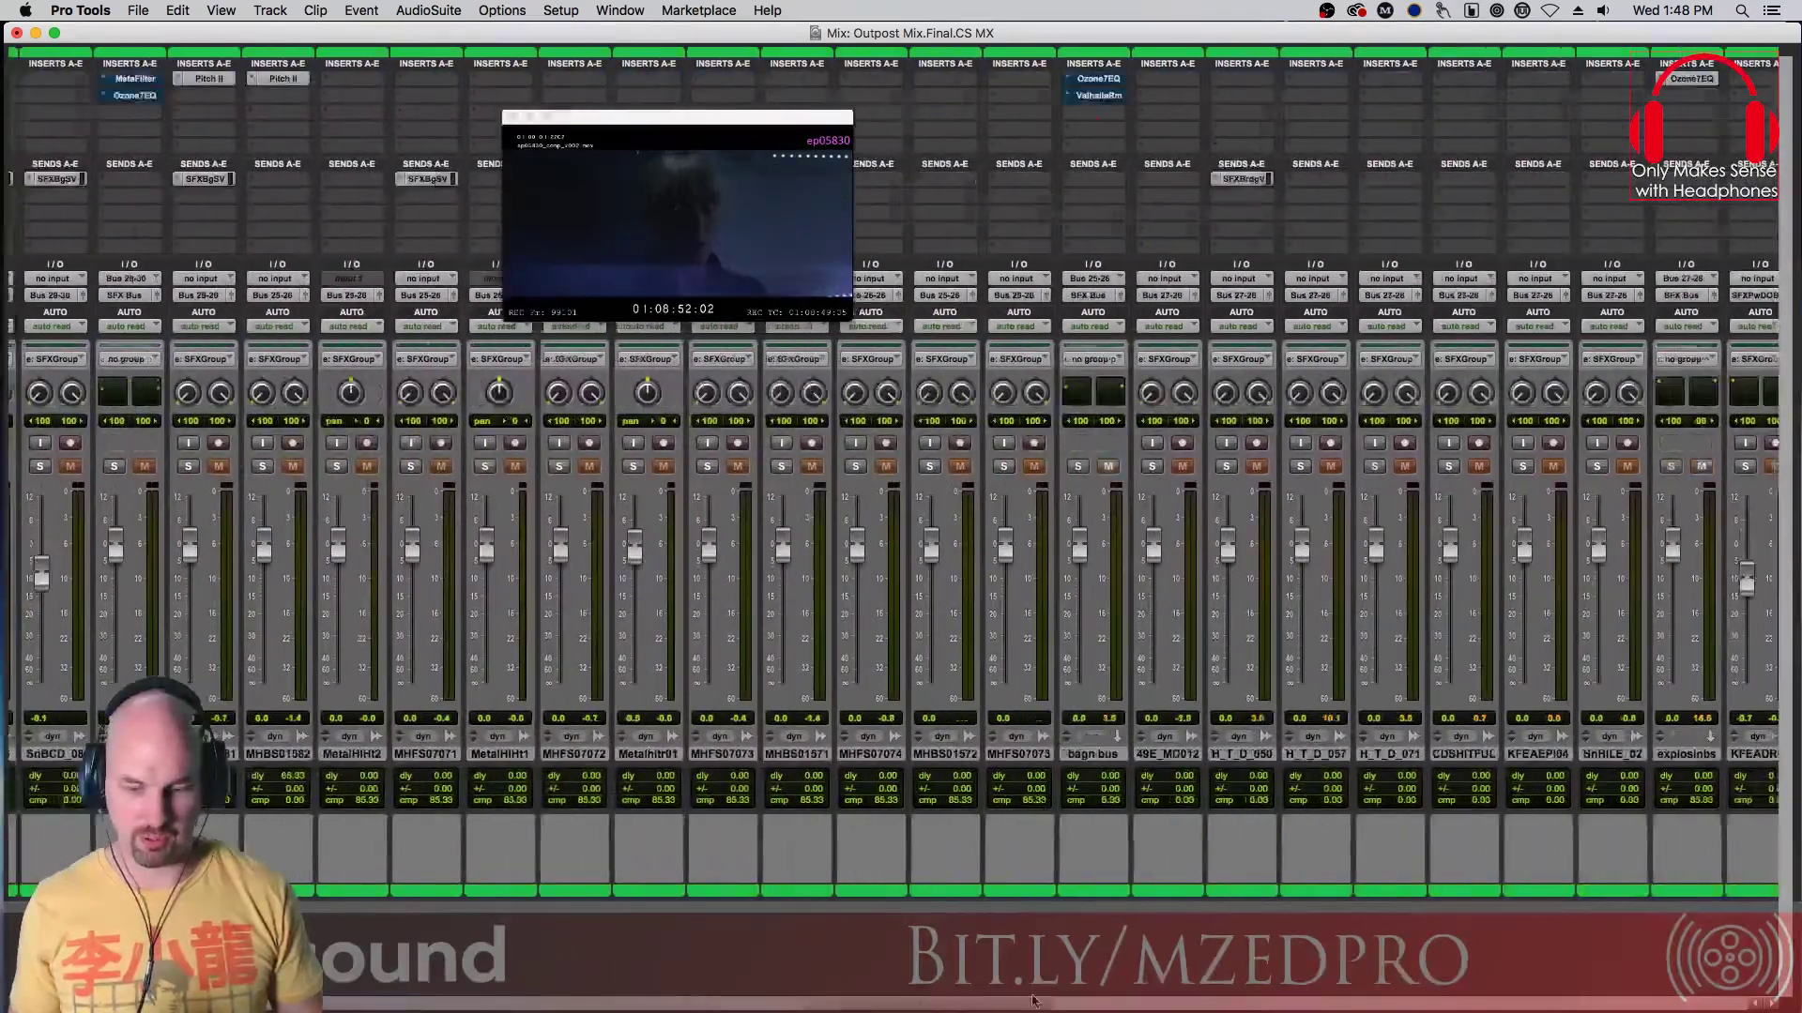
mouse_move(1032, 1000)
left_mouse_down()
mouse_move(1530, 976)
mouse_move(1498, 974)
left_mouse_up()
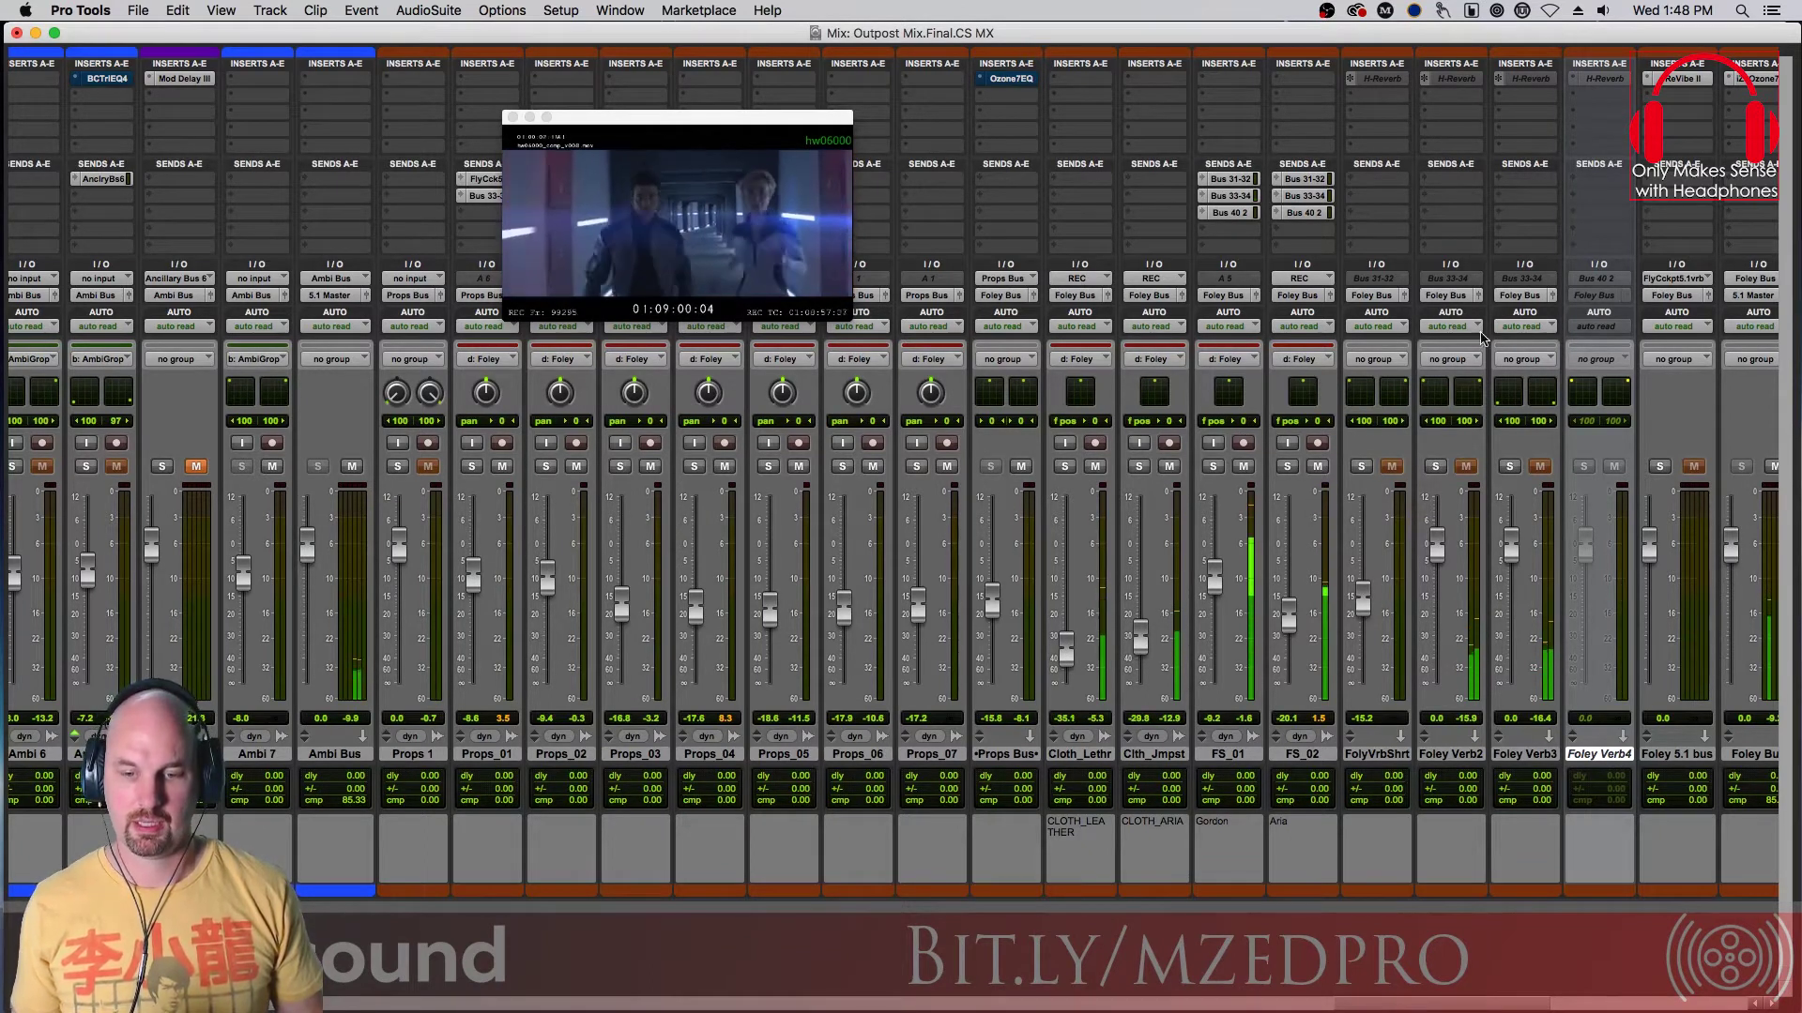
key("space")
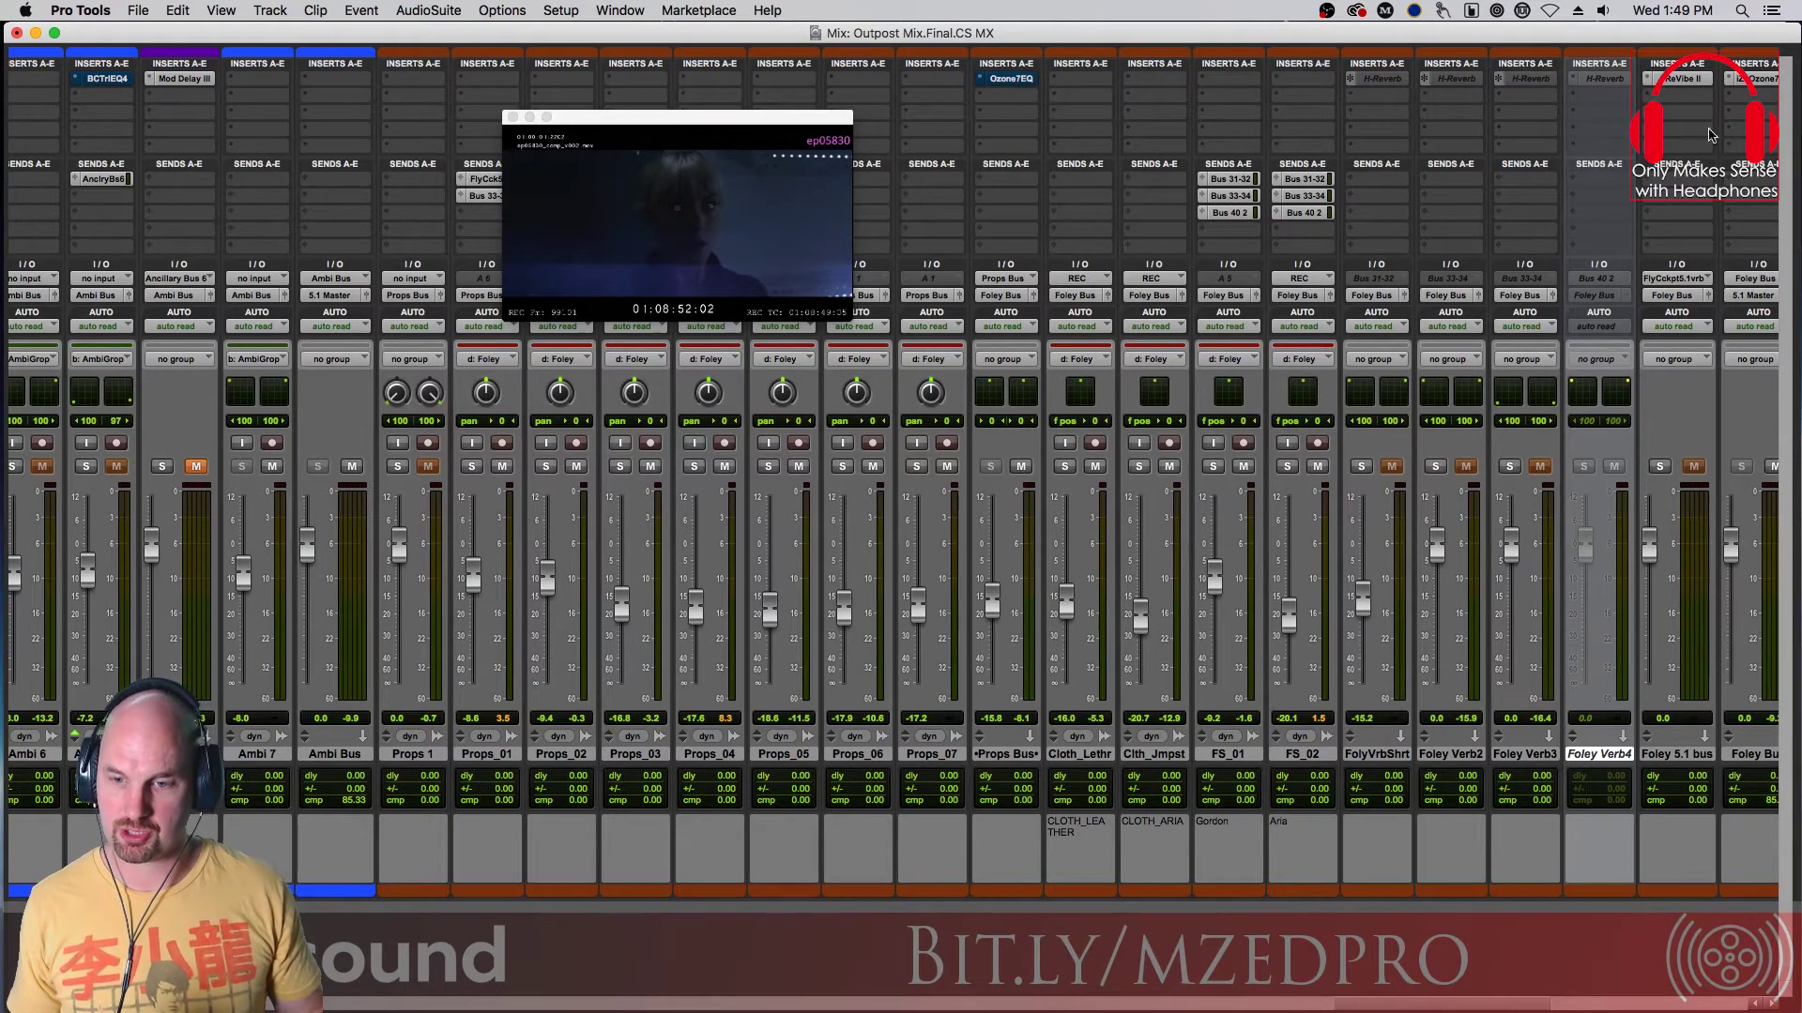
left_click(1763, 81)
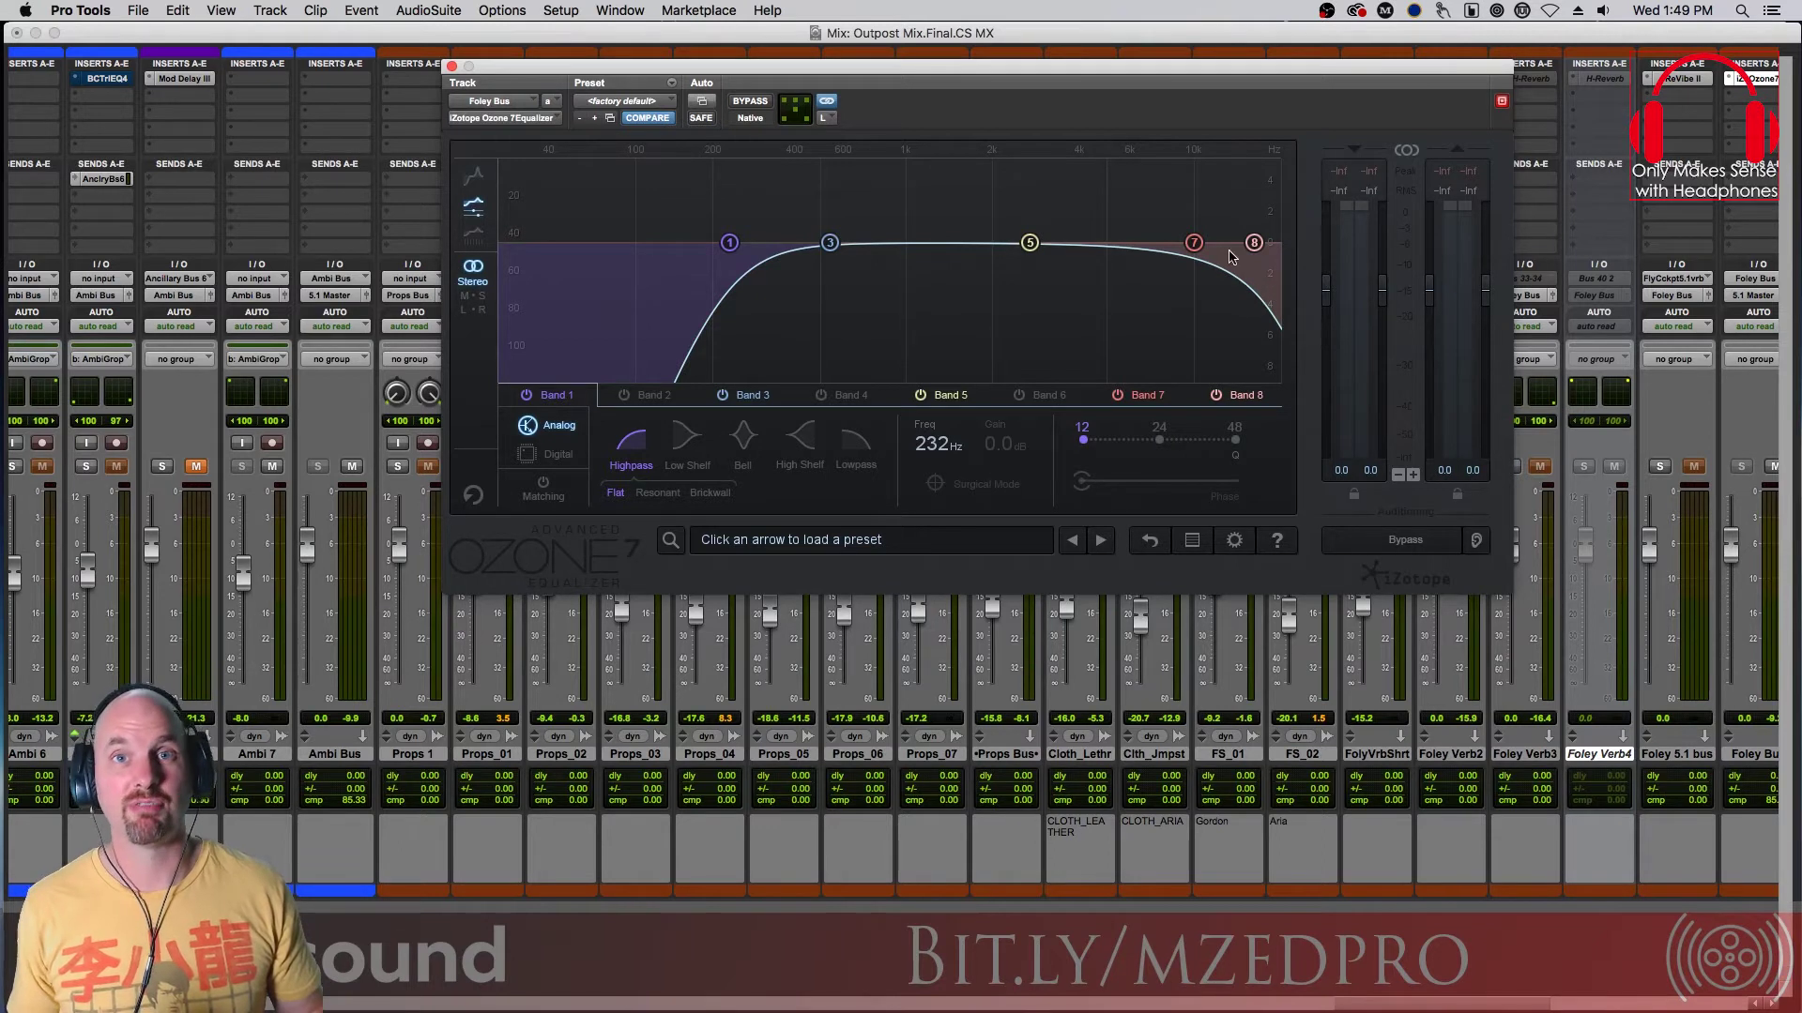
left_click(451, 67)
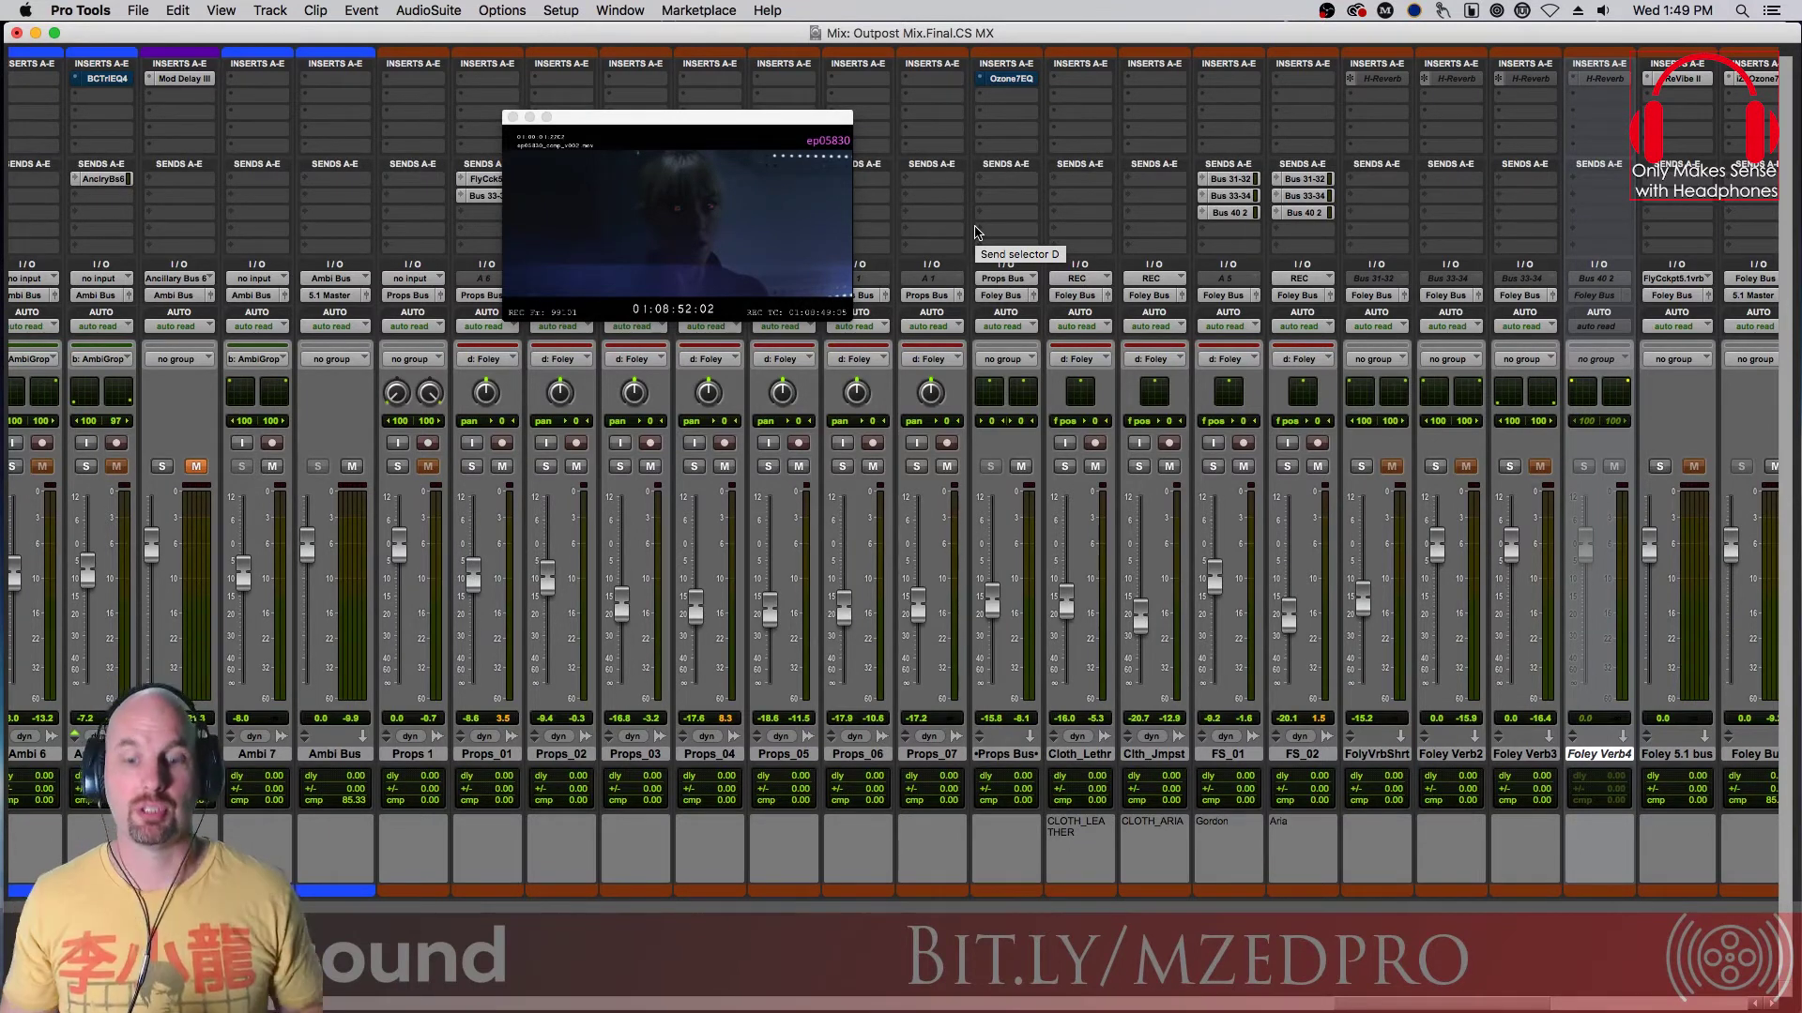
Swap the solo from the Foley VCA to the MX VCA and scroll to the music strips
left_click_drag(1403, 1004, 75, 1004)
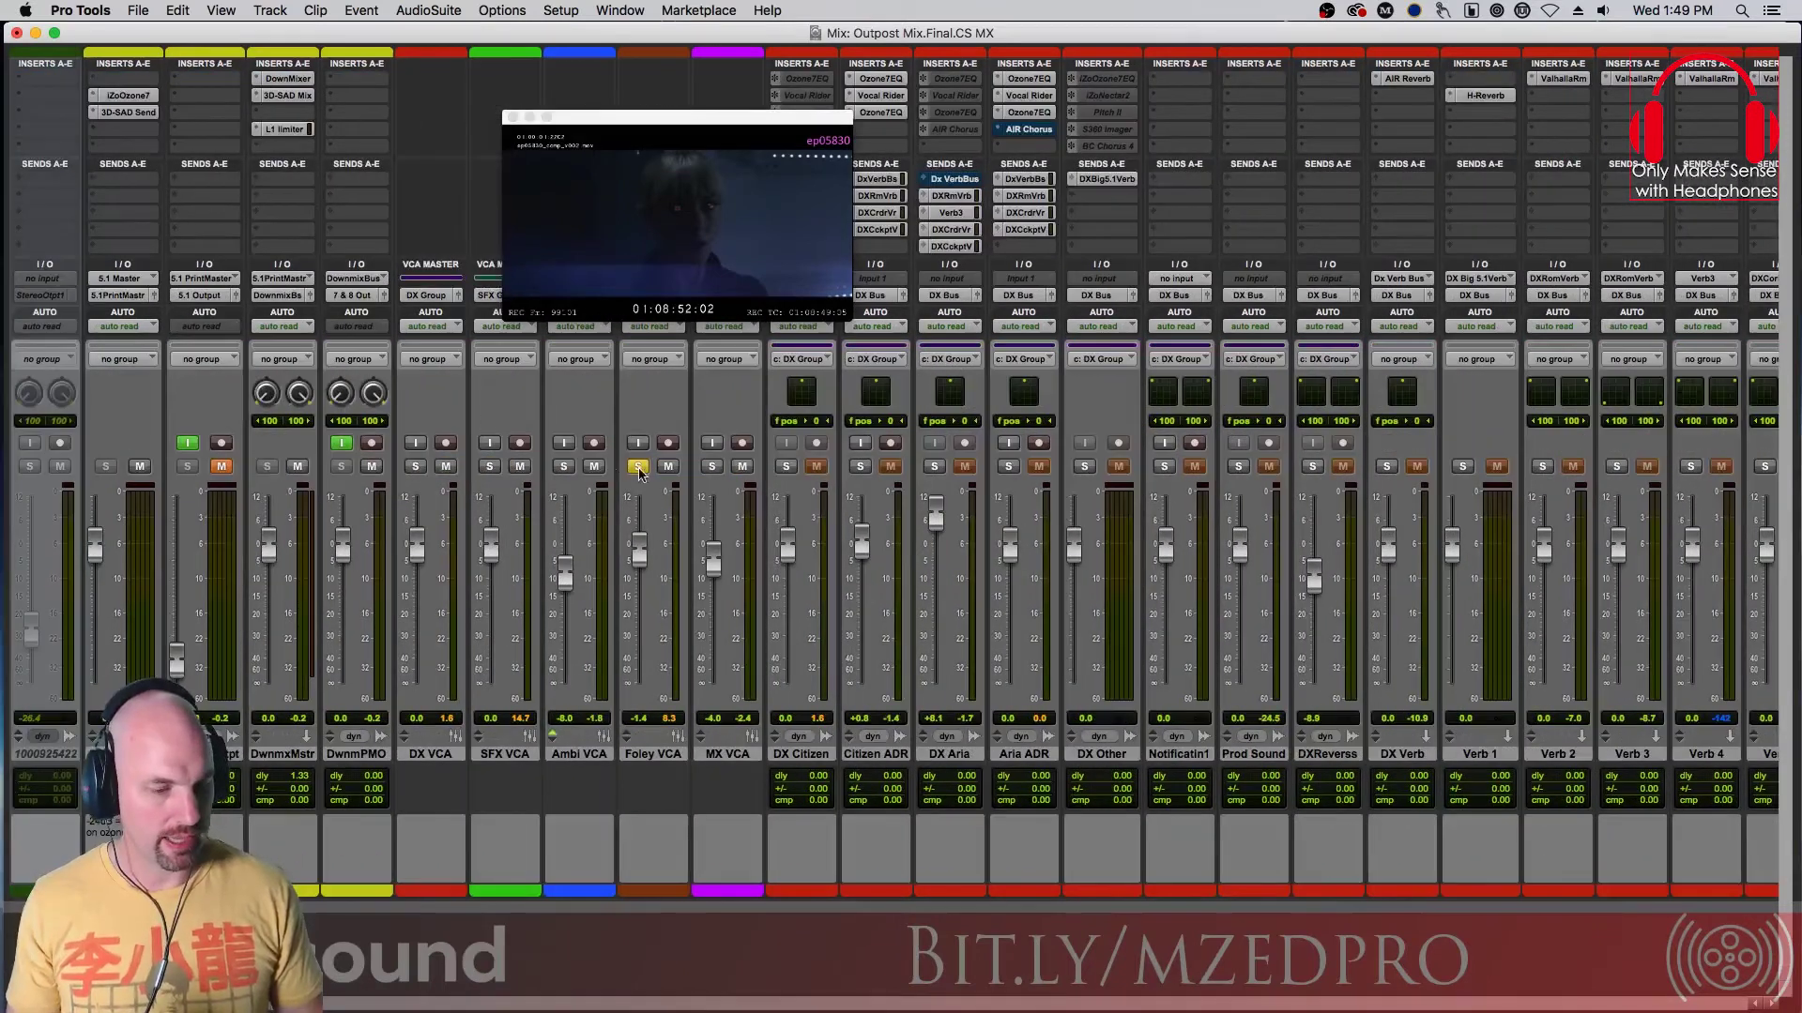
left_click(637, 466)
left_click(713, 466)
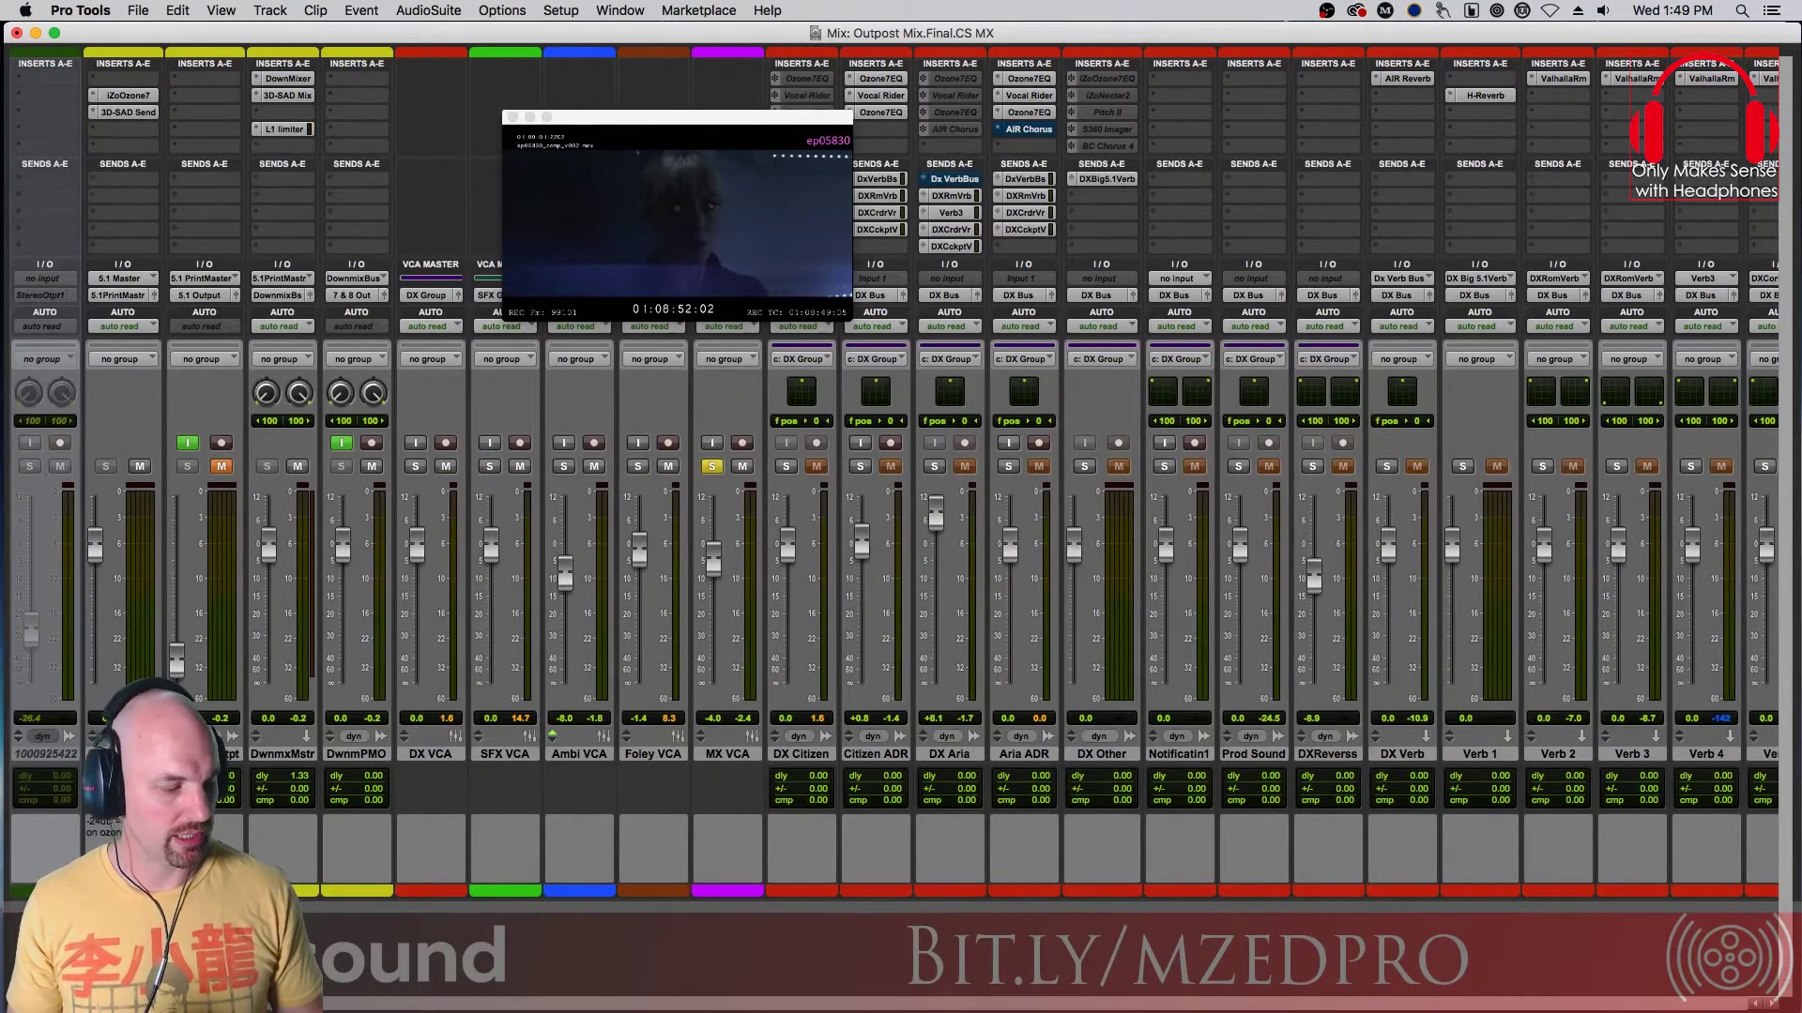
mouse_move(112, 1004)
left_mouse_down()
mouse_move(1419, 1000)
mouse_move(1669, 978)
left_mouse_up()
Move the video to the upper left, stop at 01:08:52:02, and show the hi synth's surround panner
left_click_drag(709, 124, 291, 81)
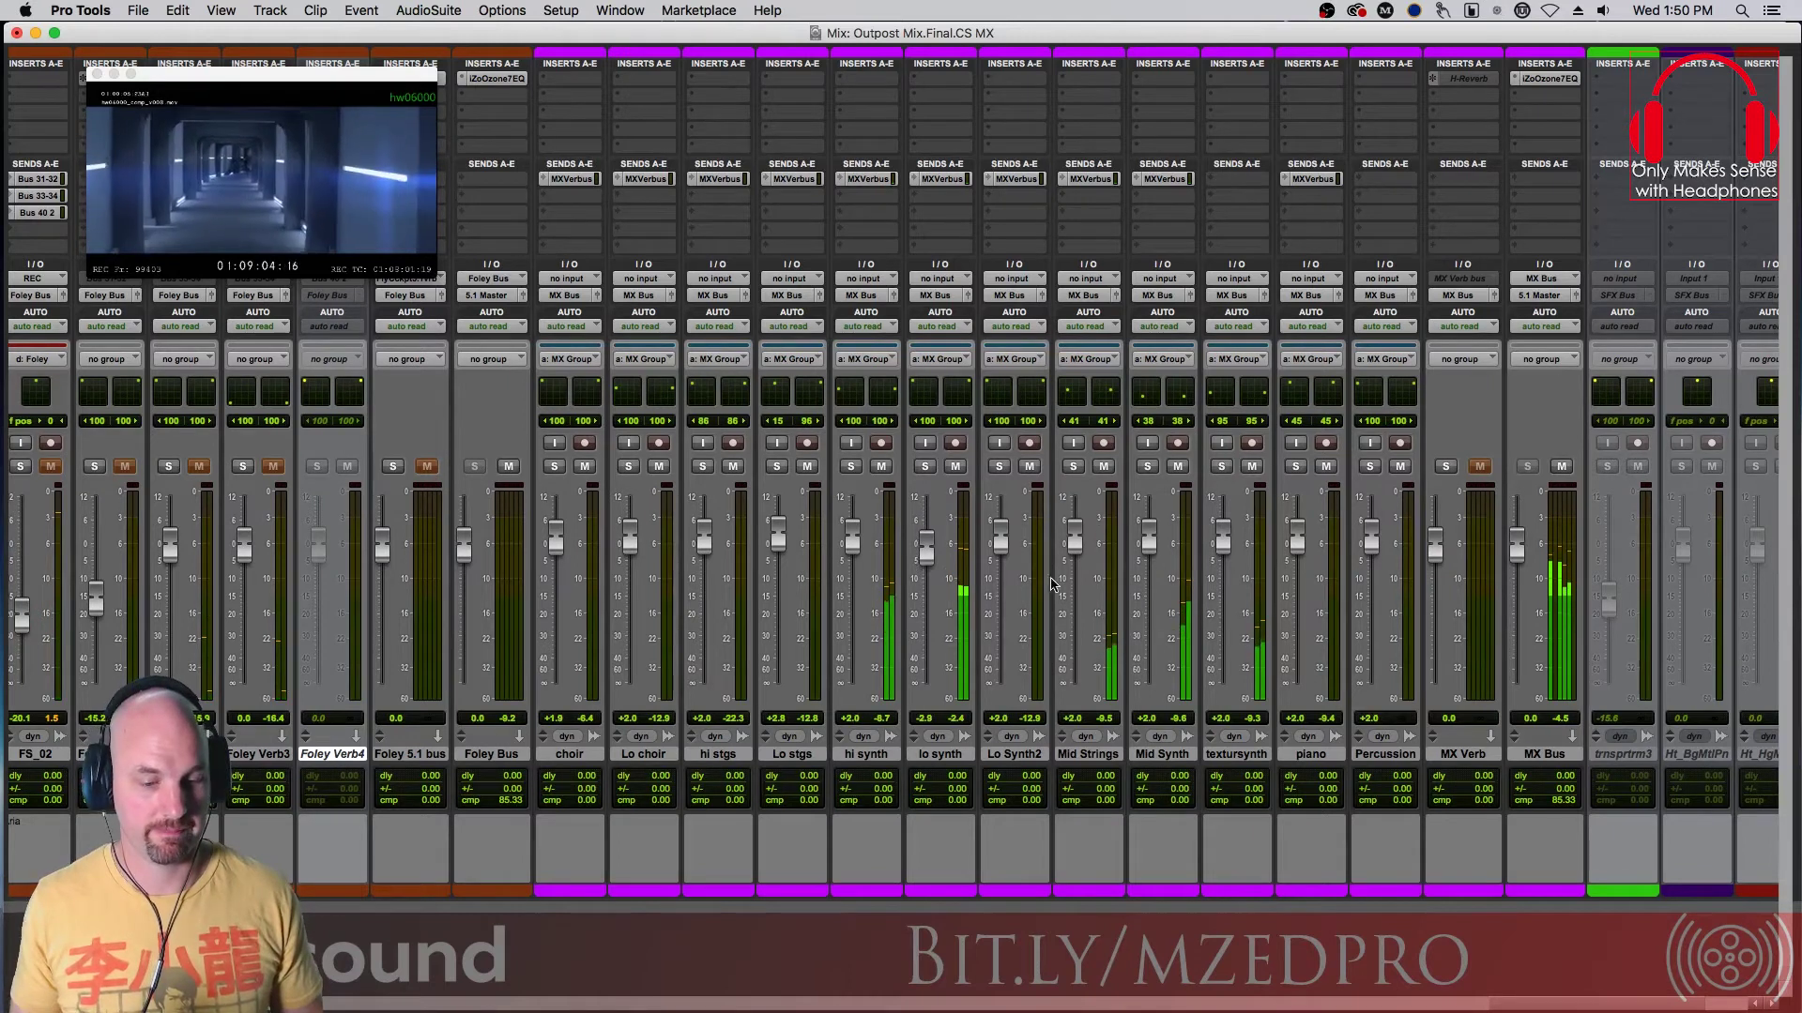
key("space")
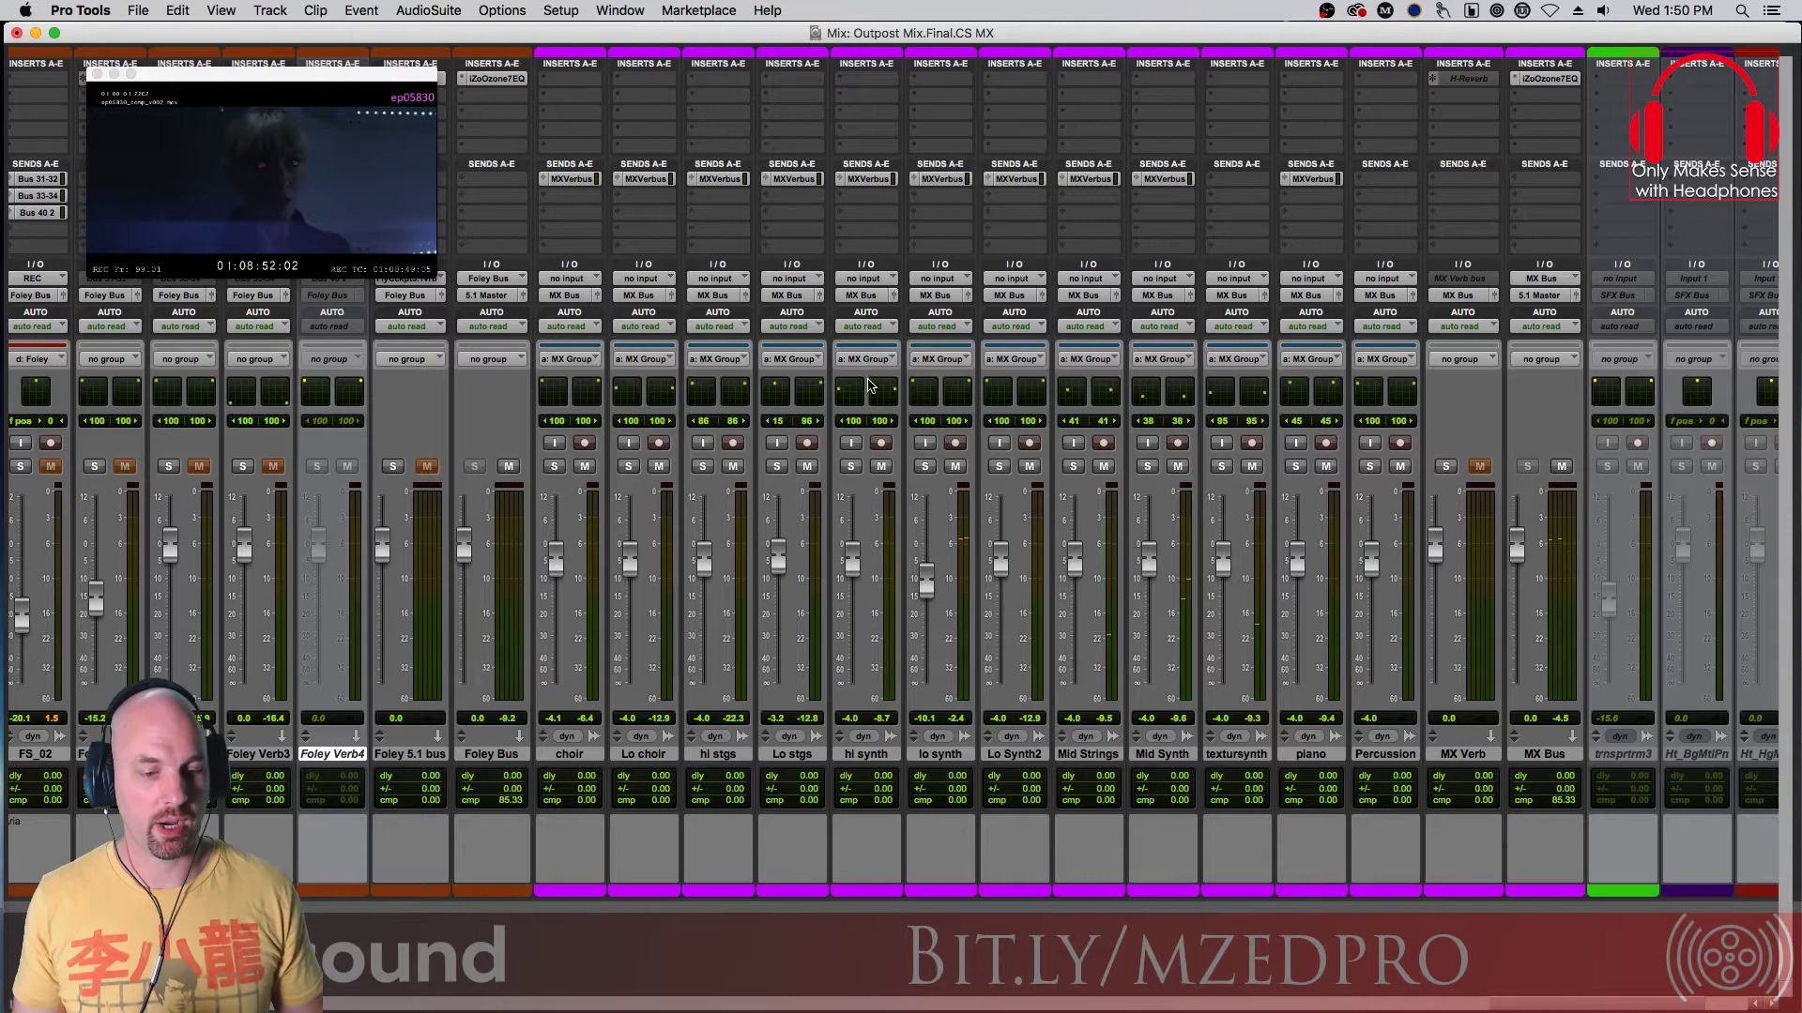
left_click(892, 296)
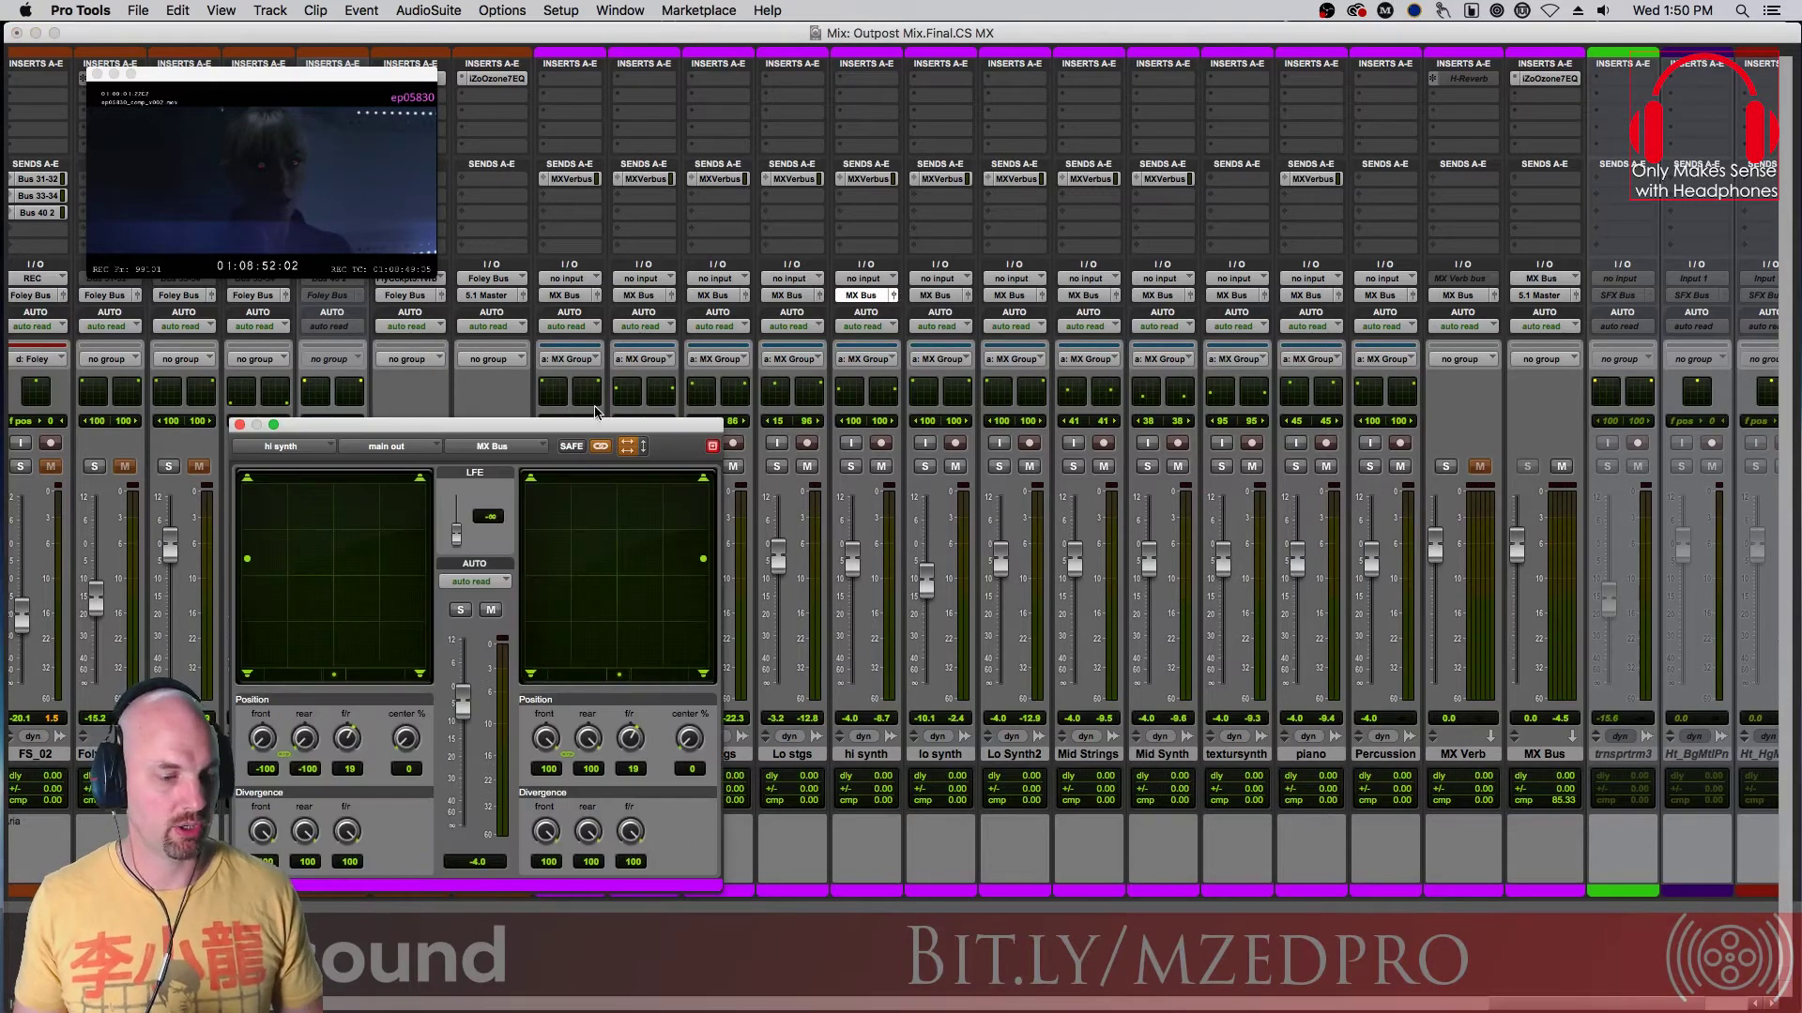
Reopen the hi synth panner after a CPU overload error and move the video to the left edge
left_click_drag(582, 428, 613, 43)
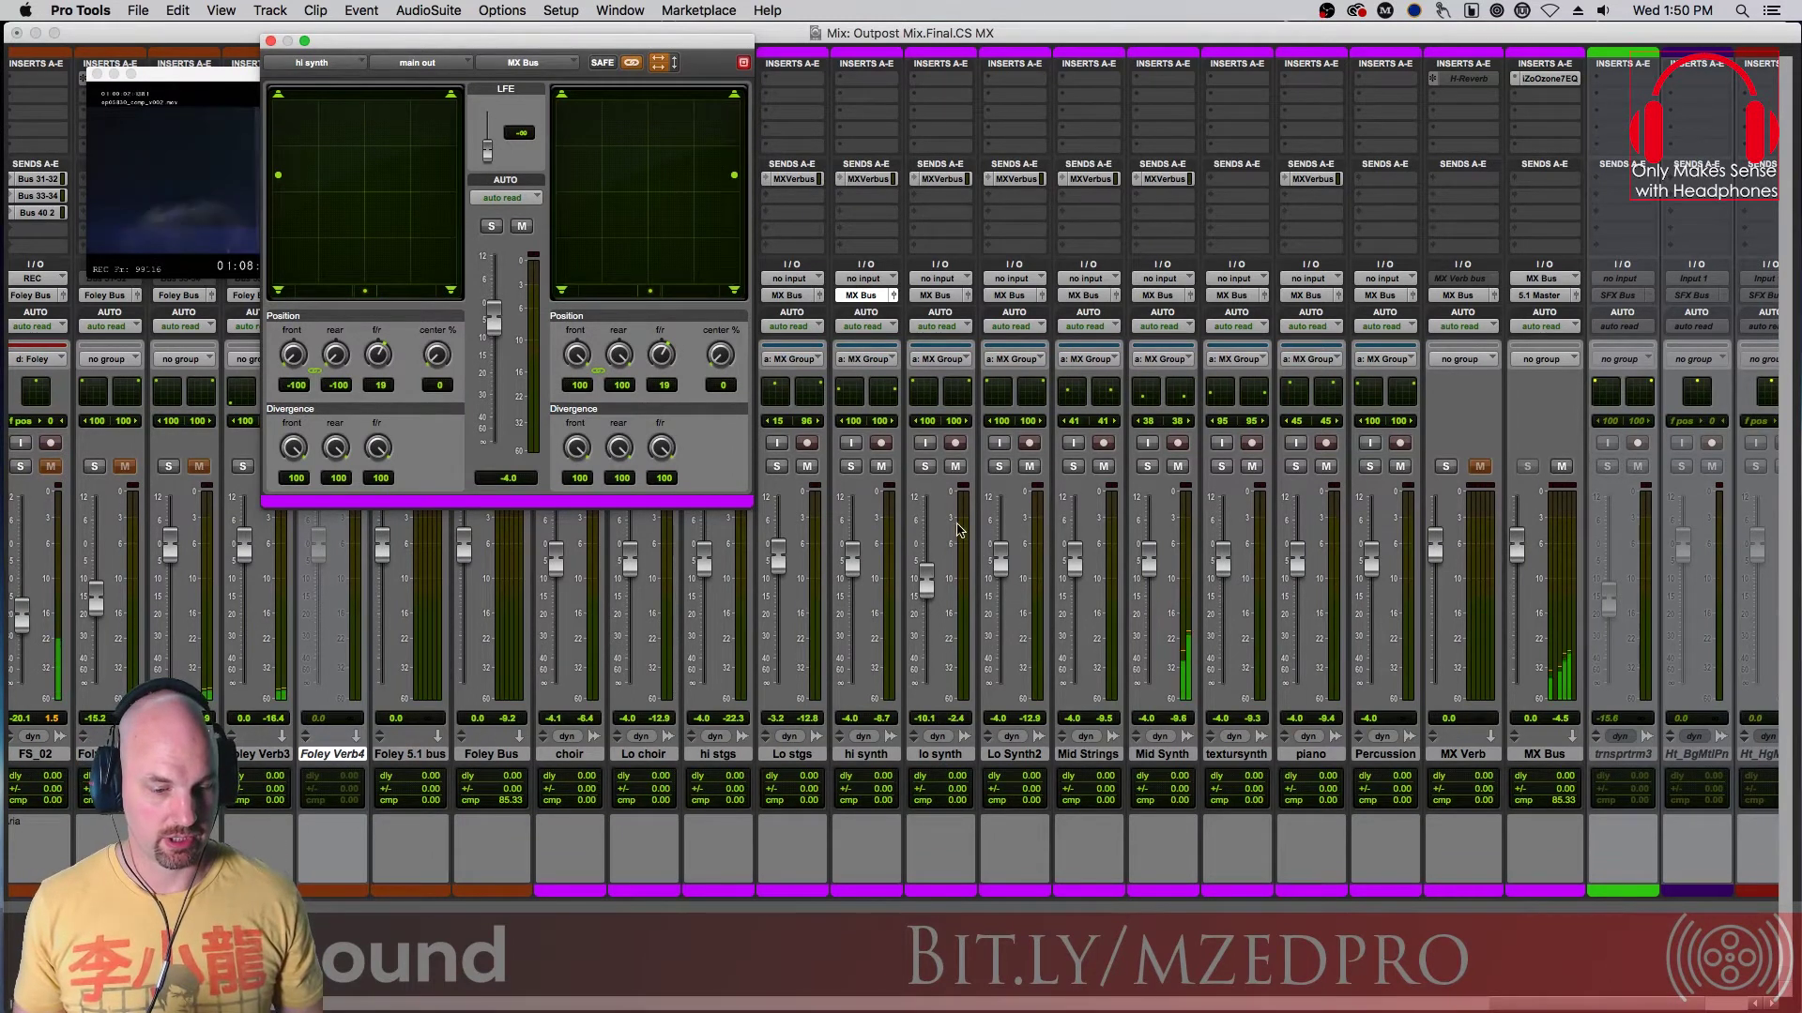
left_click(271, 42)
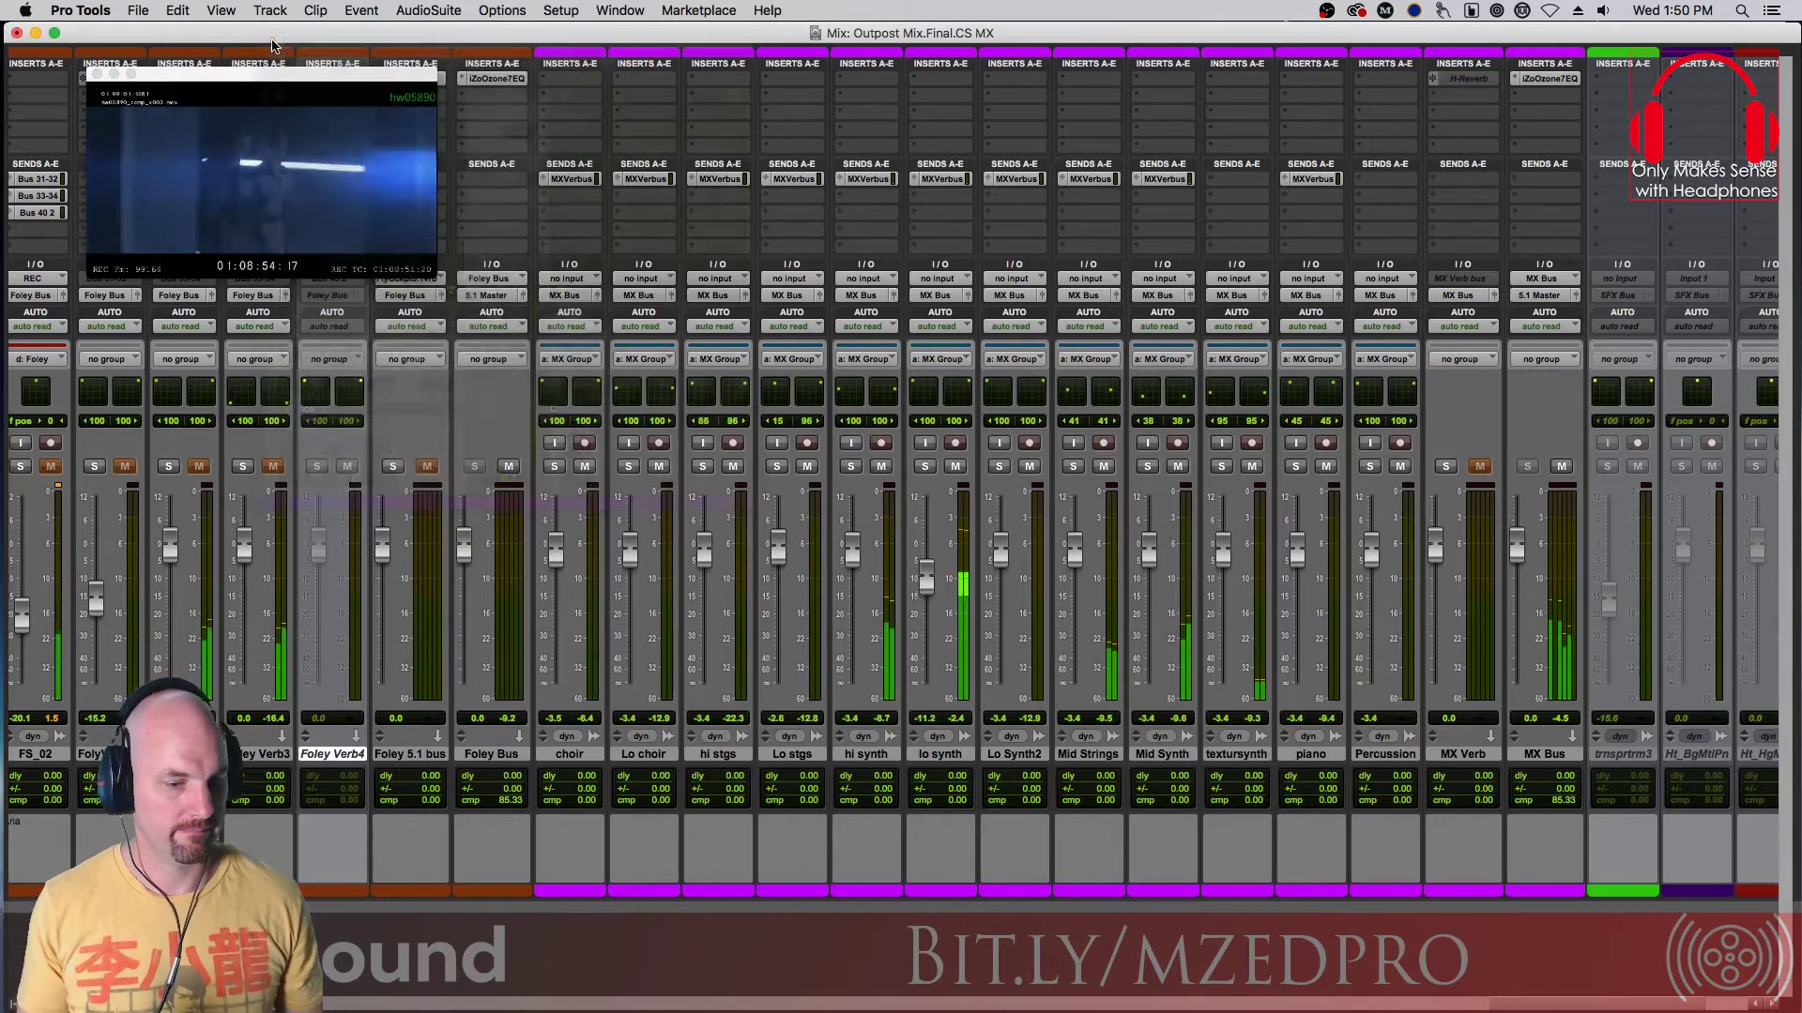
left_click(890, 407)
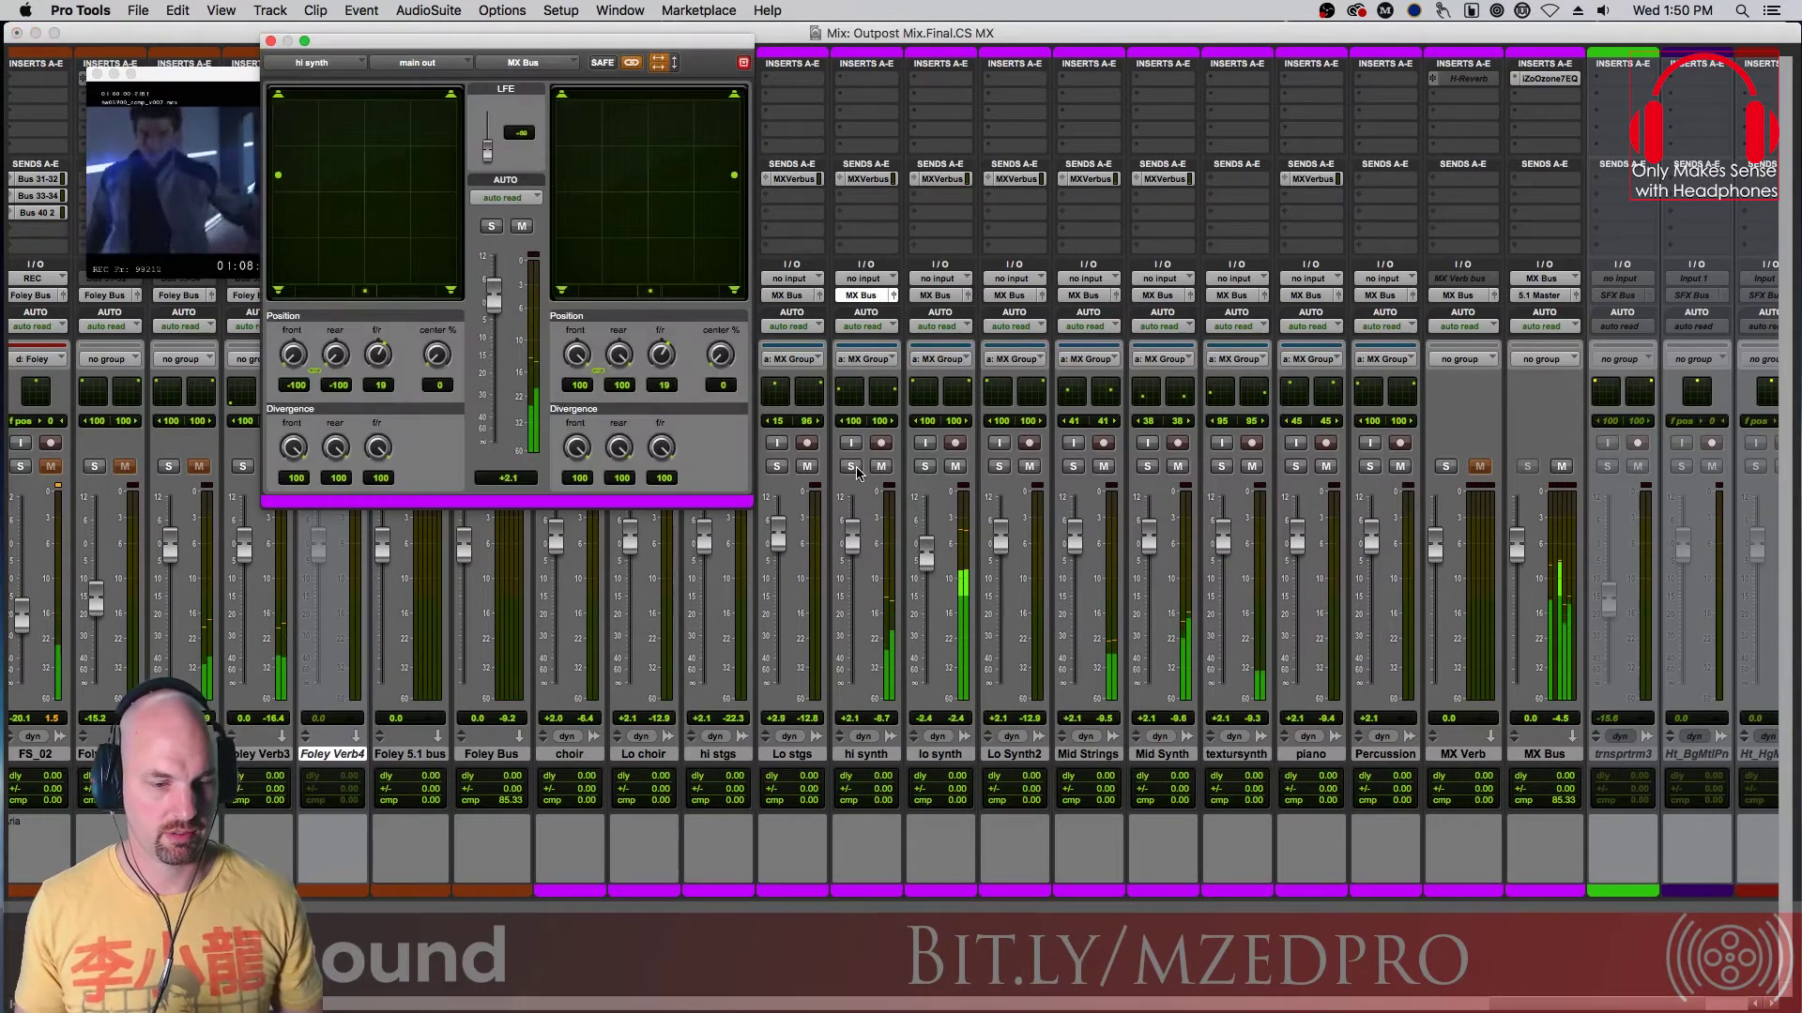
left_click(1062, 432)
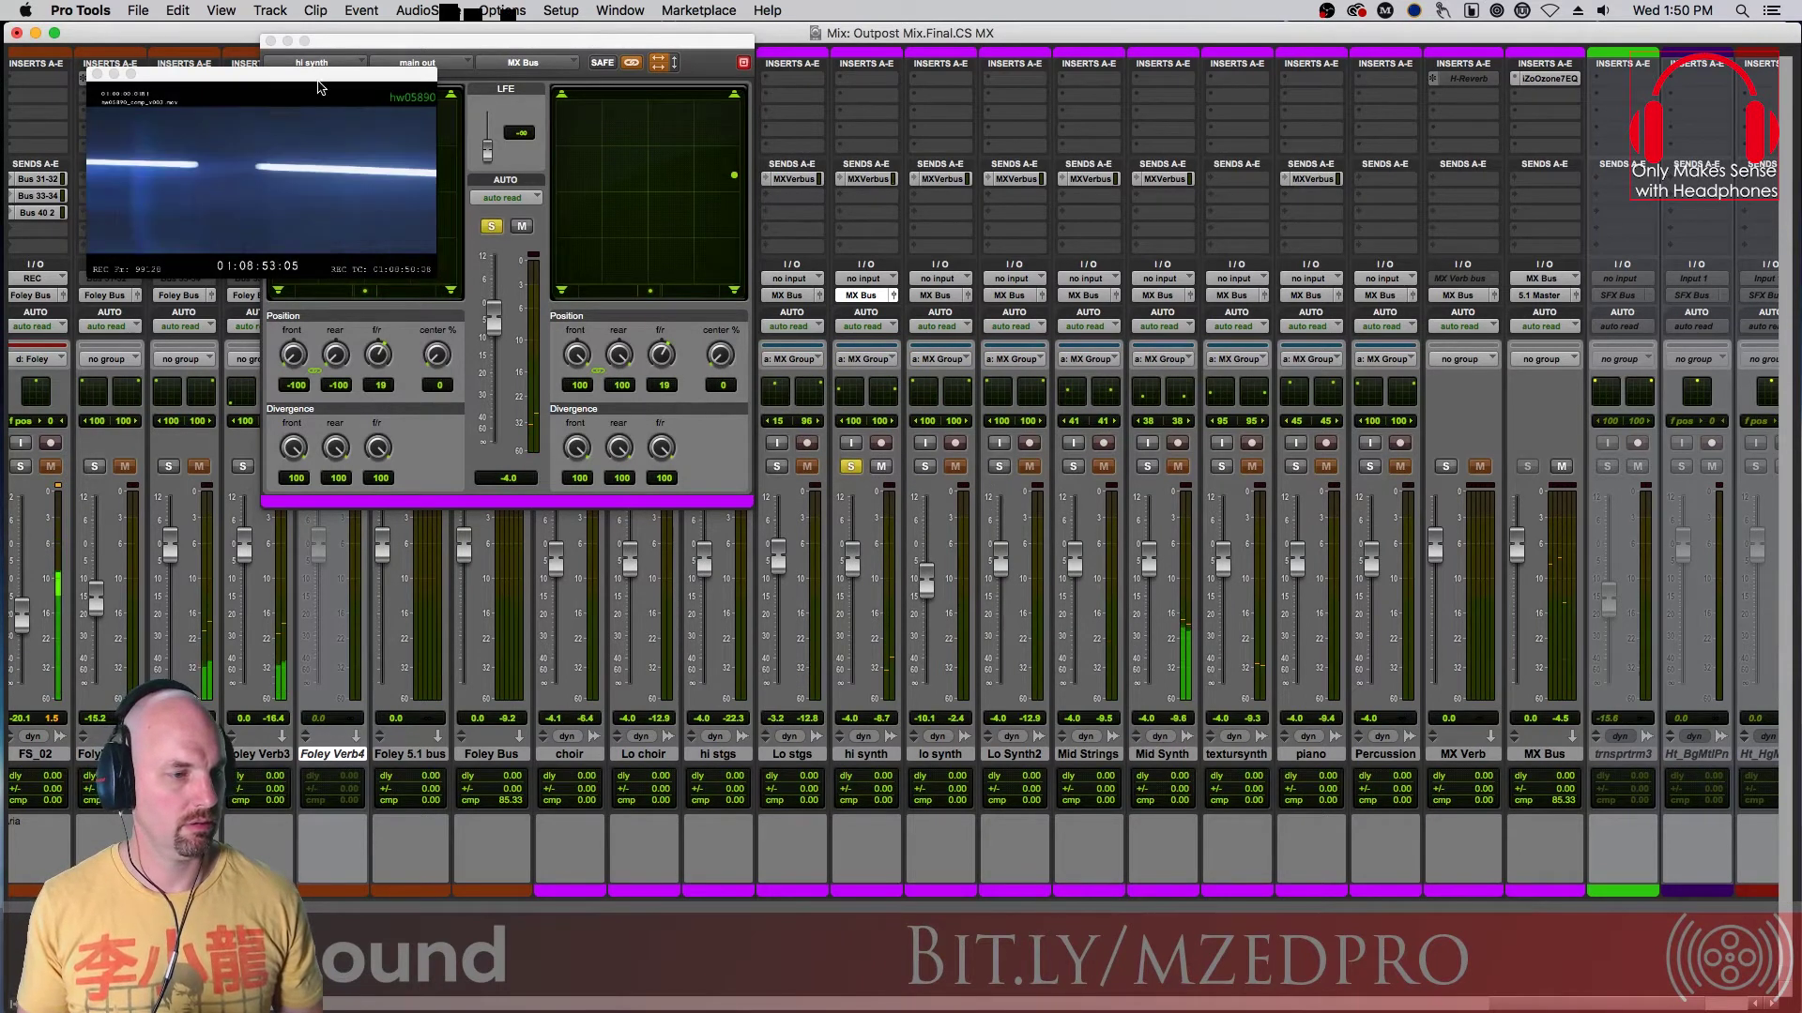
left_click_drag(320, 86, 30, 70)
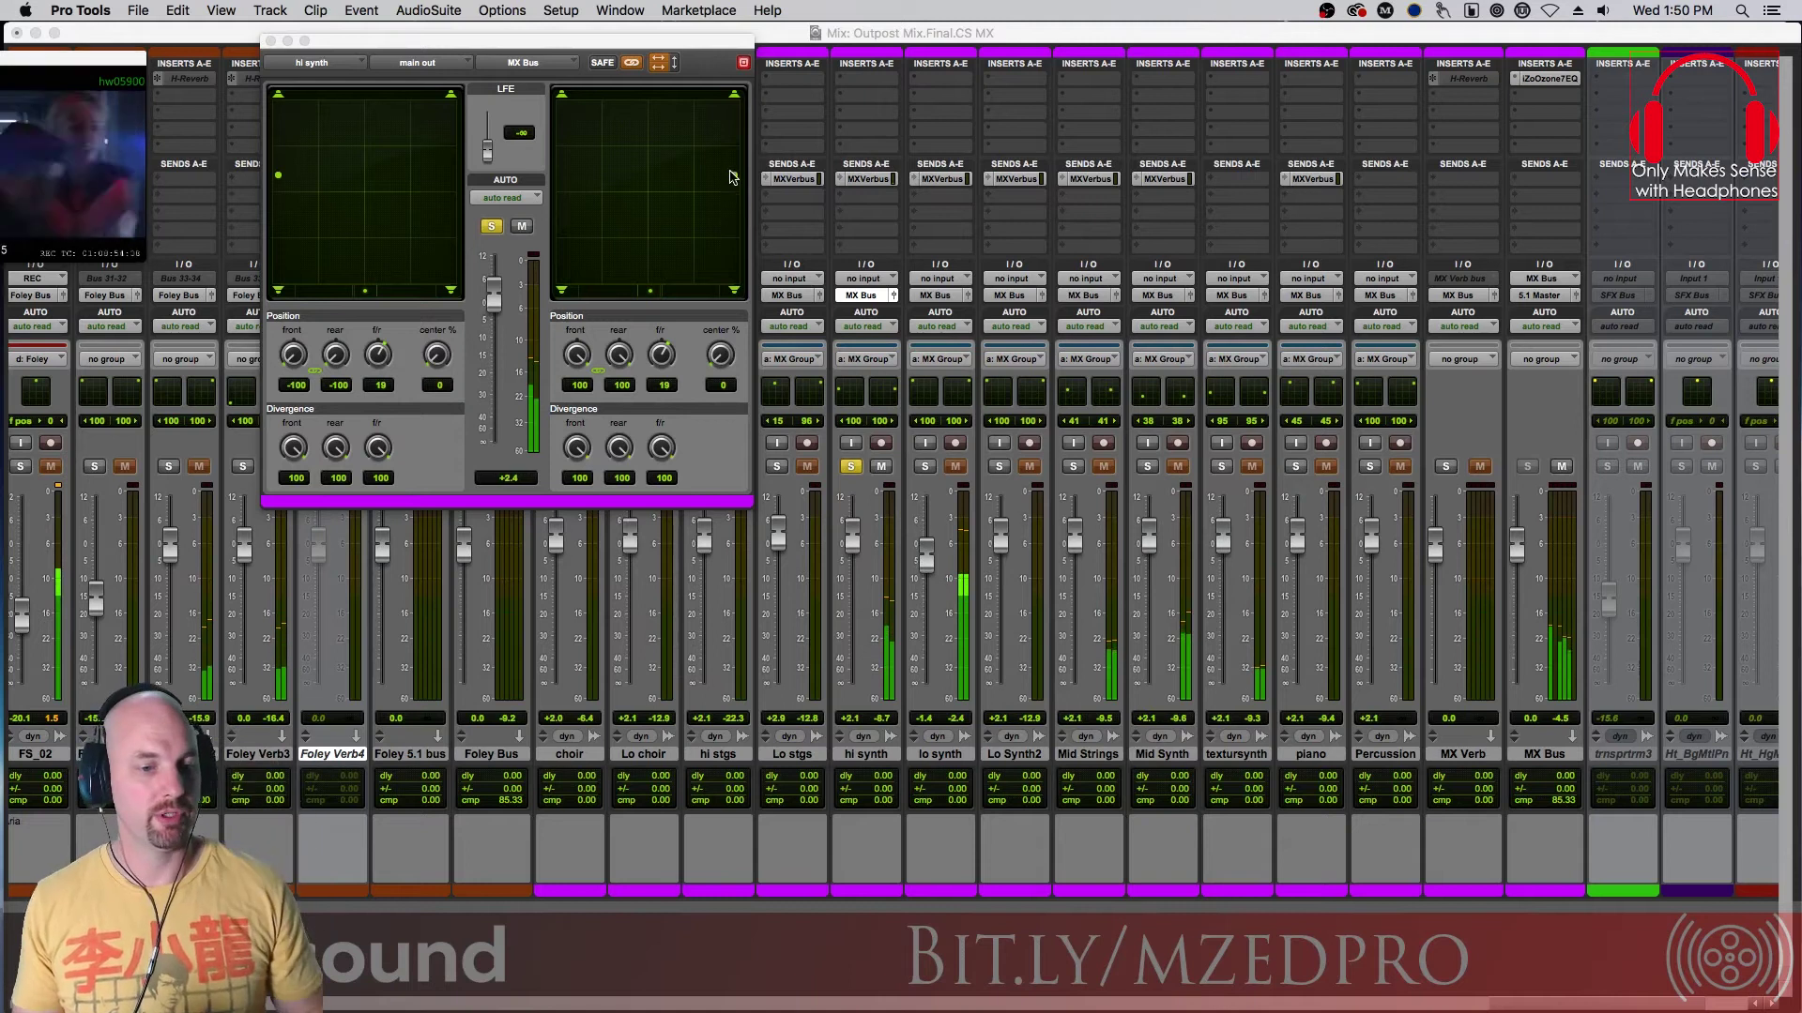
left_click(688, 118)
left_click(688, 118)
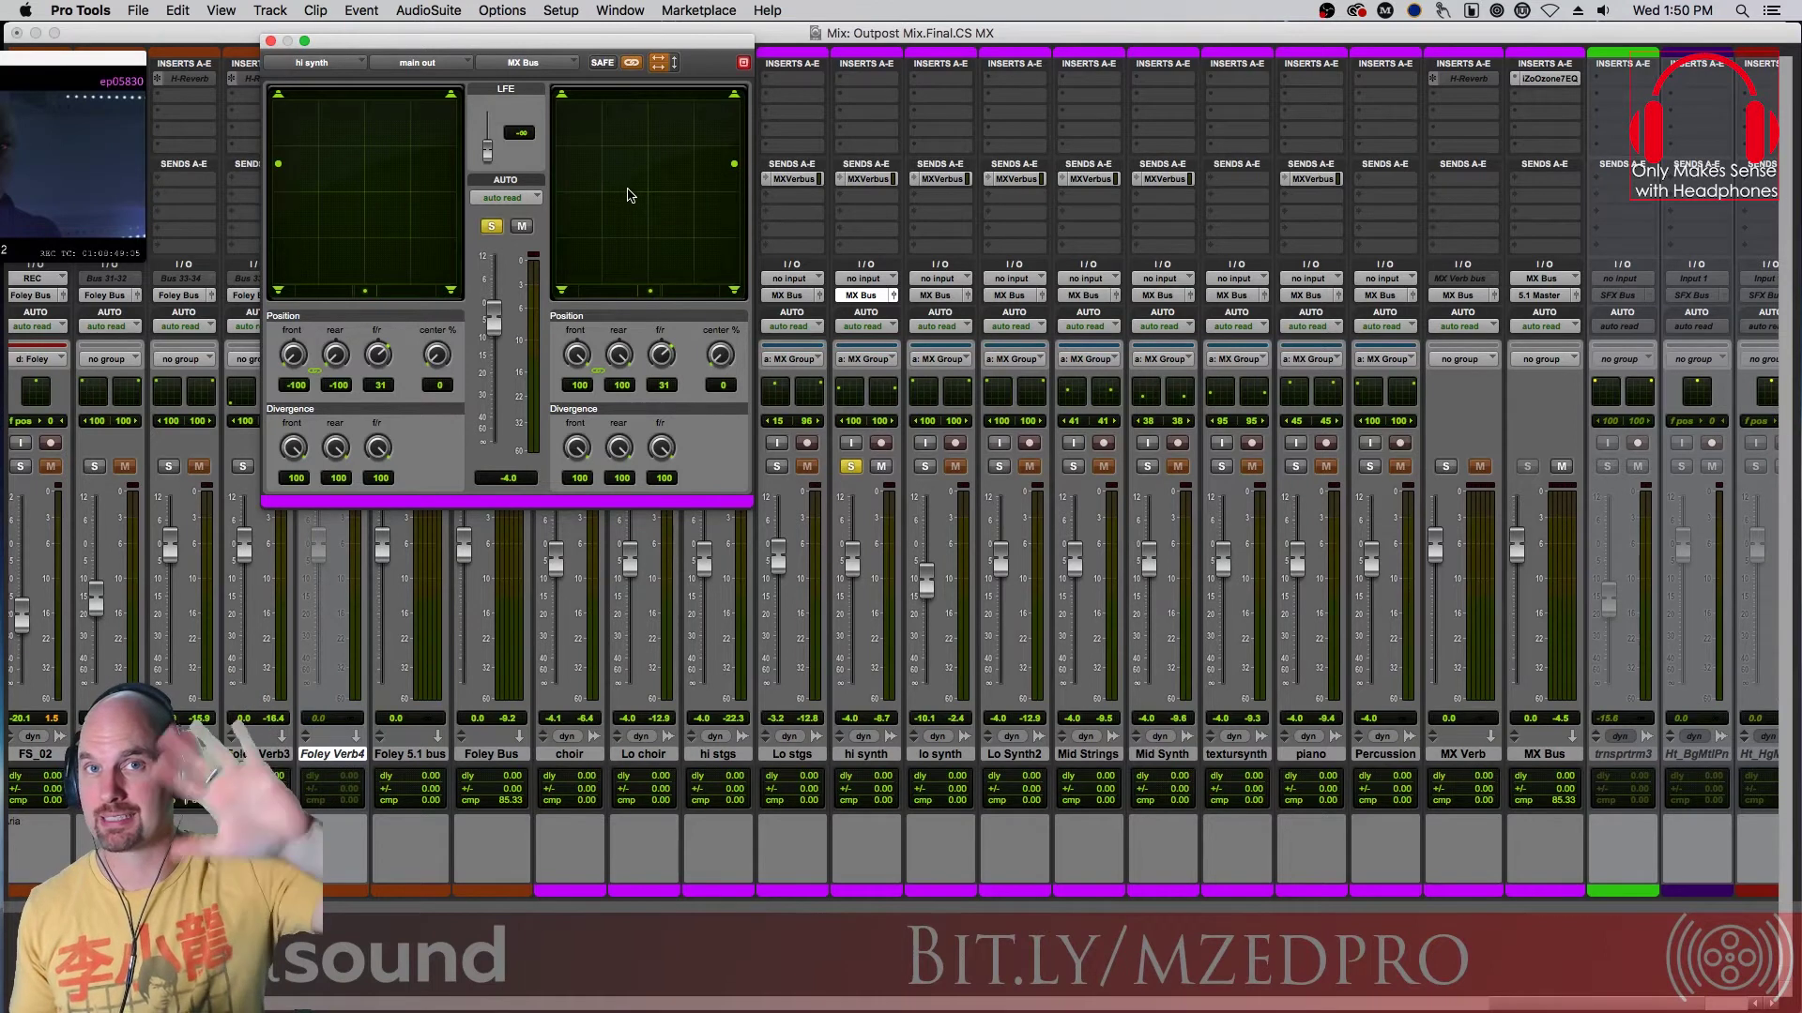
Swap the solo from hi synth to lo synth, pushing hi synth's pan further forward
left_click(850, 466)
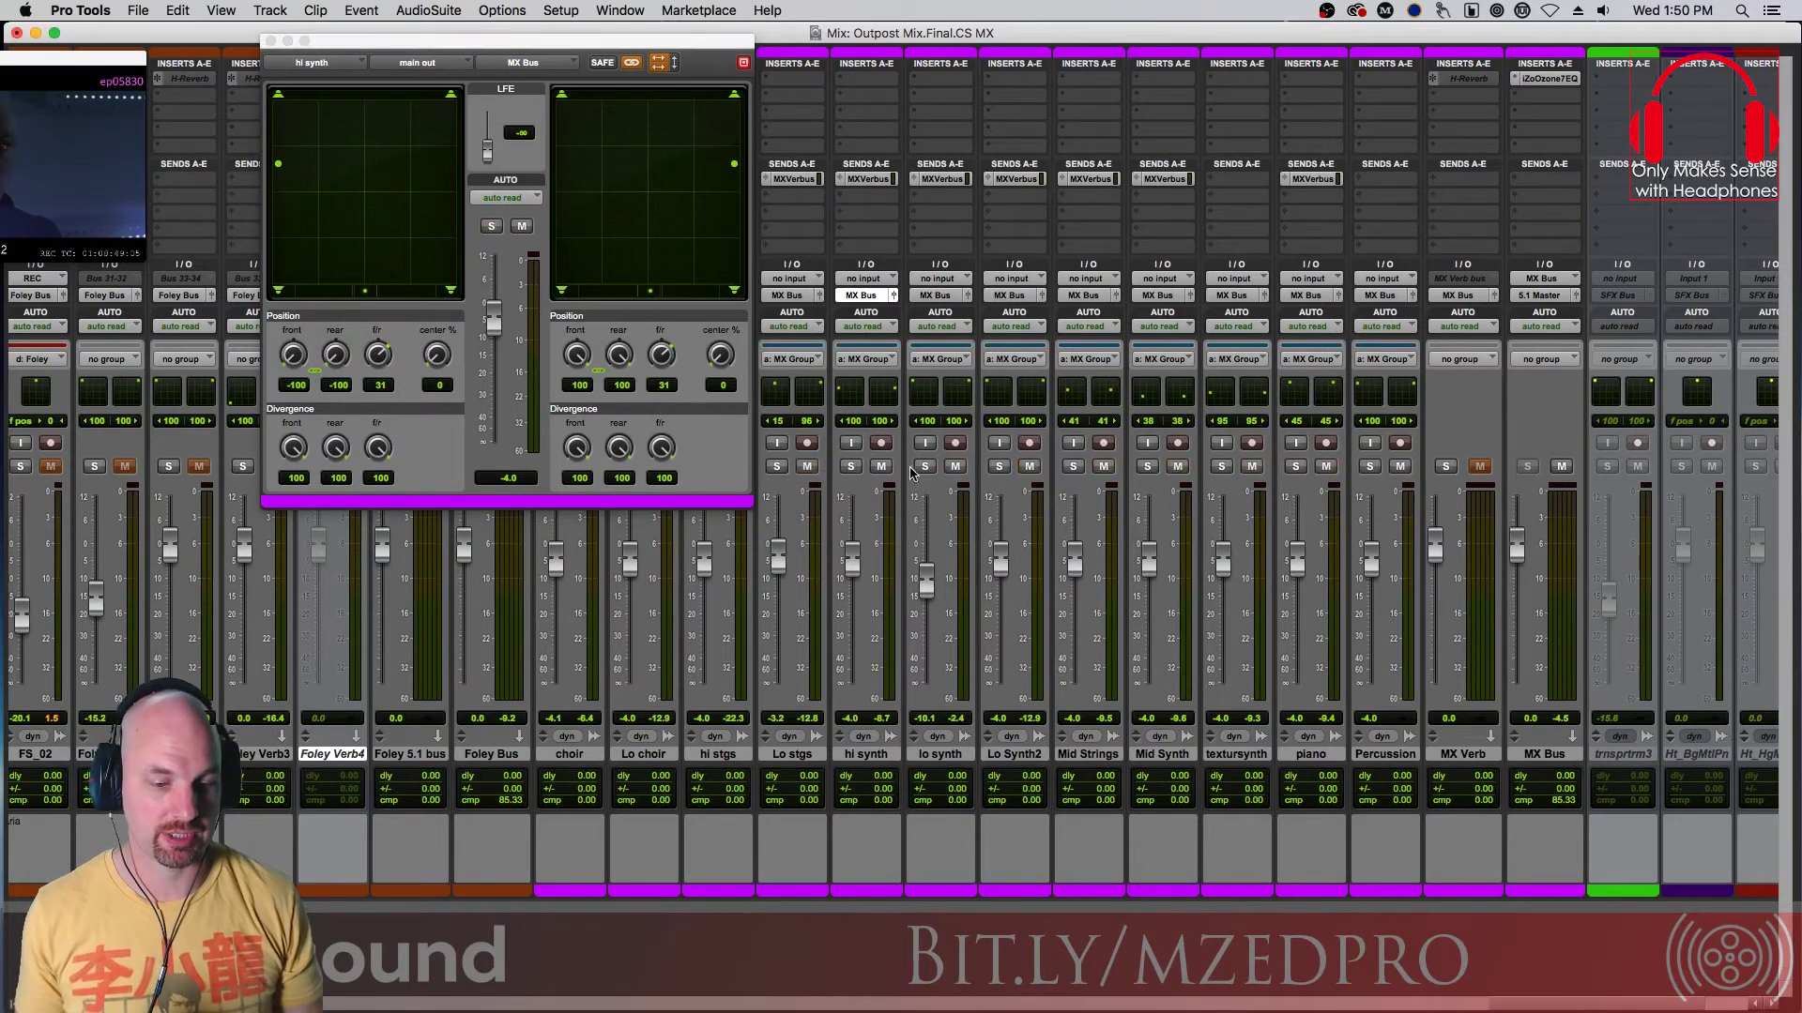
left_click(924, 467)
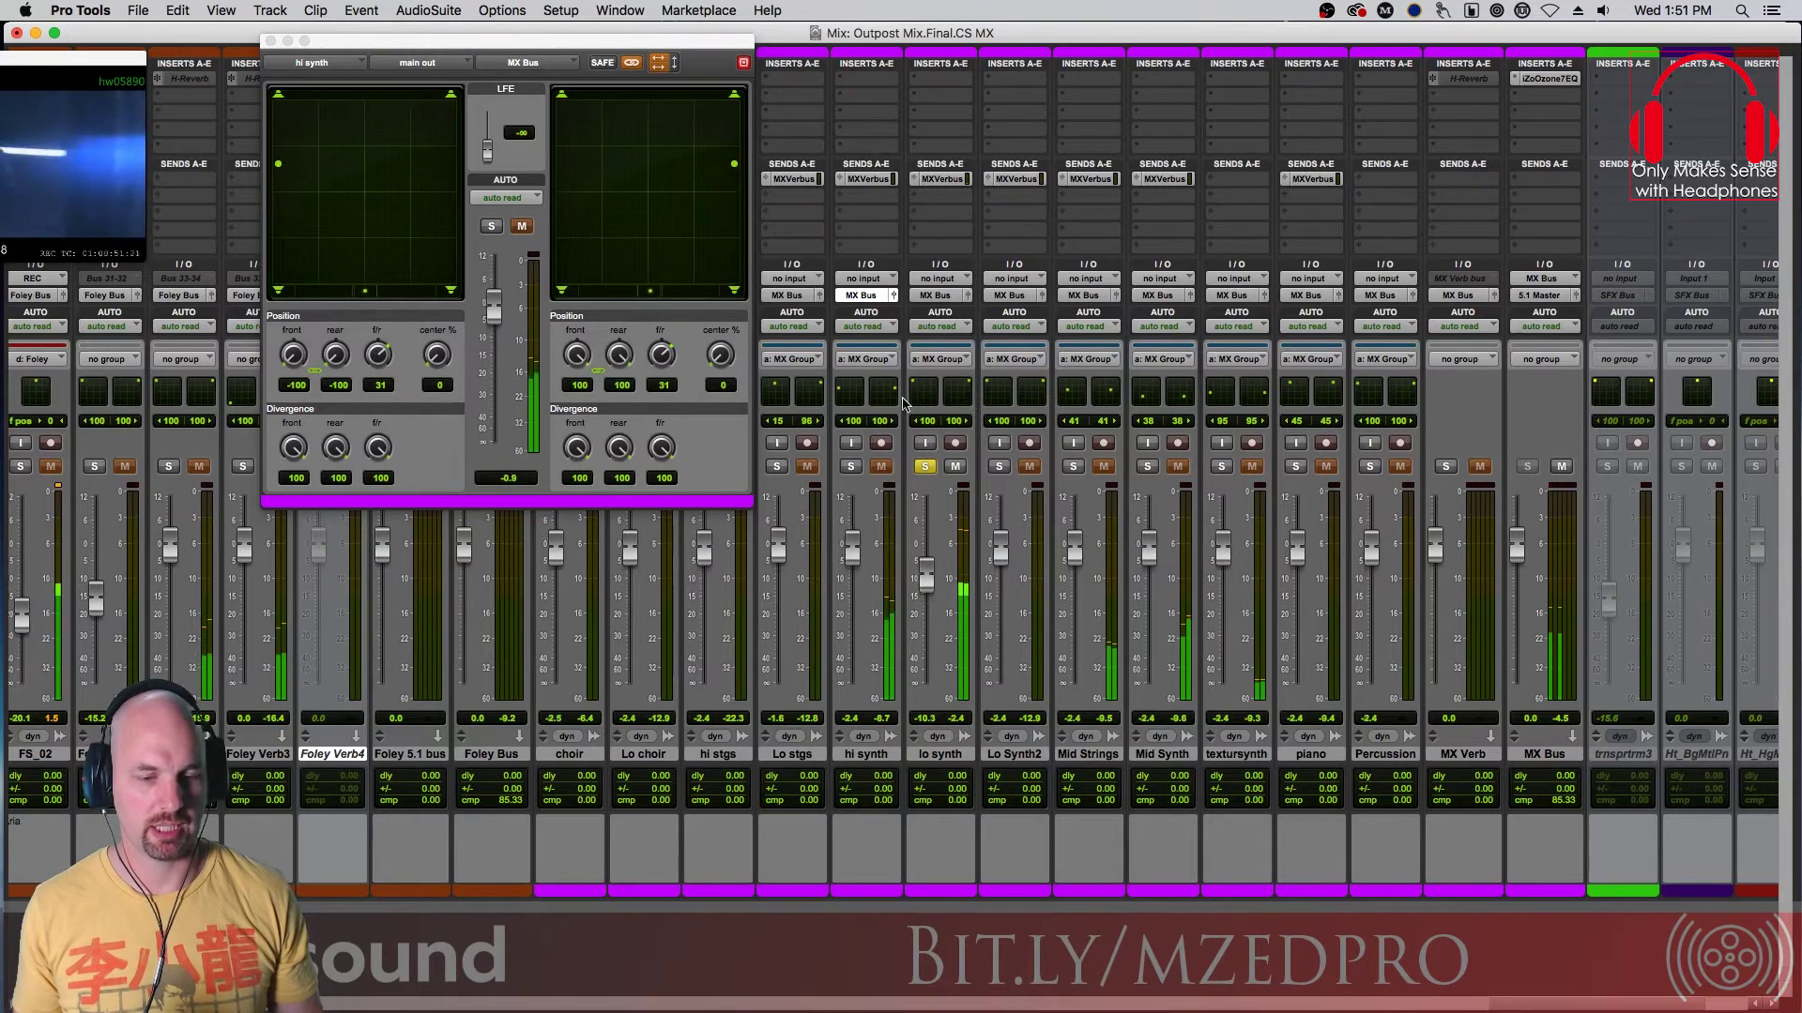
left_click_drag(735, 169, 734, 105)
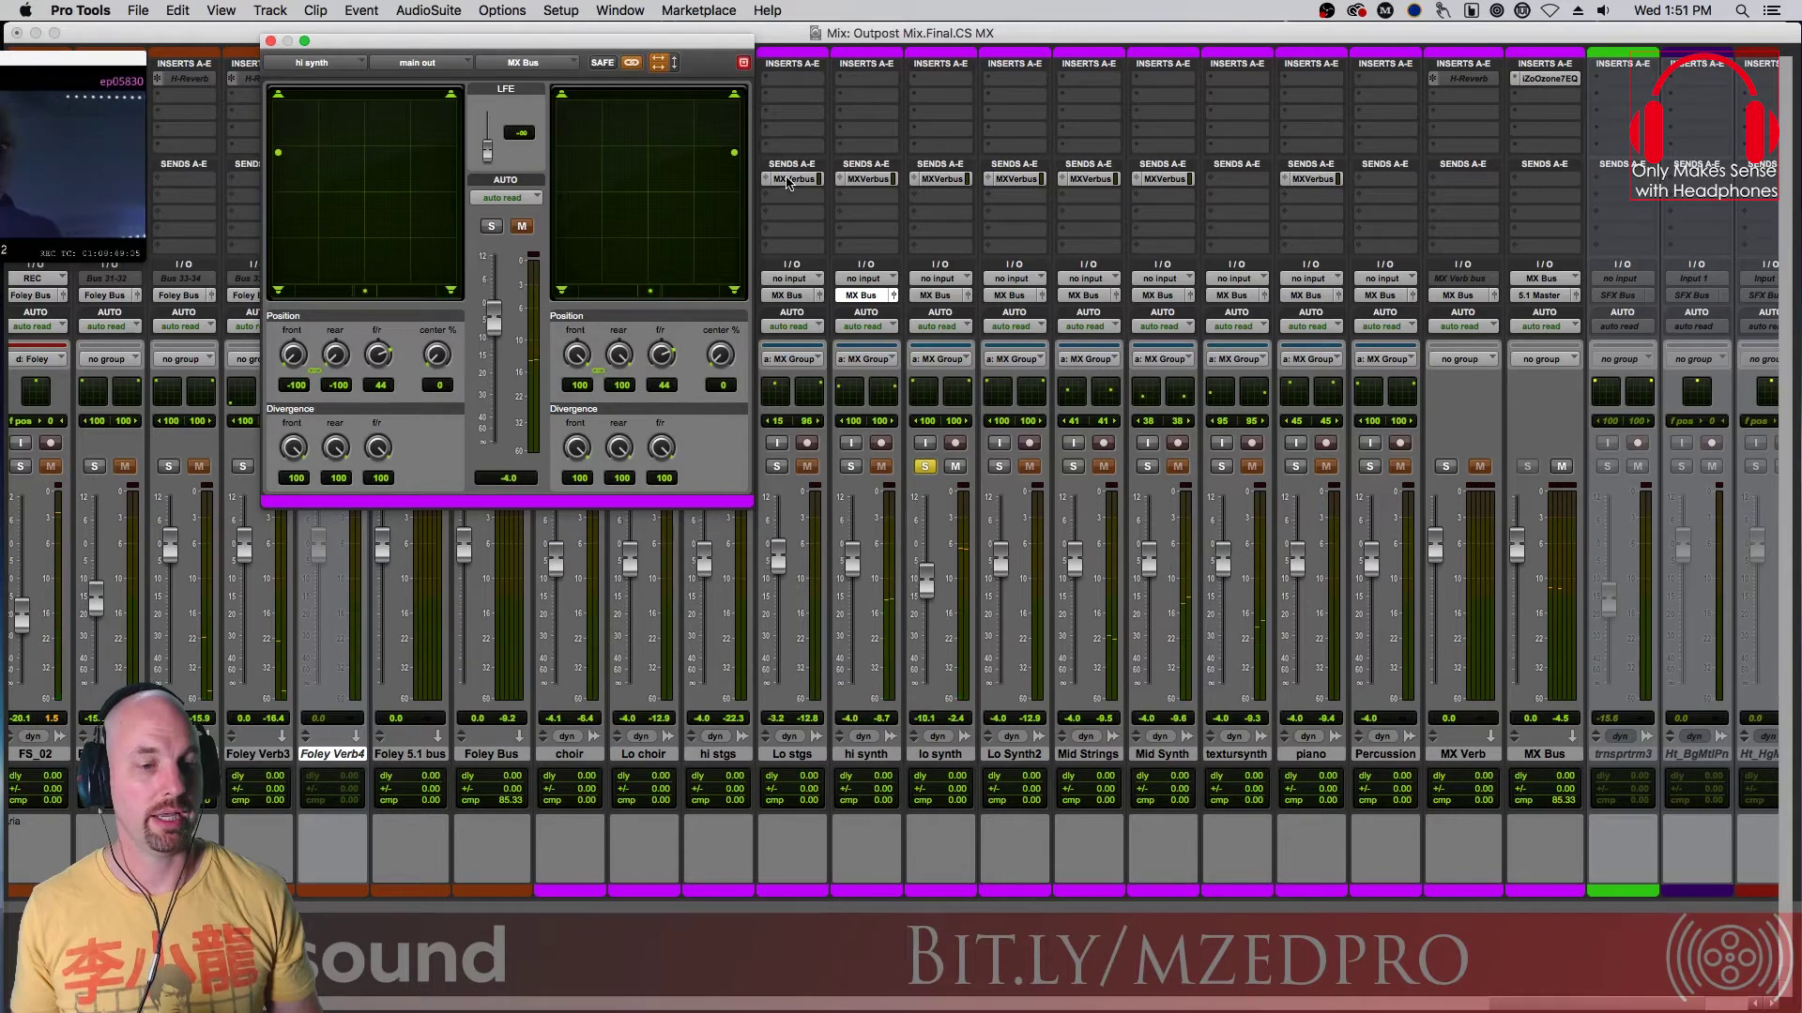
left_click(968, 295)
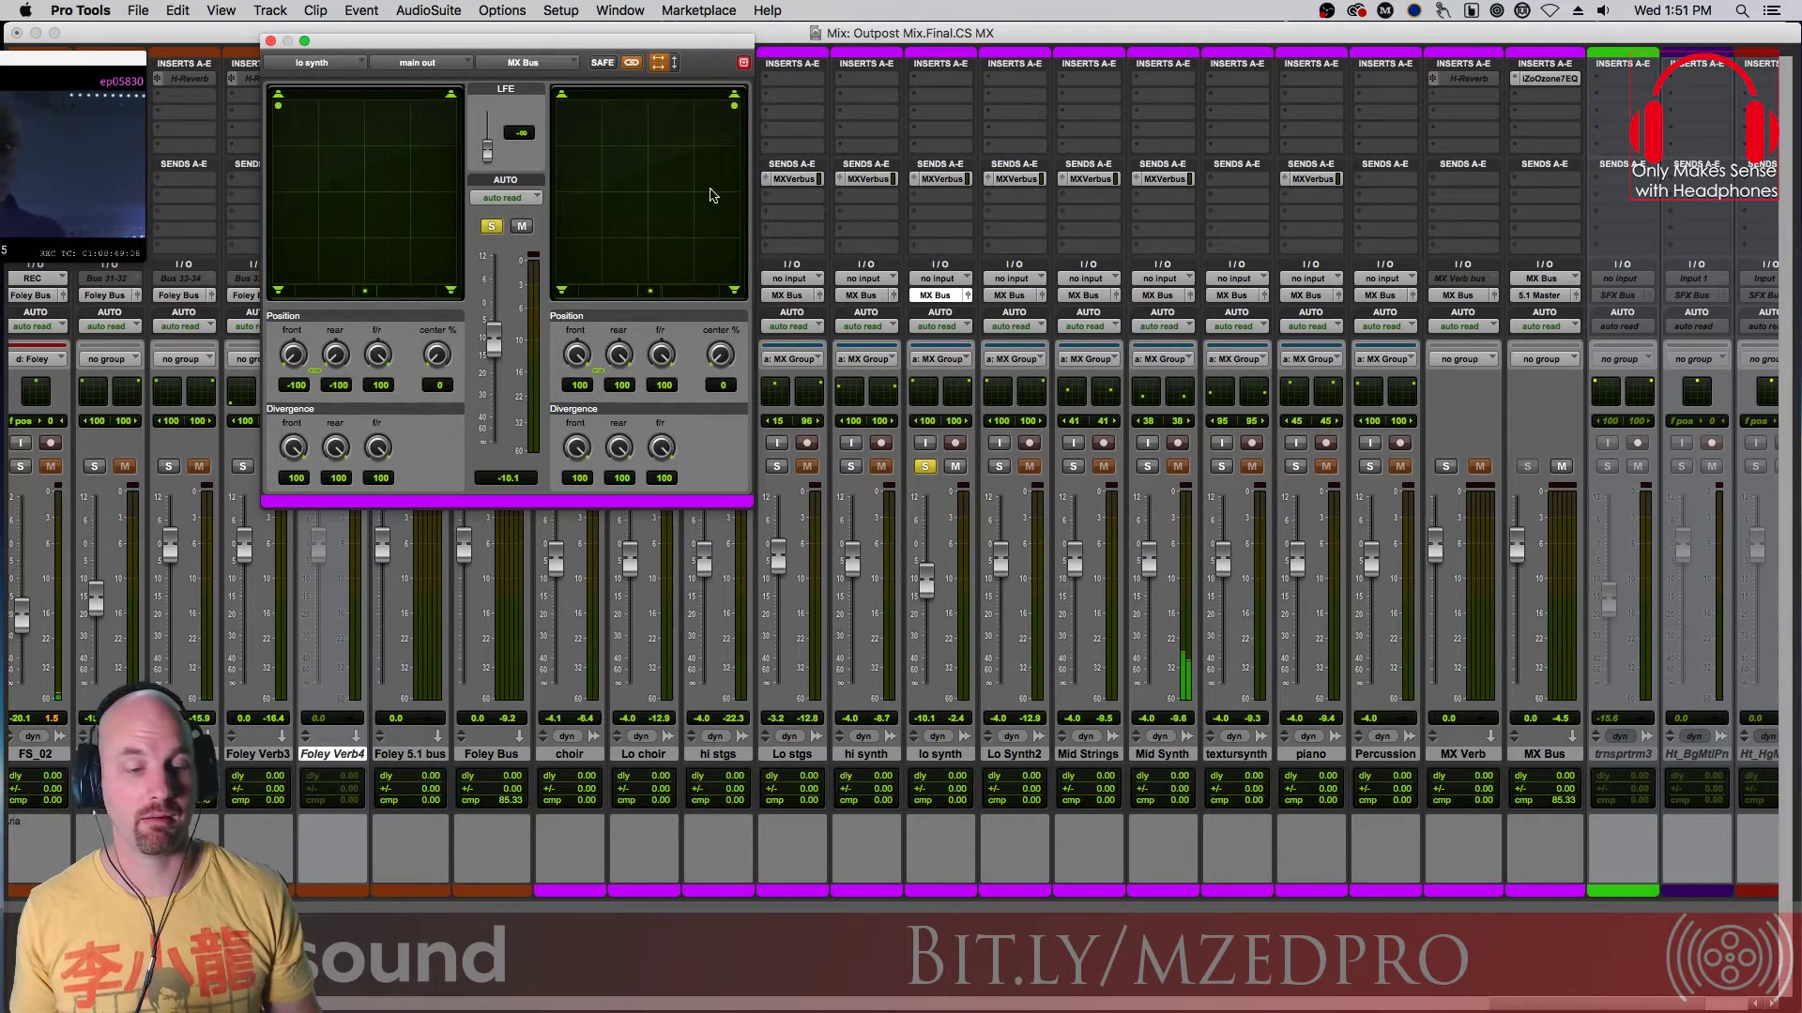
Adjust lo synth's front-to-rear pan, then solo Mid Strings and show its panner
left_click_drag(735, 107, 733, 278)
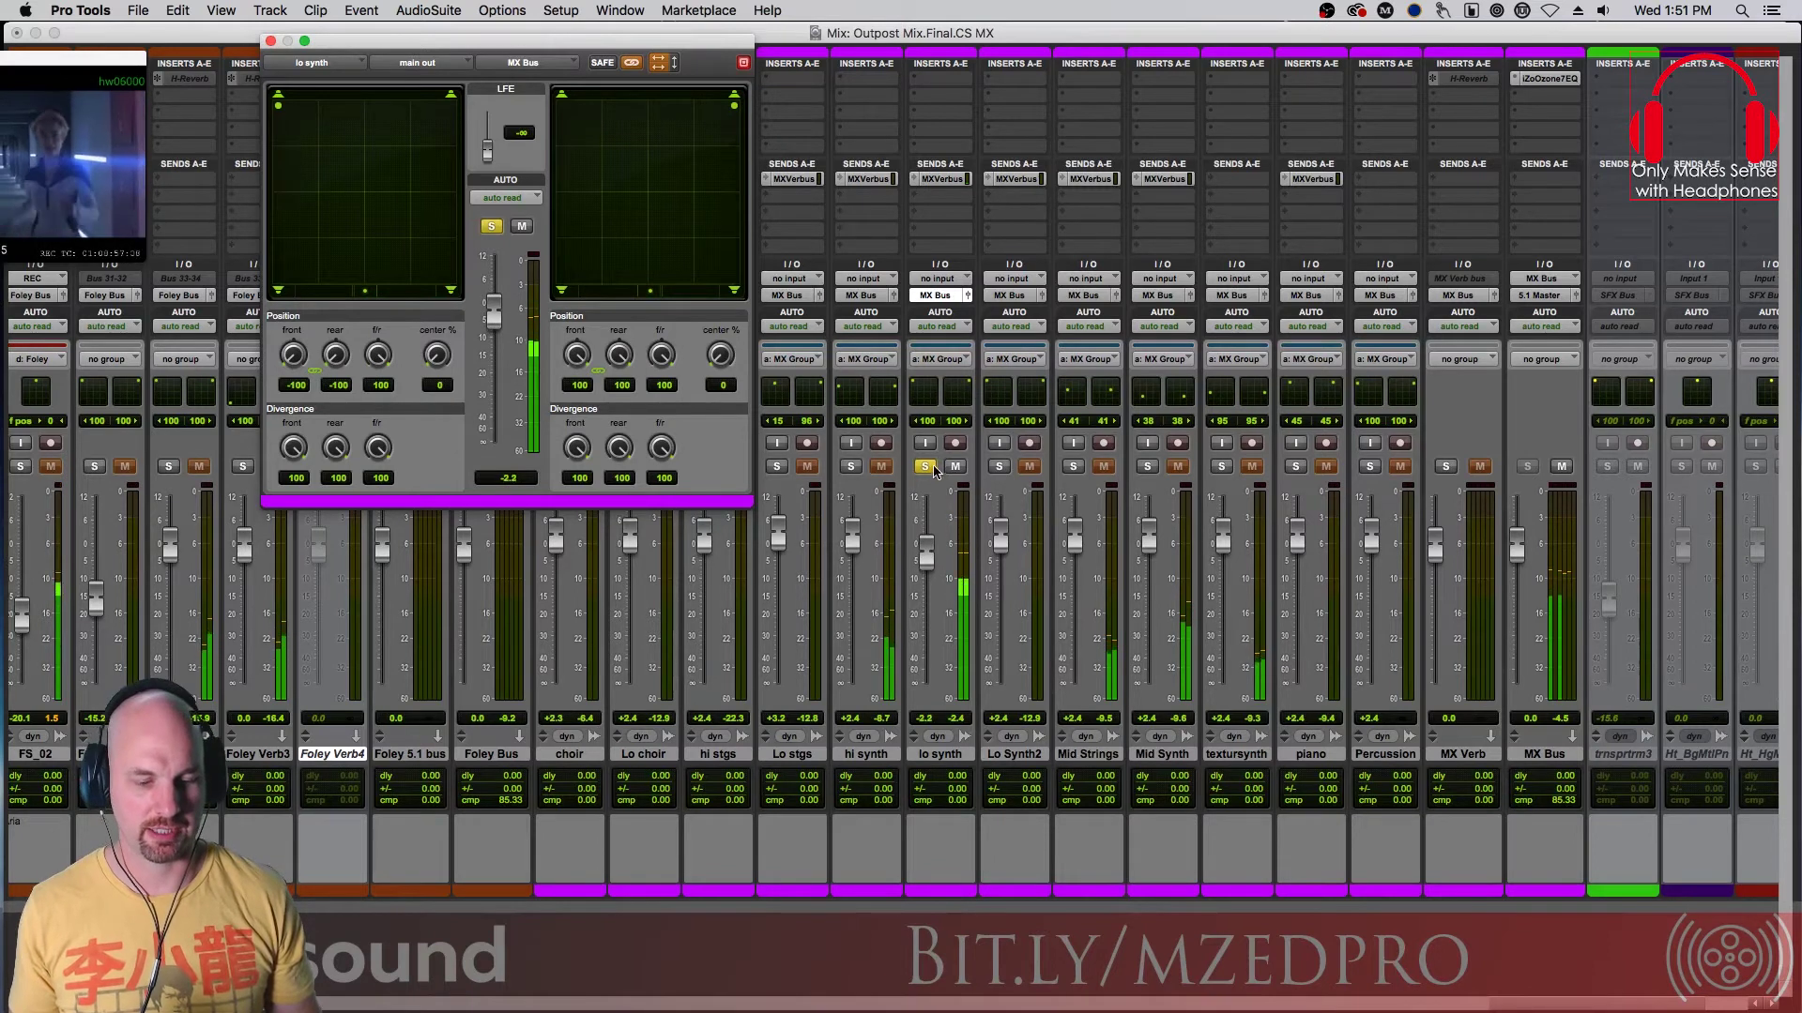
left_click(1072, 467)
left_click(927, 466)
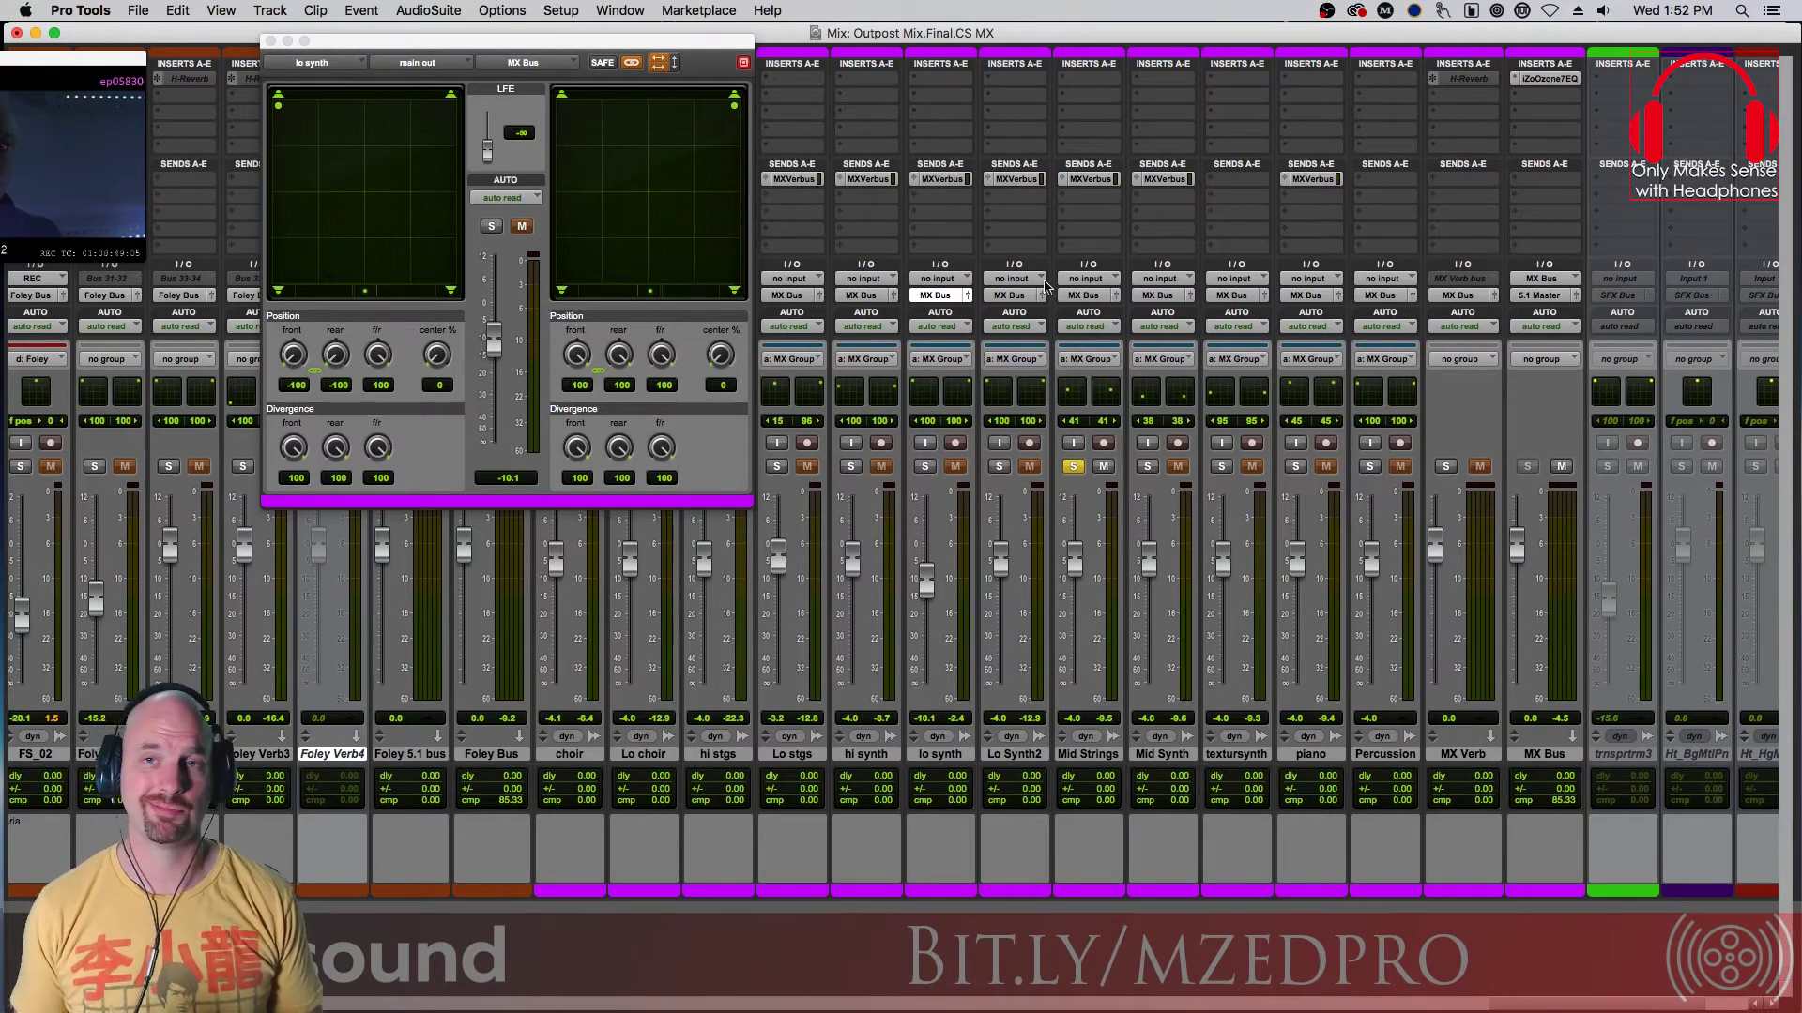
left_click(1115, 296)
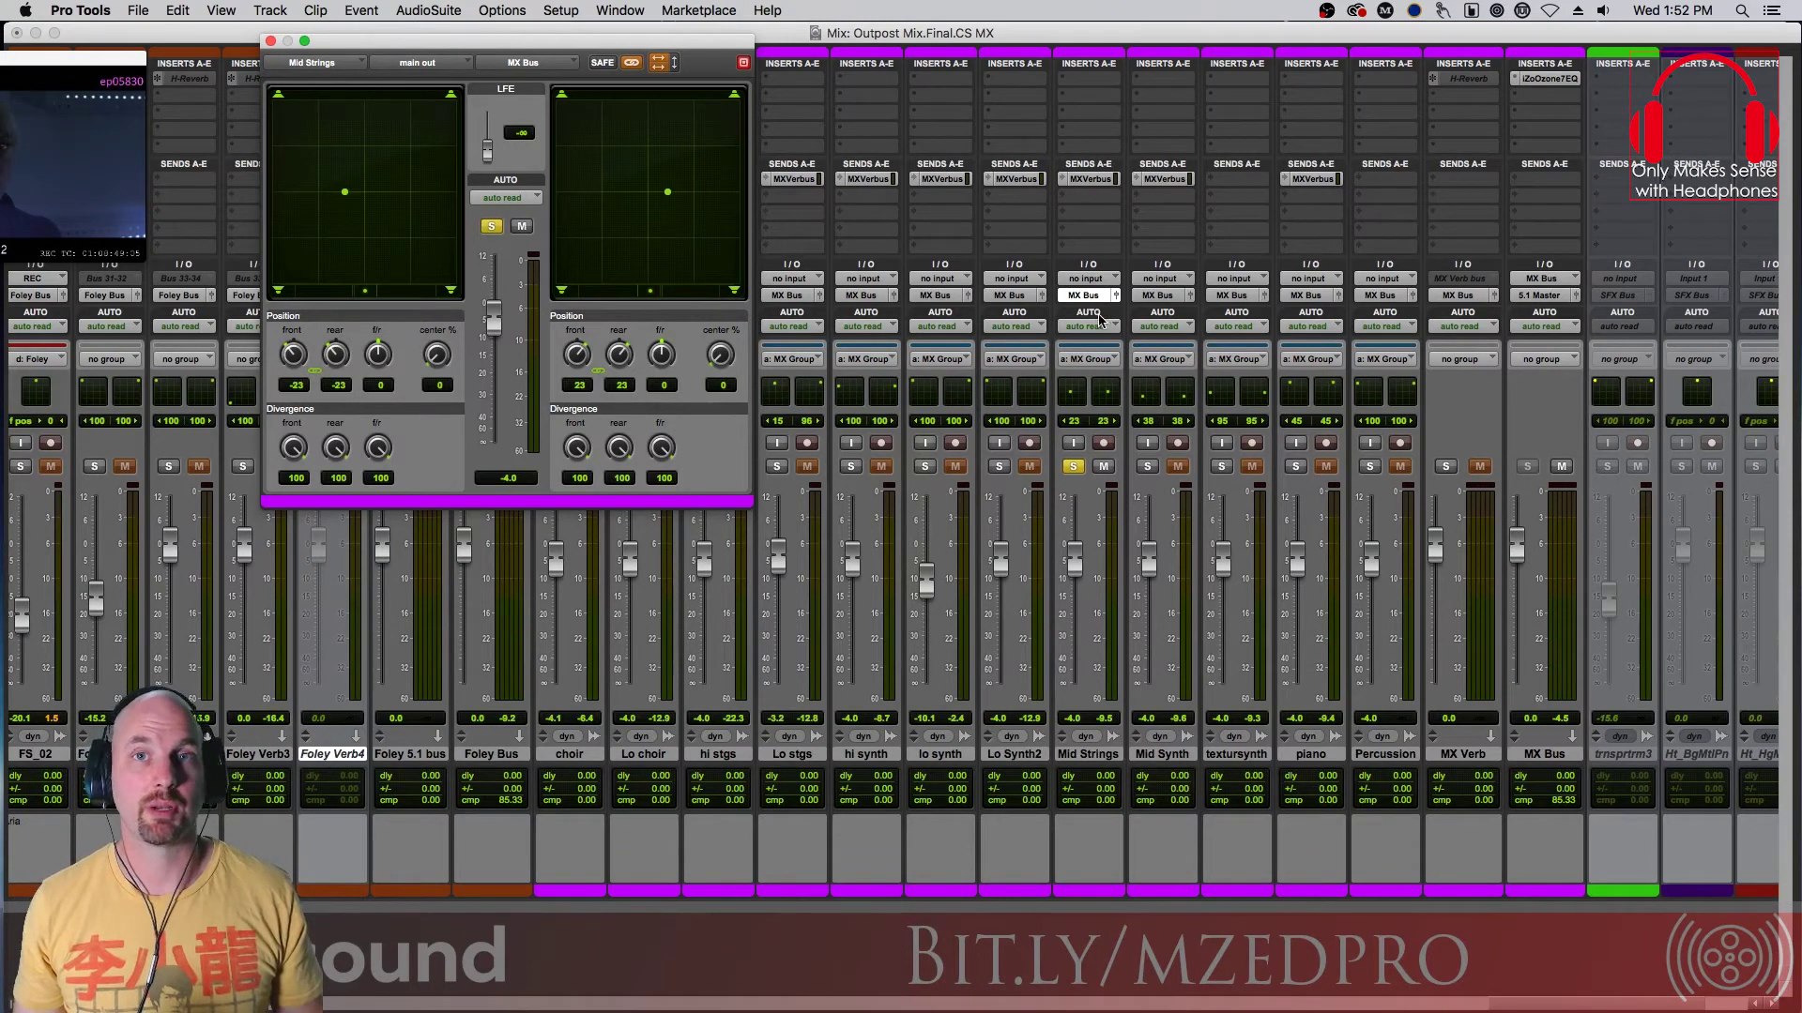
Swap the solo from Mid Strings to Mid Synth and show its surround panner
left_click(1074, 468)
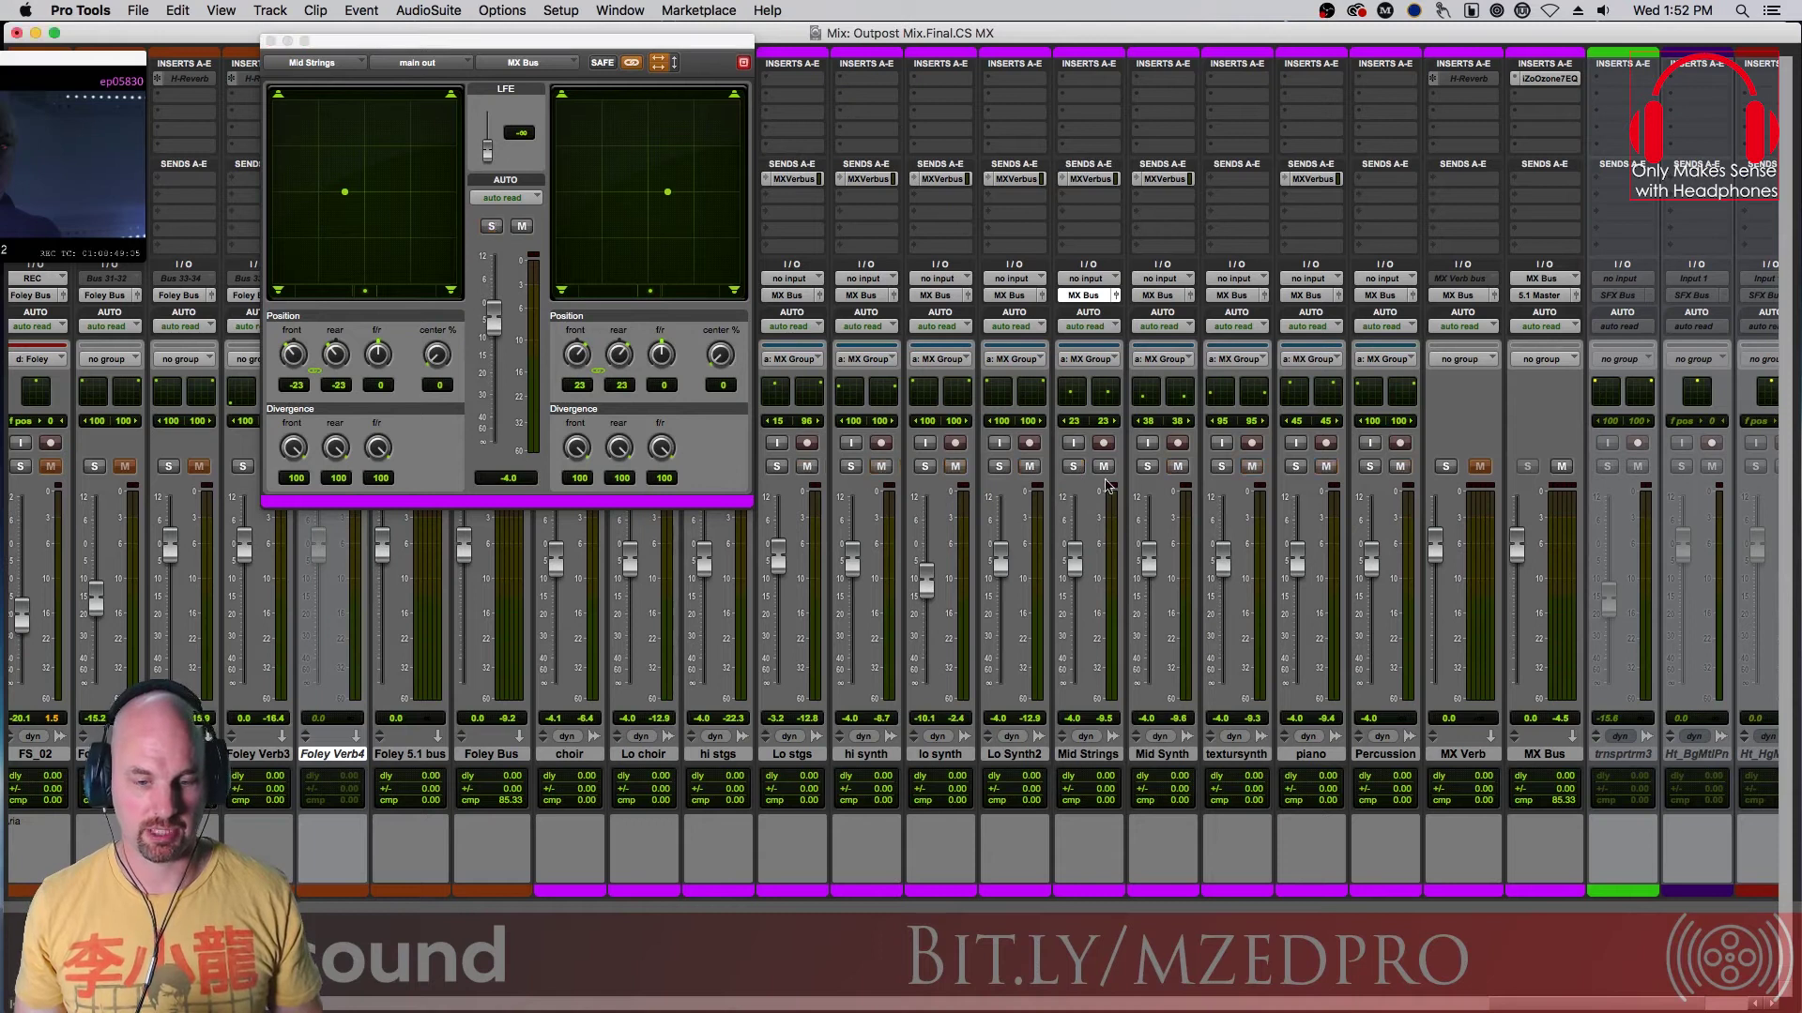
left_click(1148, 467)
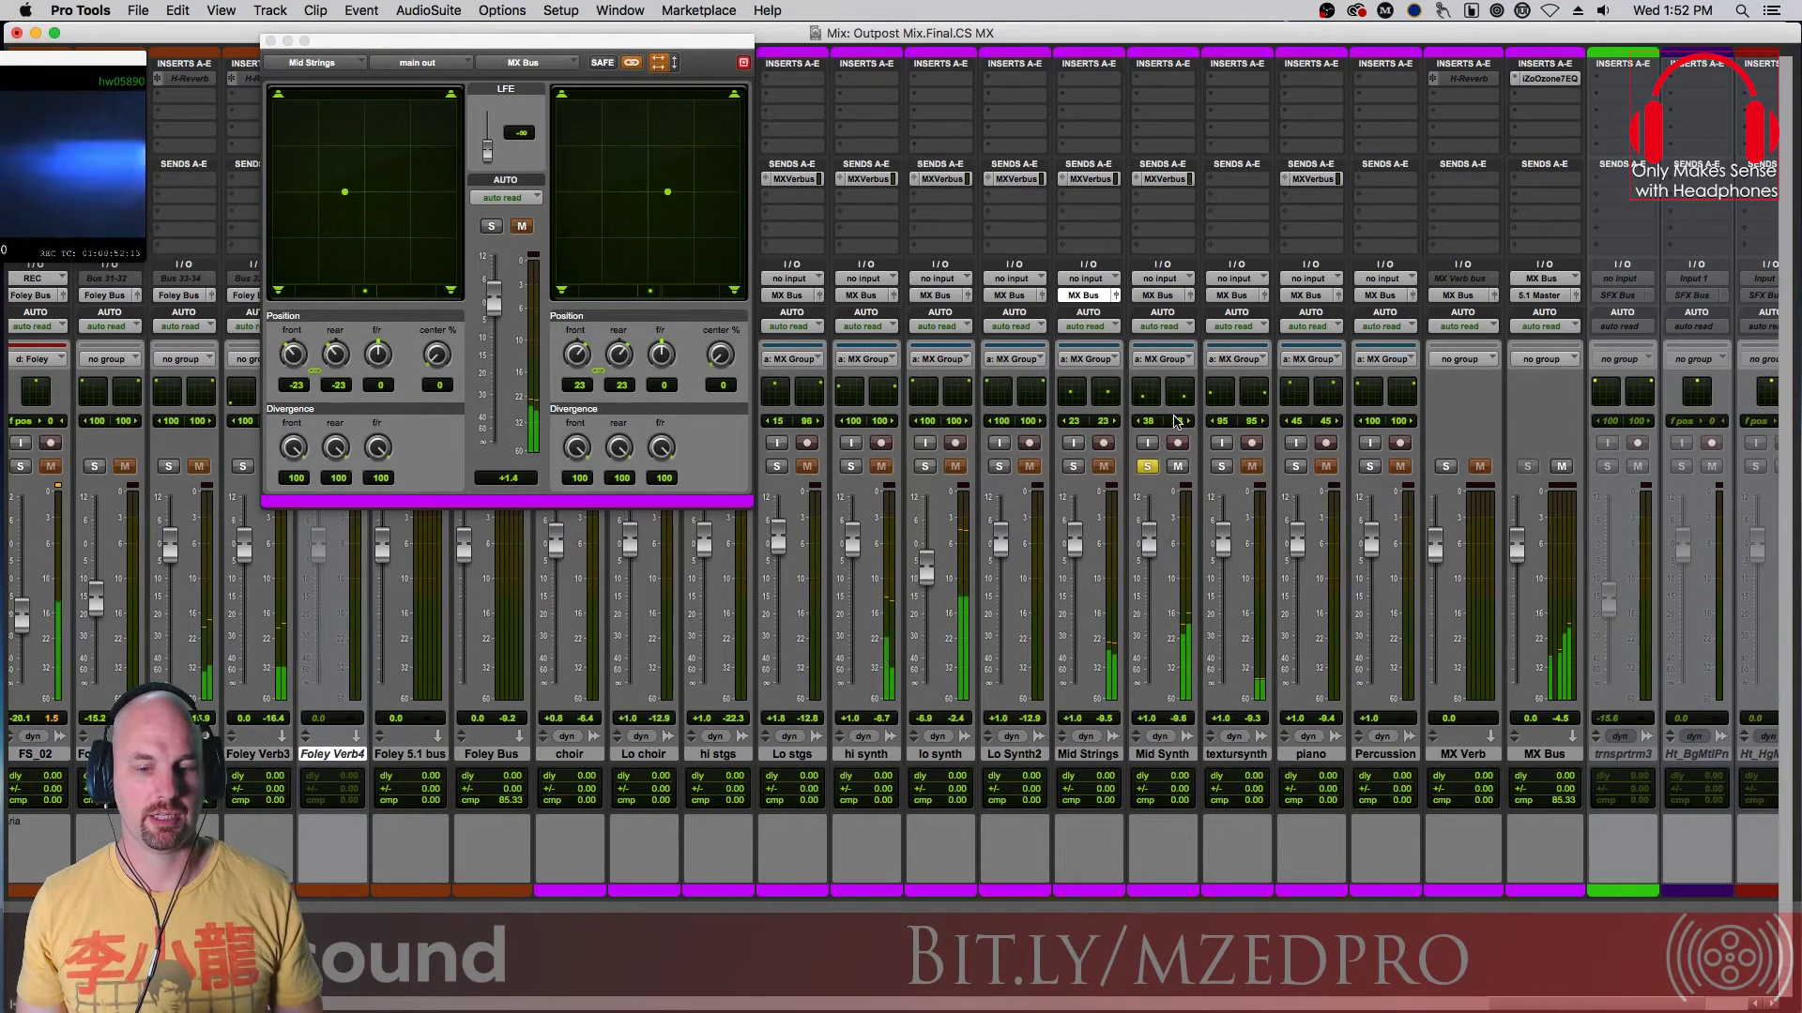
left_click(1190, 296)
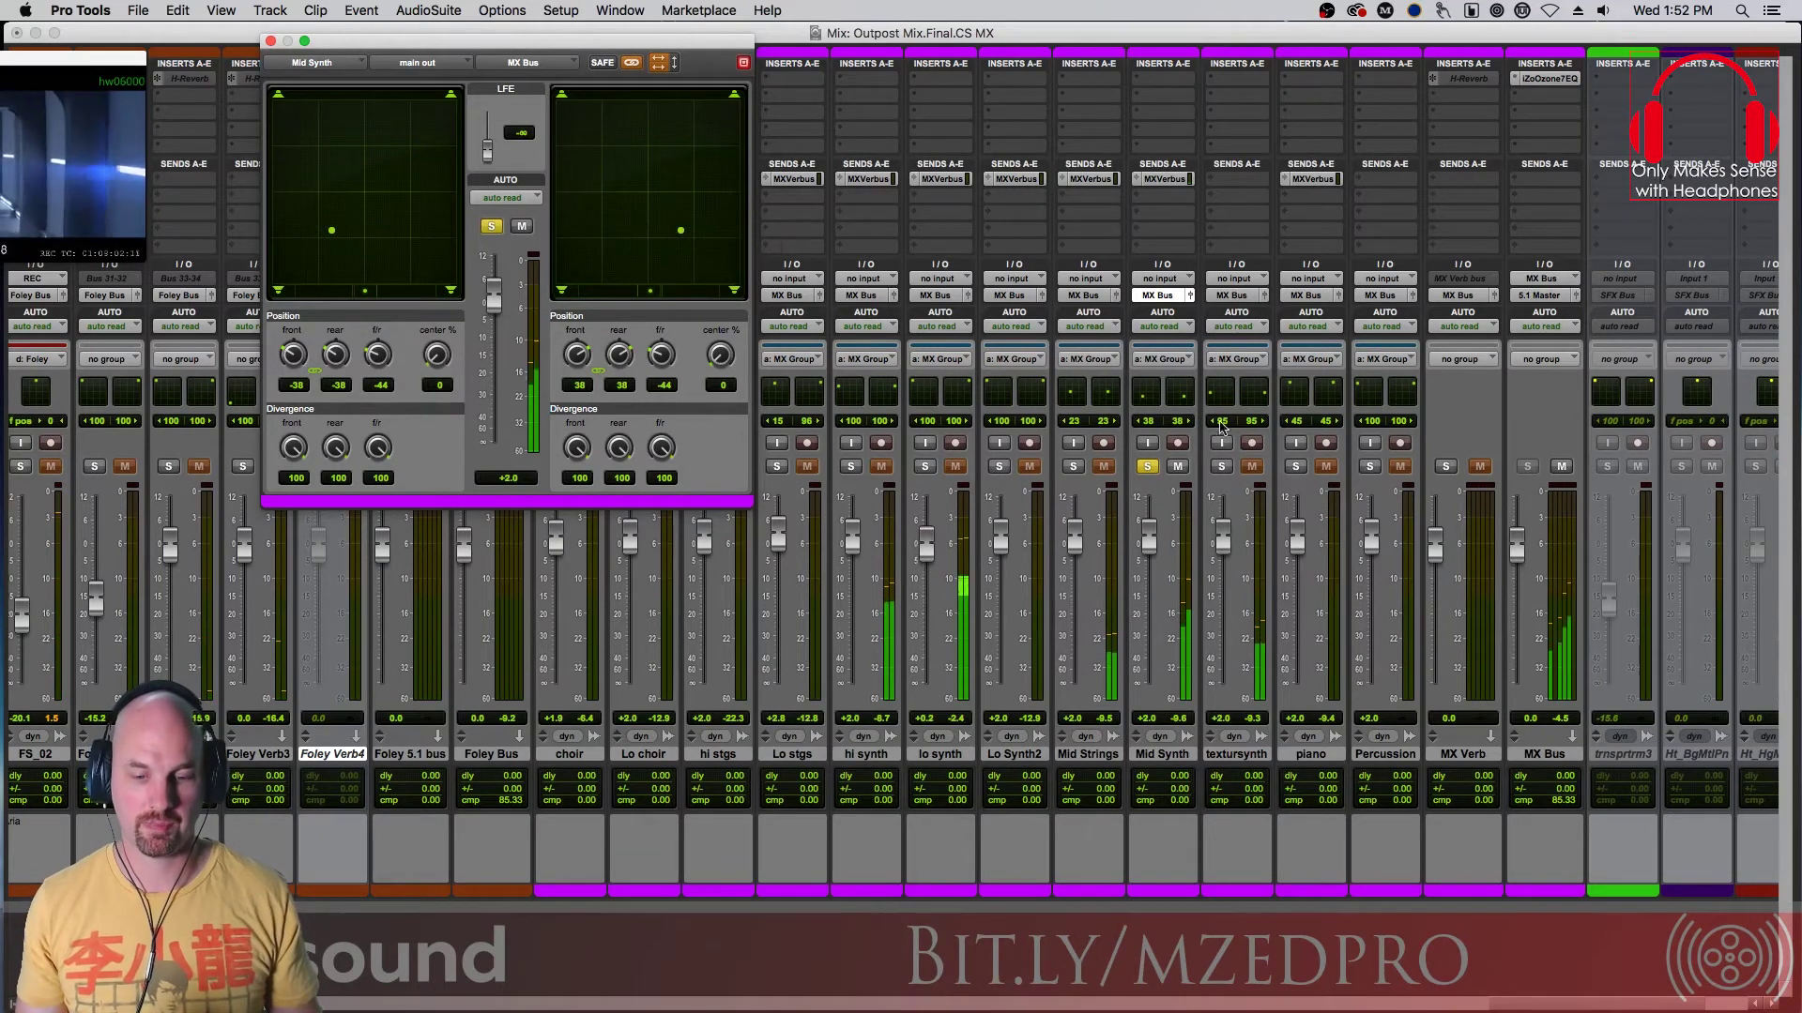
Audition texturesynth solo, then unsolo it and move the panner over the right-hand strips
left_click(1221, 466)
left_click(1146, 467)
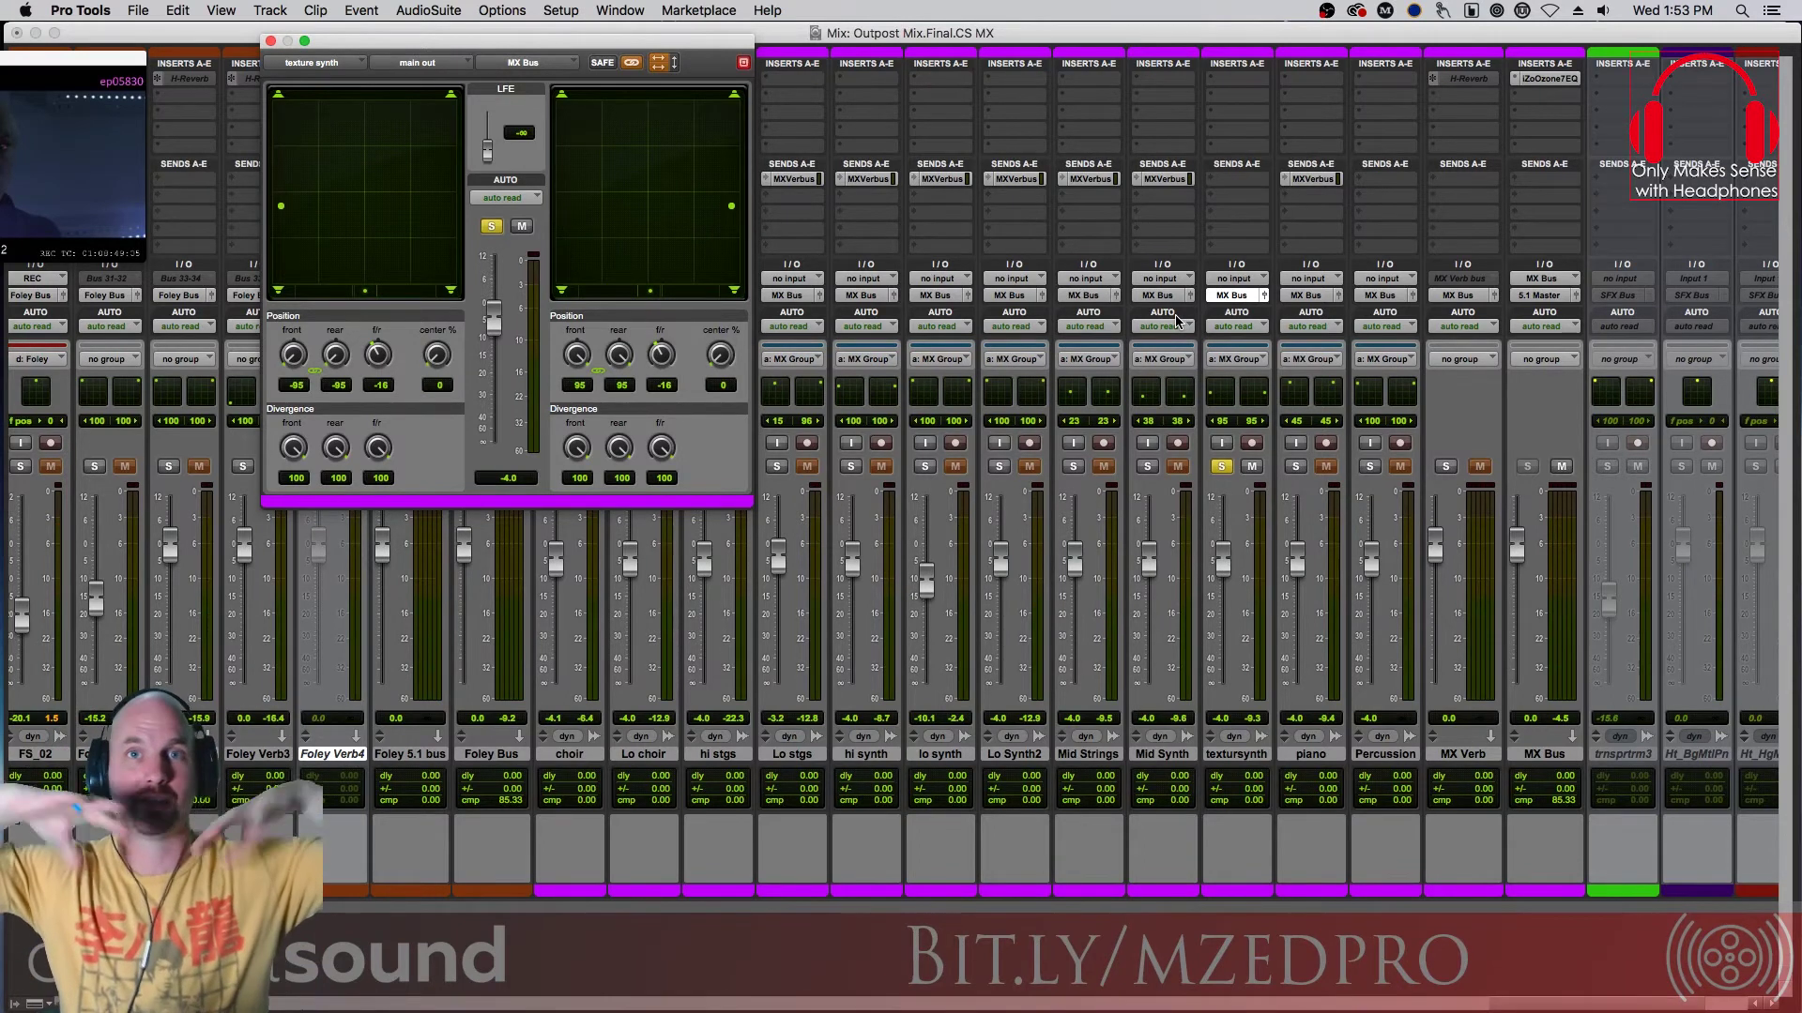
left_click(1221, 466)
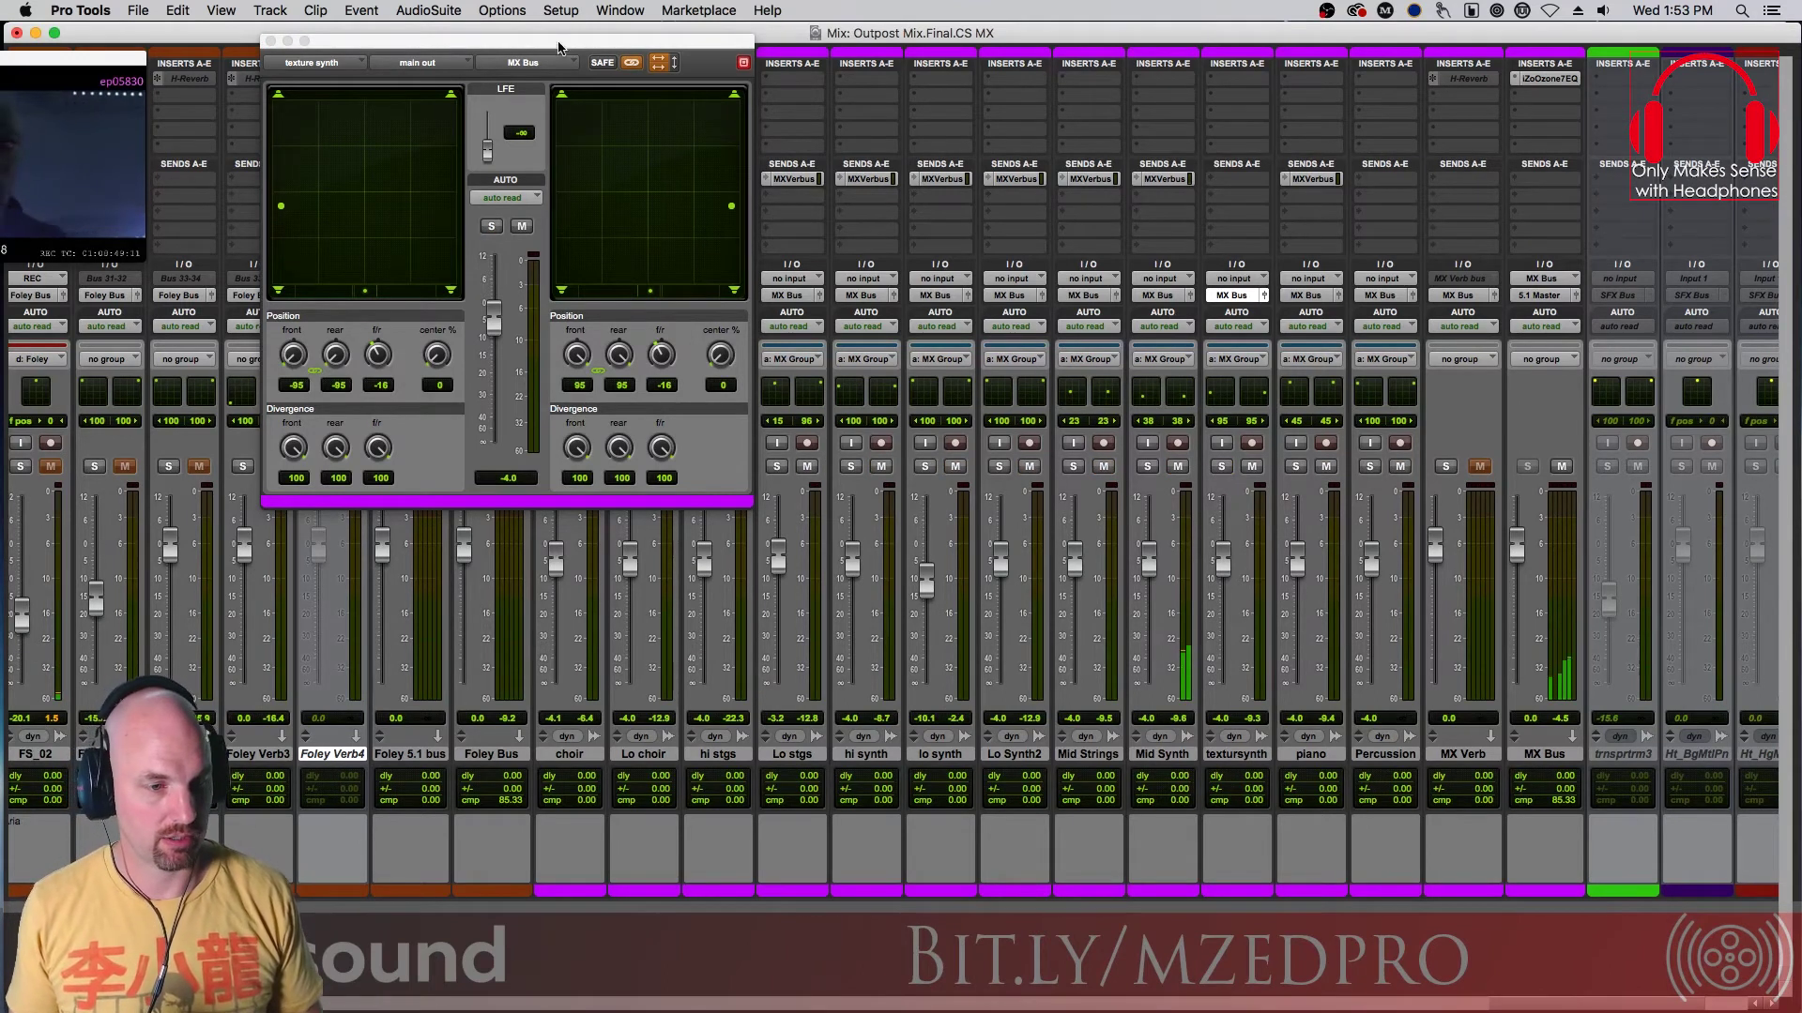
left_click_drag(514, 40, 1331, 28)
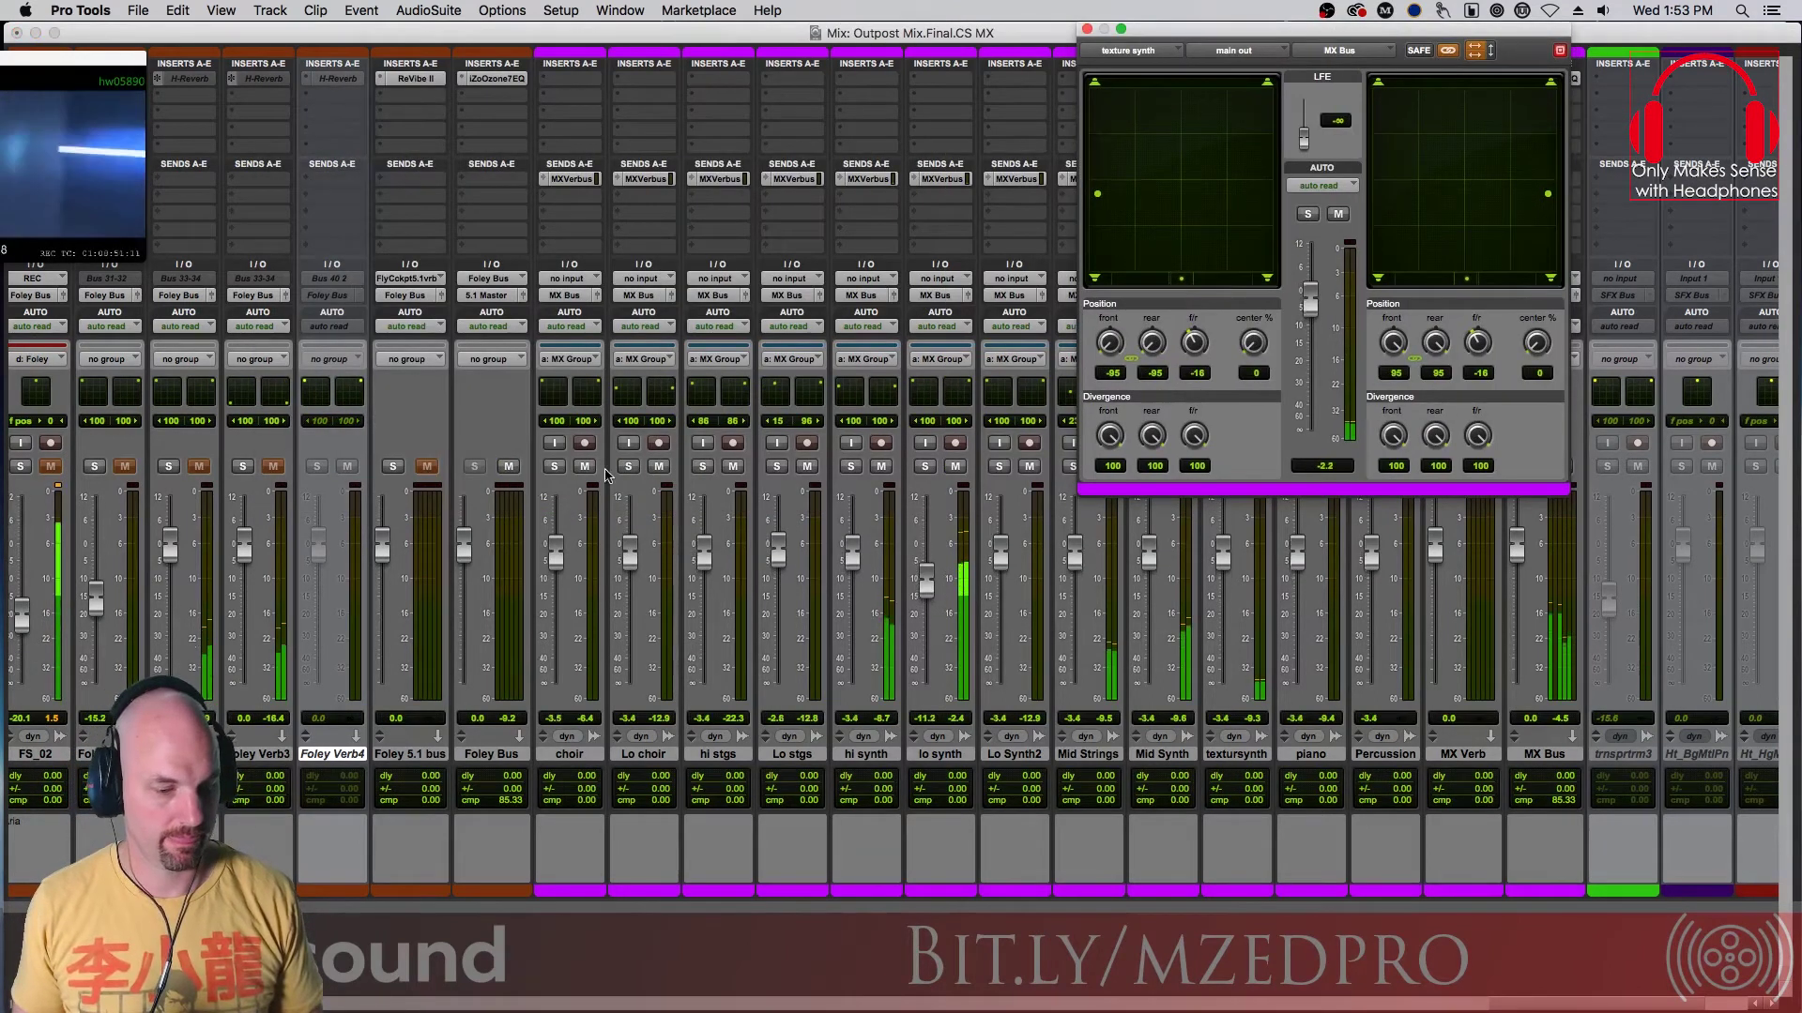
Solo the hi synth and lo synth, show the hi synth surround panner, then clear both solos
left_click(850, 466)
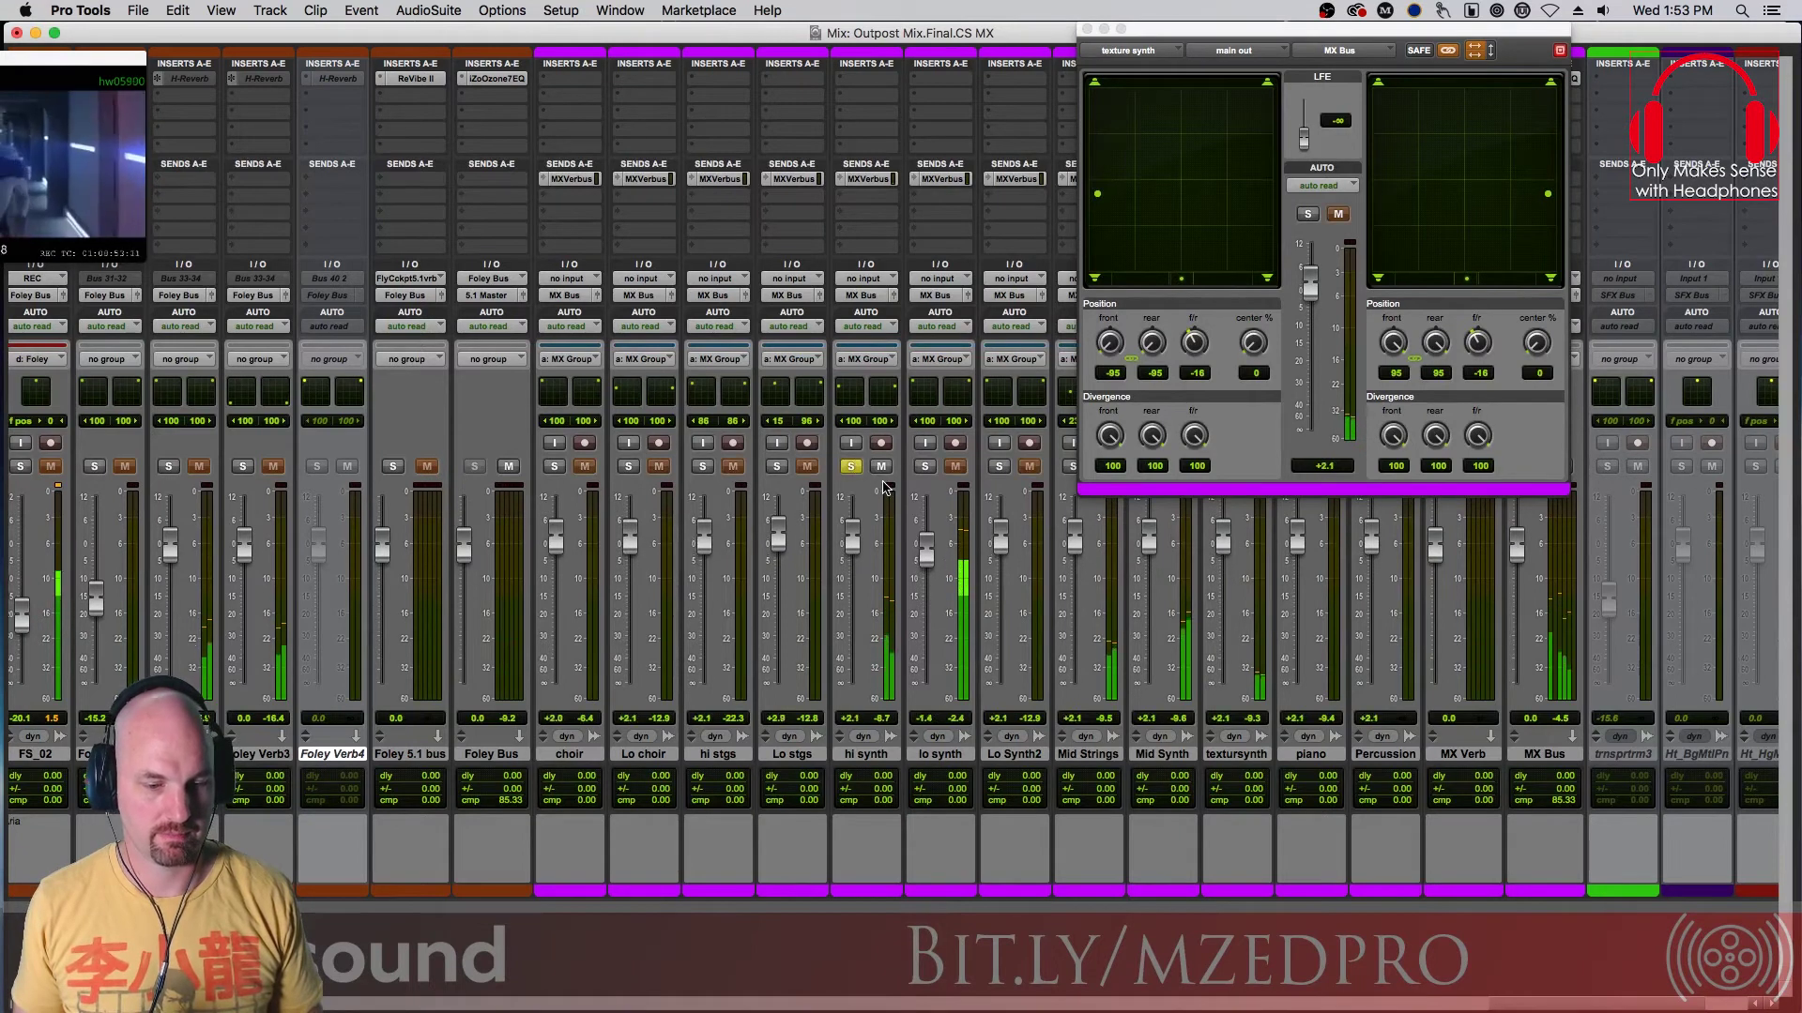
left_click(893, 295)
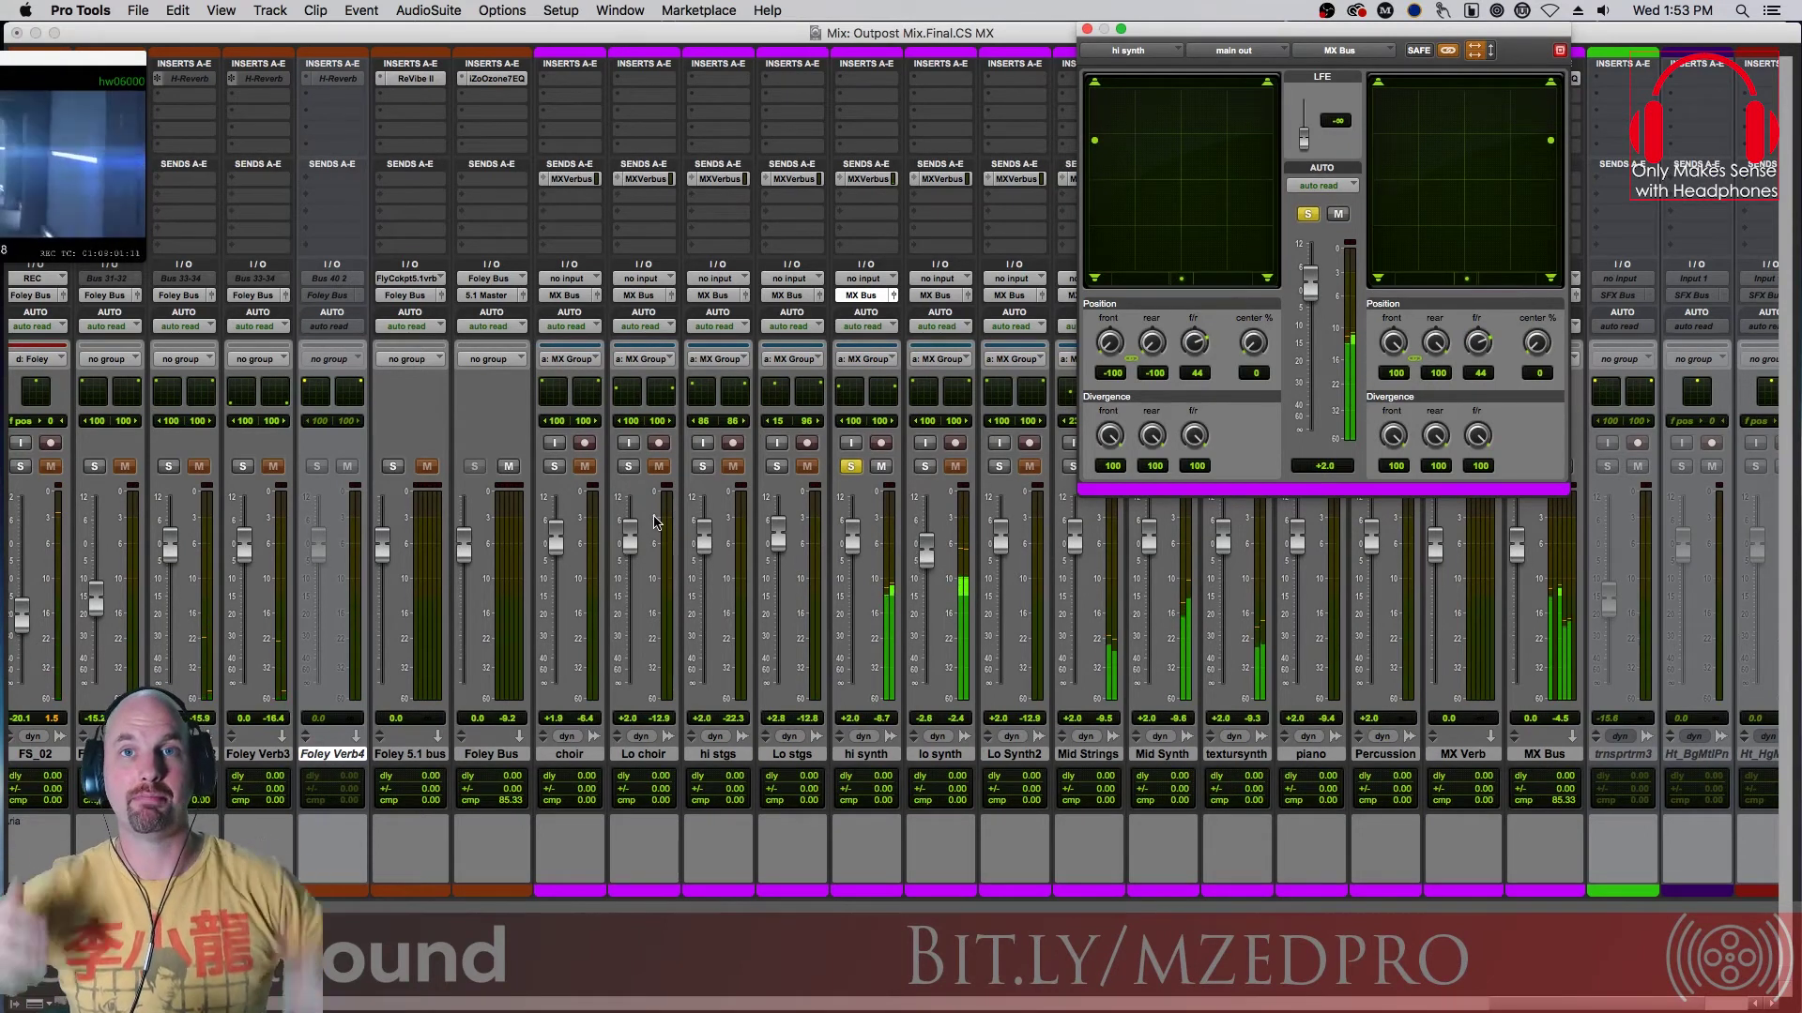
left_click(925, 466)
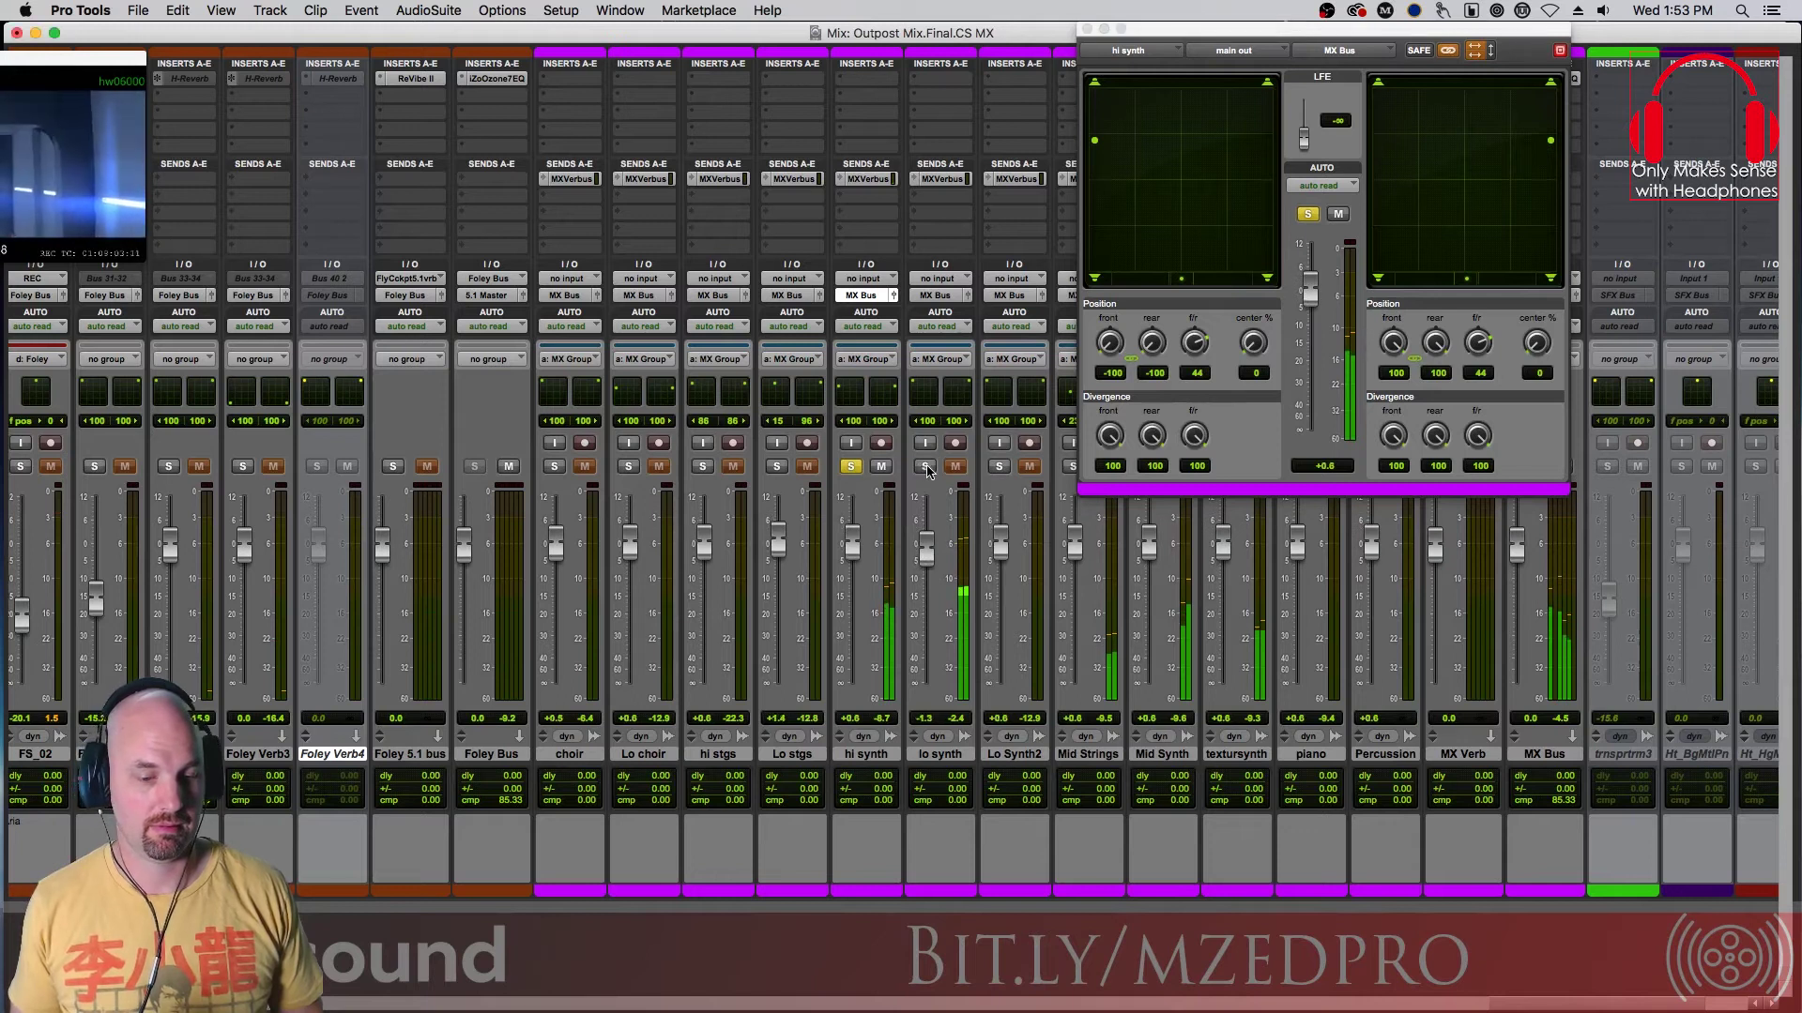
left_click(926, 467)
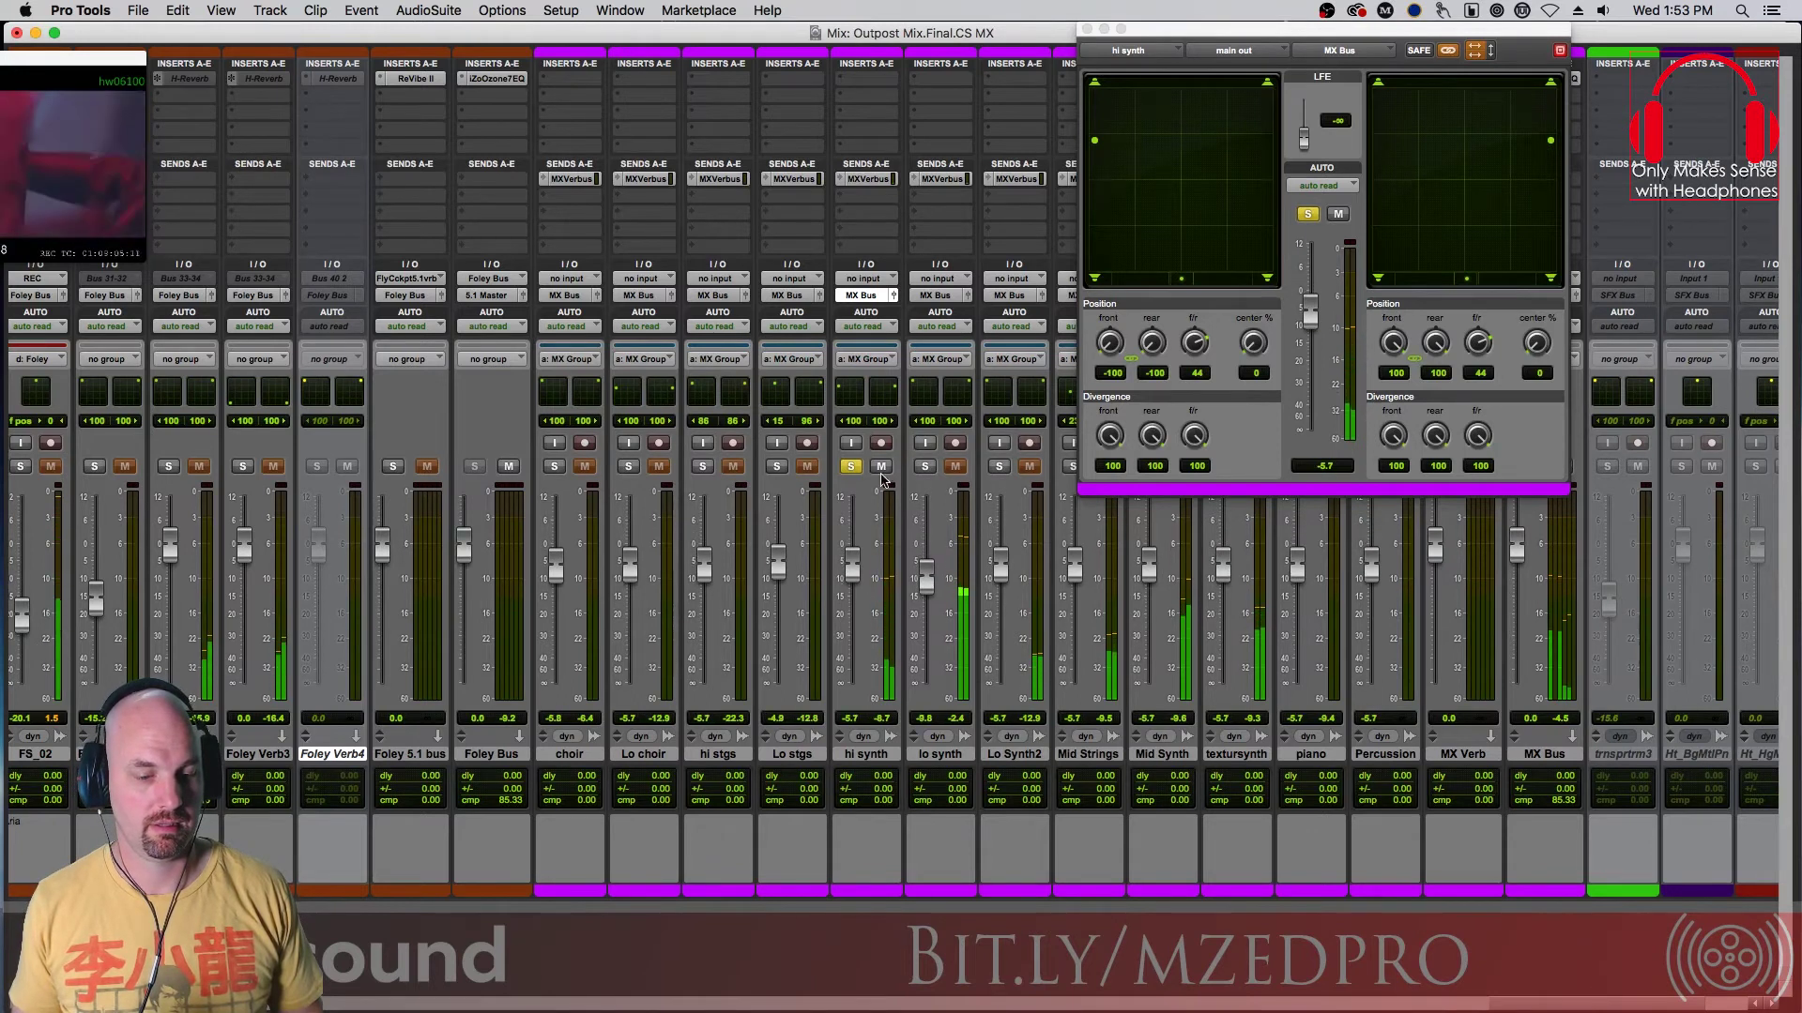
Solo the choir and show its surround panner, panned fully apart at -100 and 100
left_click(555, 467)
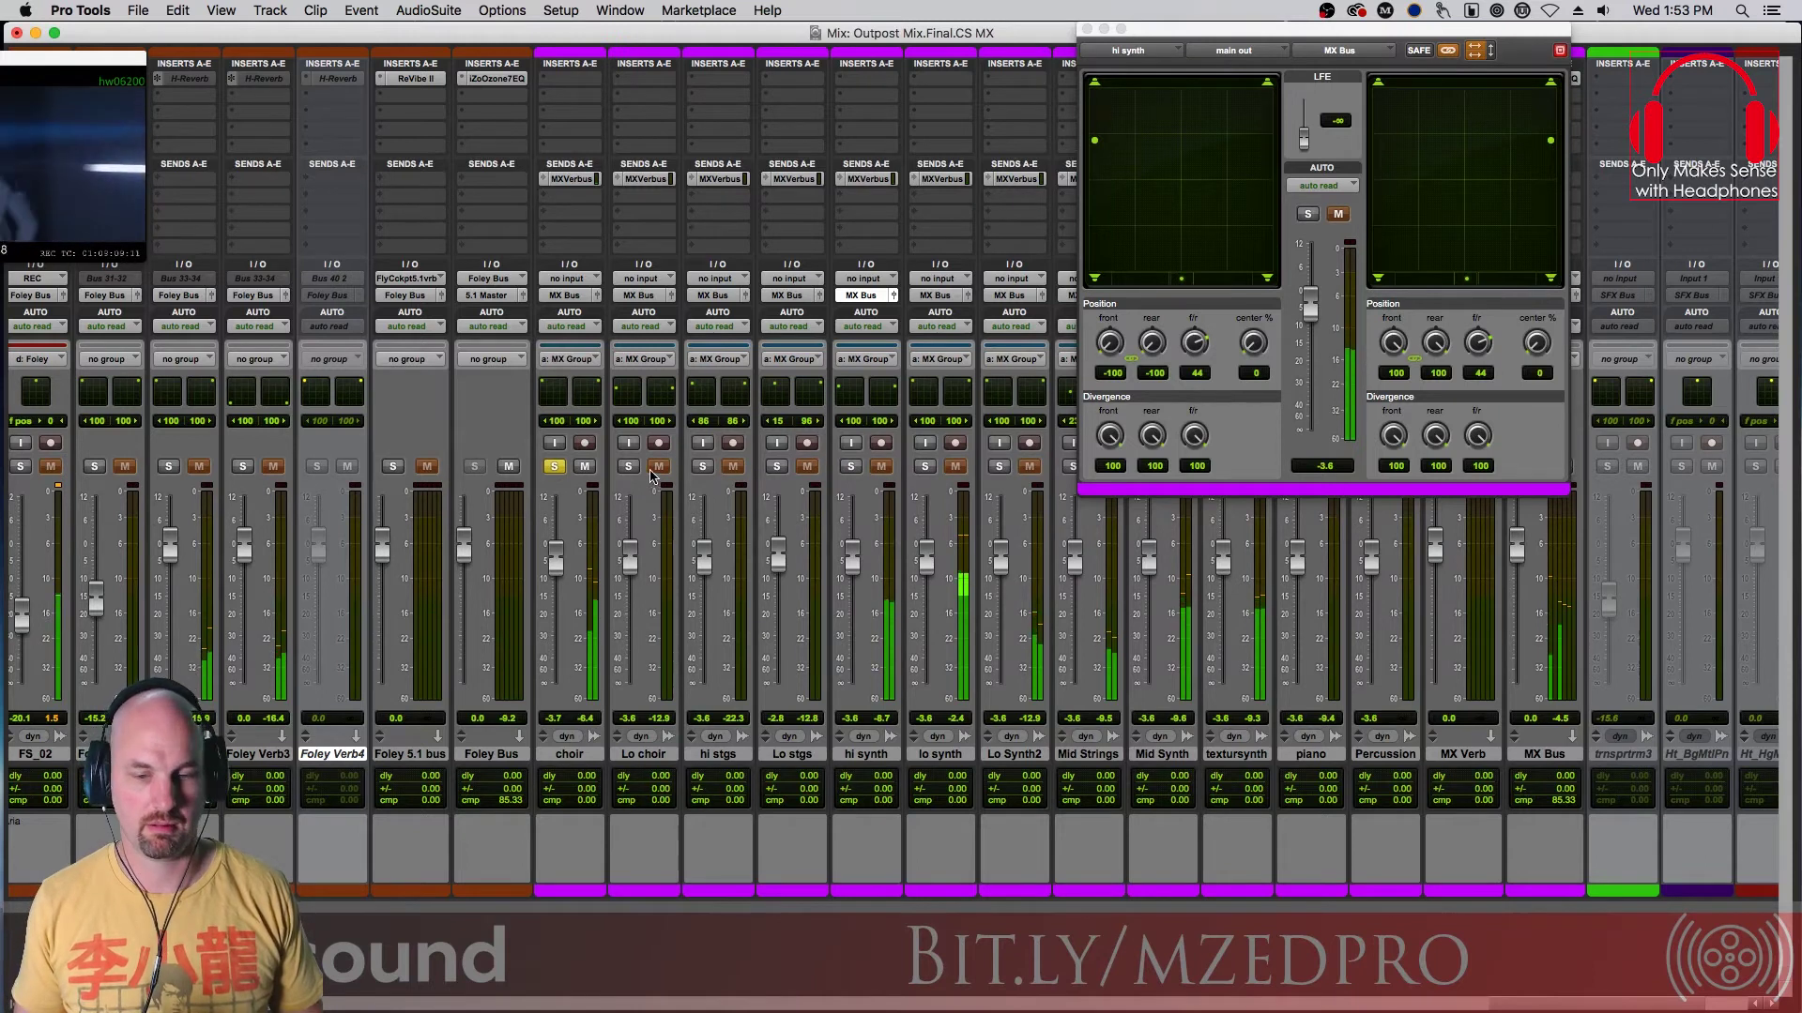
left_click(597, 295)
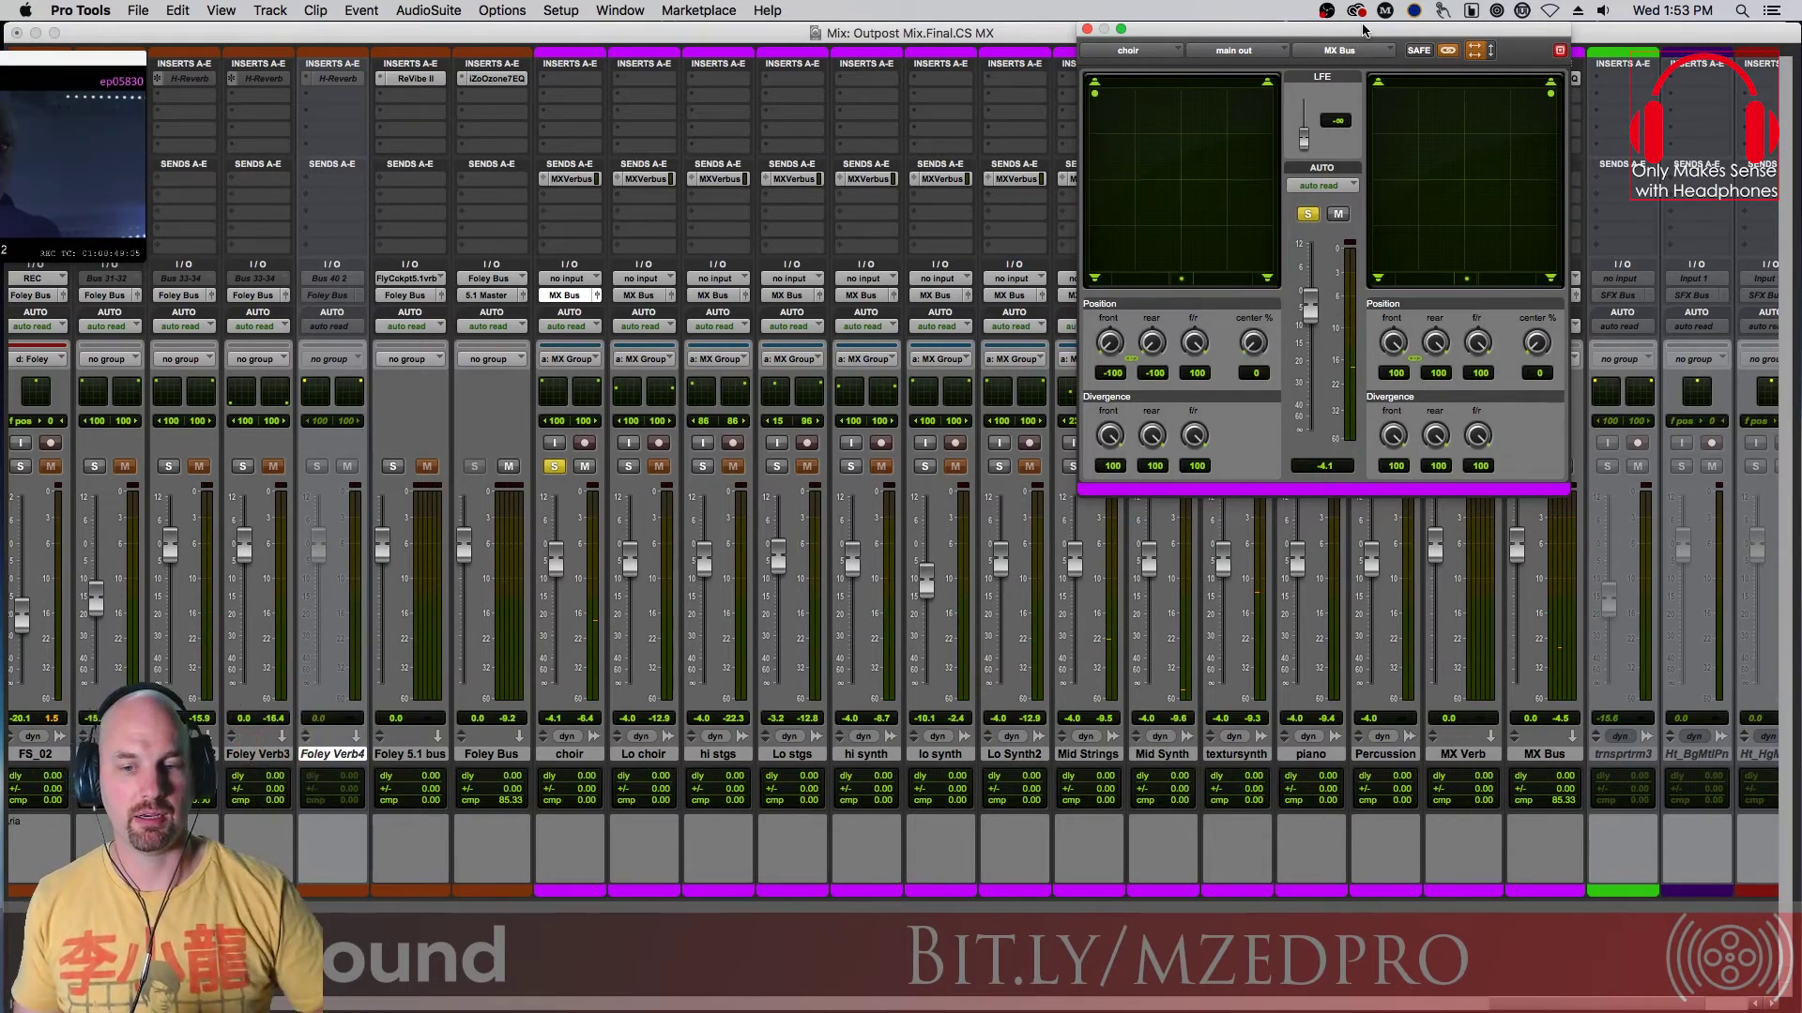
left_click_drag(1361, 31, 1186, 34)
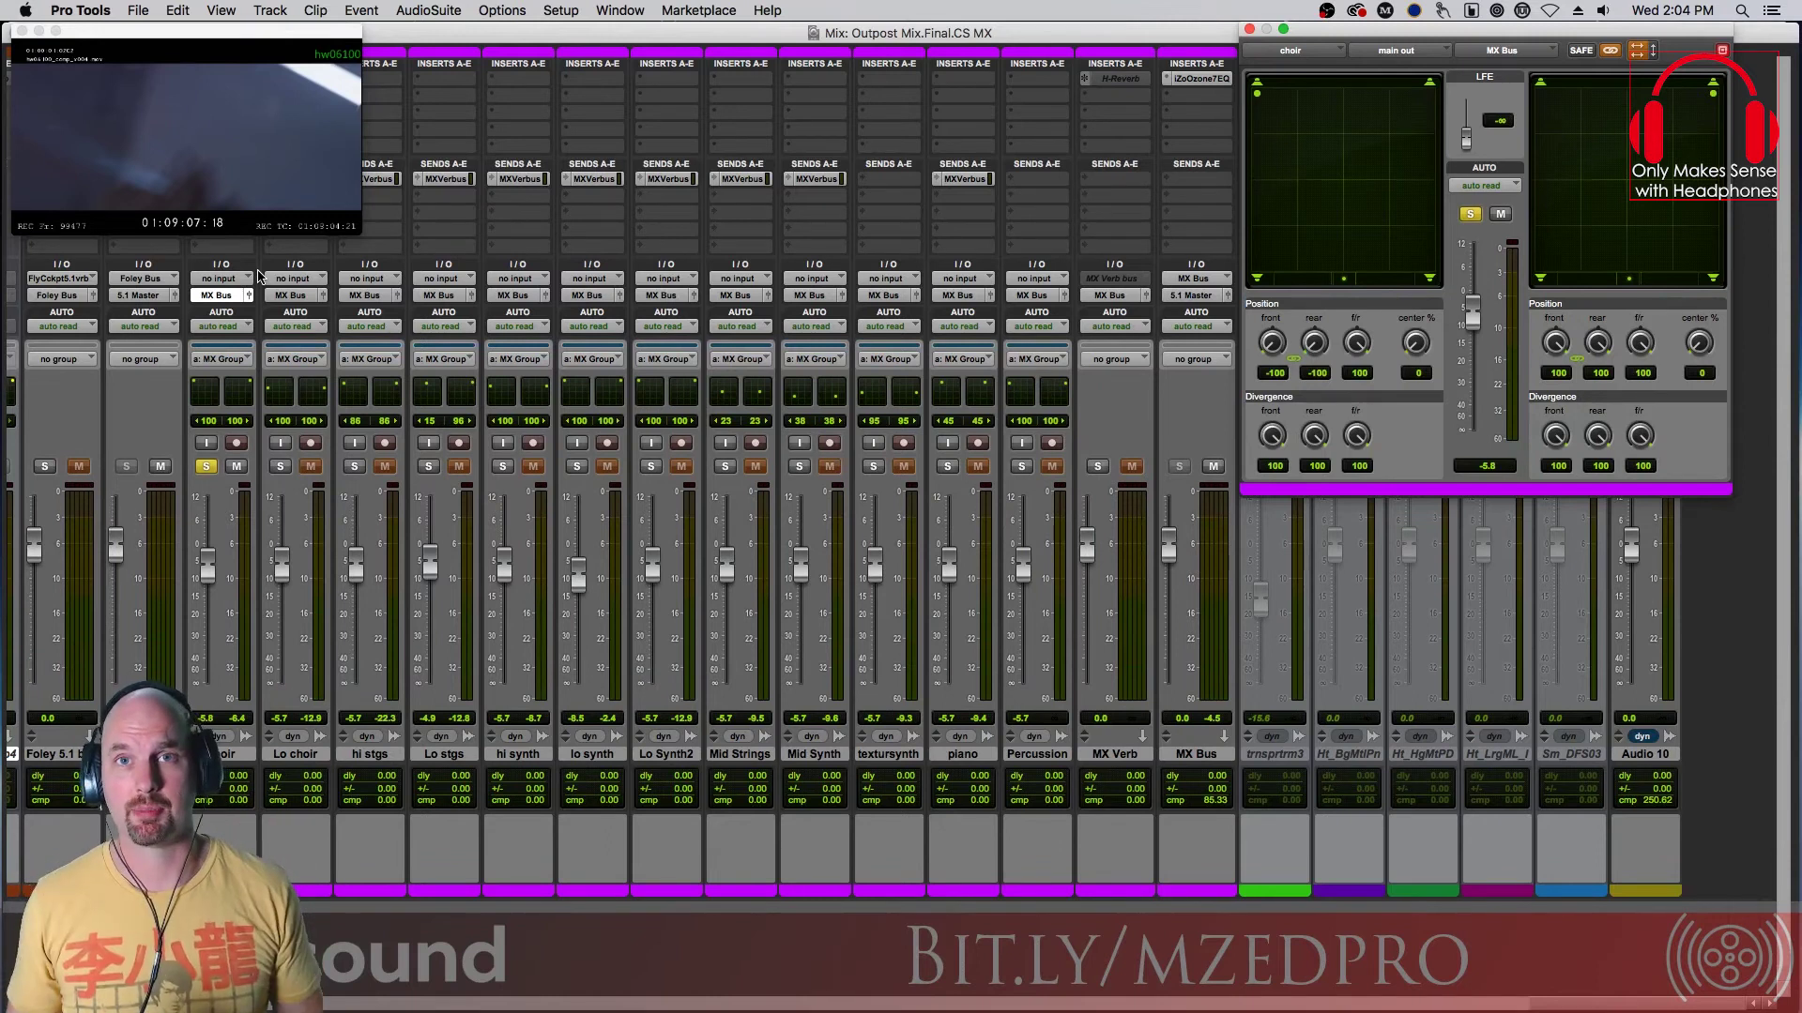
Unsolo the choir and play the full mix, scrolling to the sound-effects channels
left_click(207, 468)
key("space")
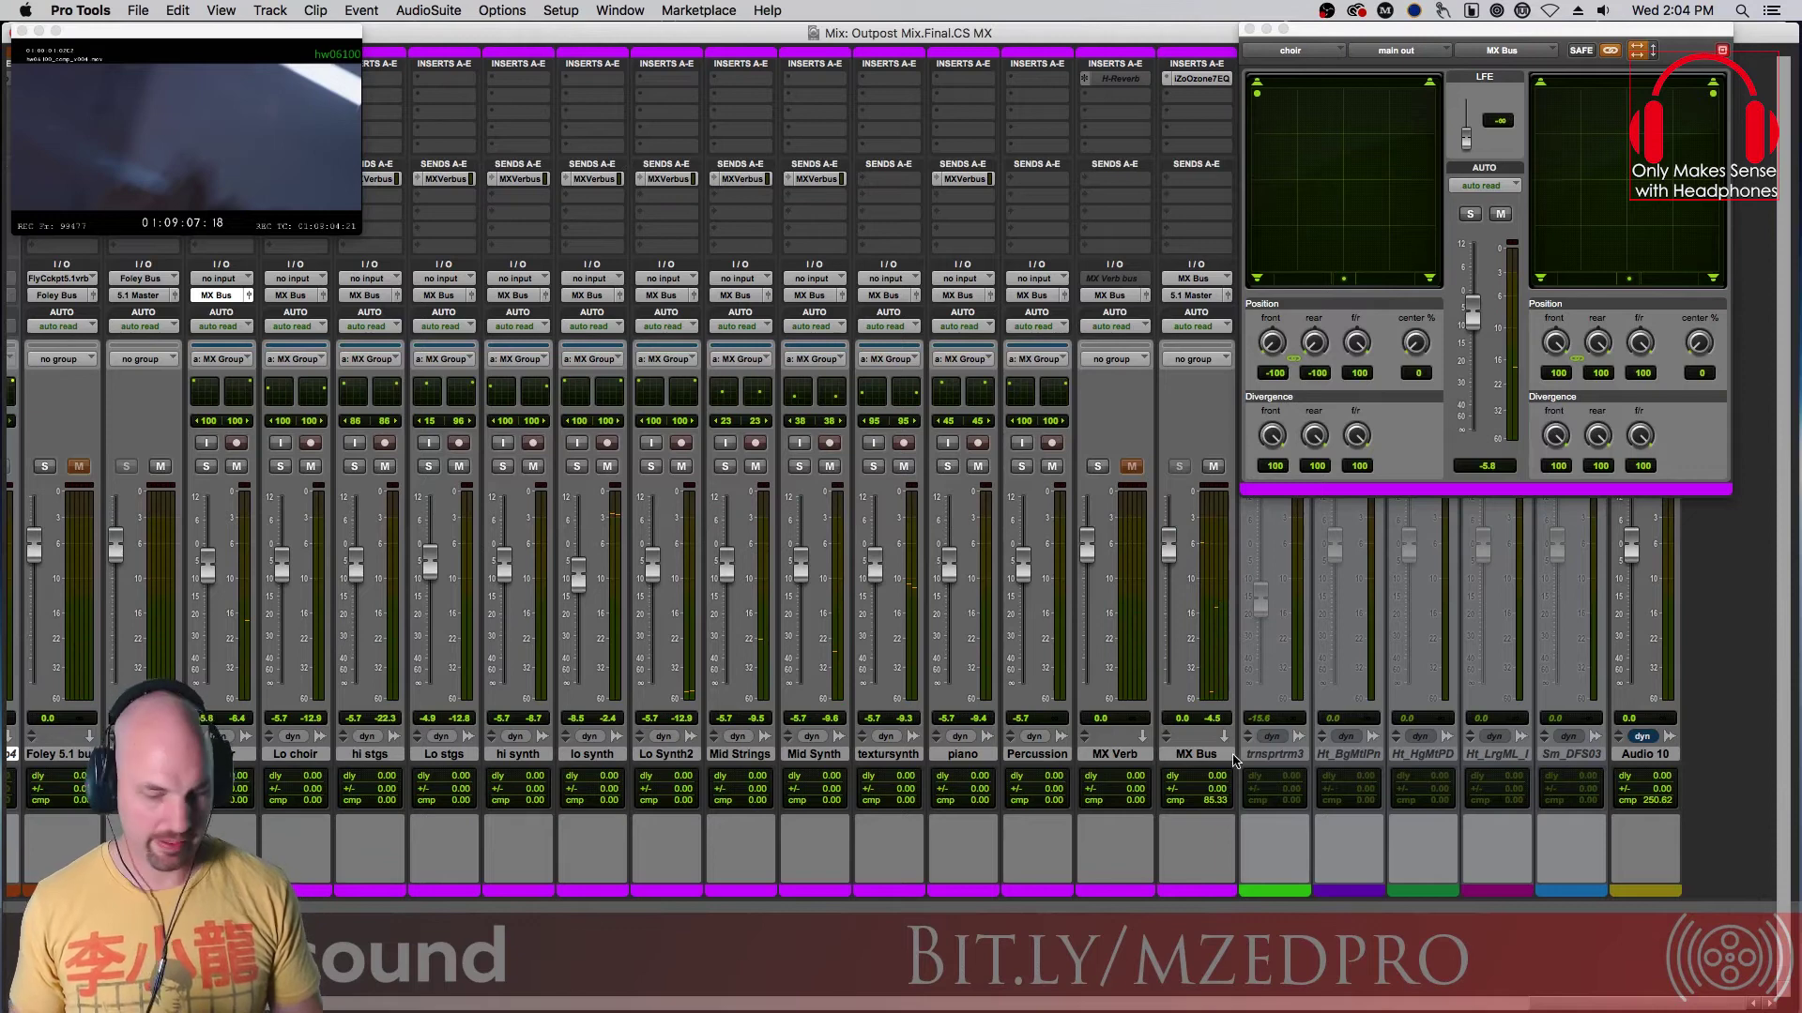
scroll(1600, 1002, "left", 15)
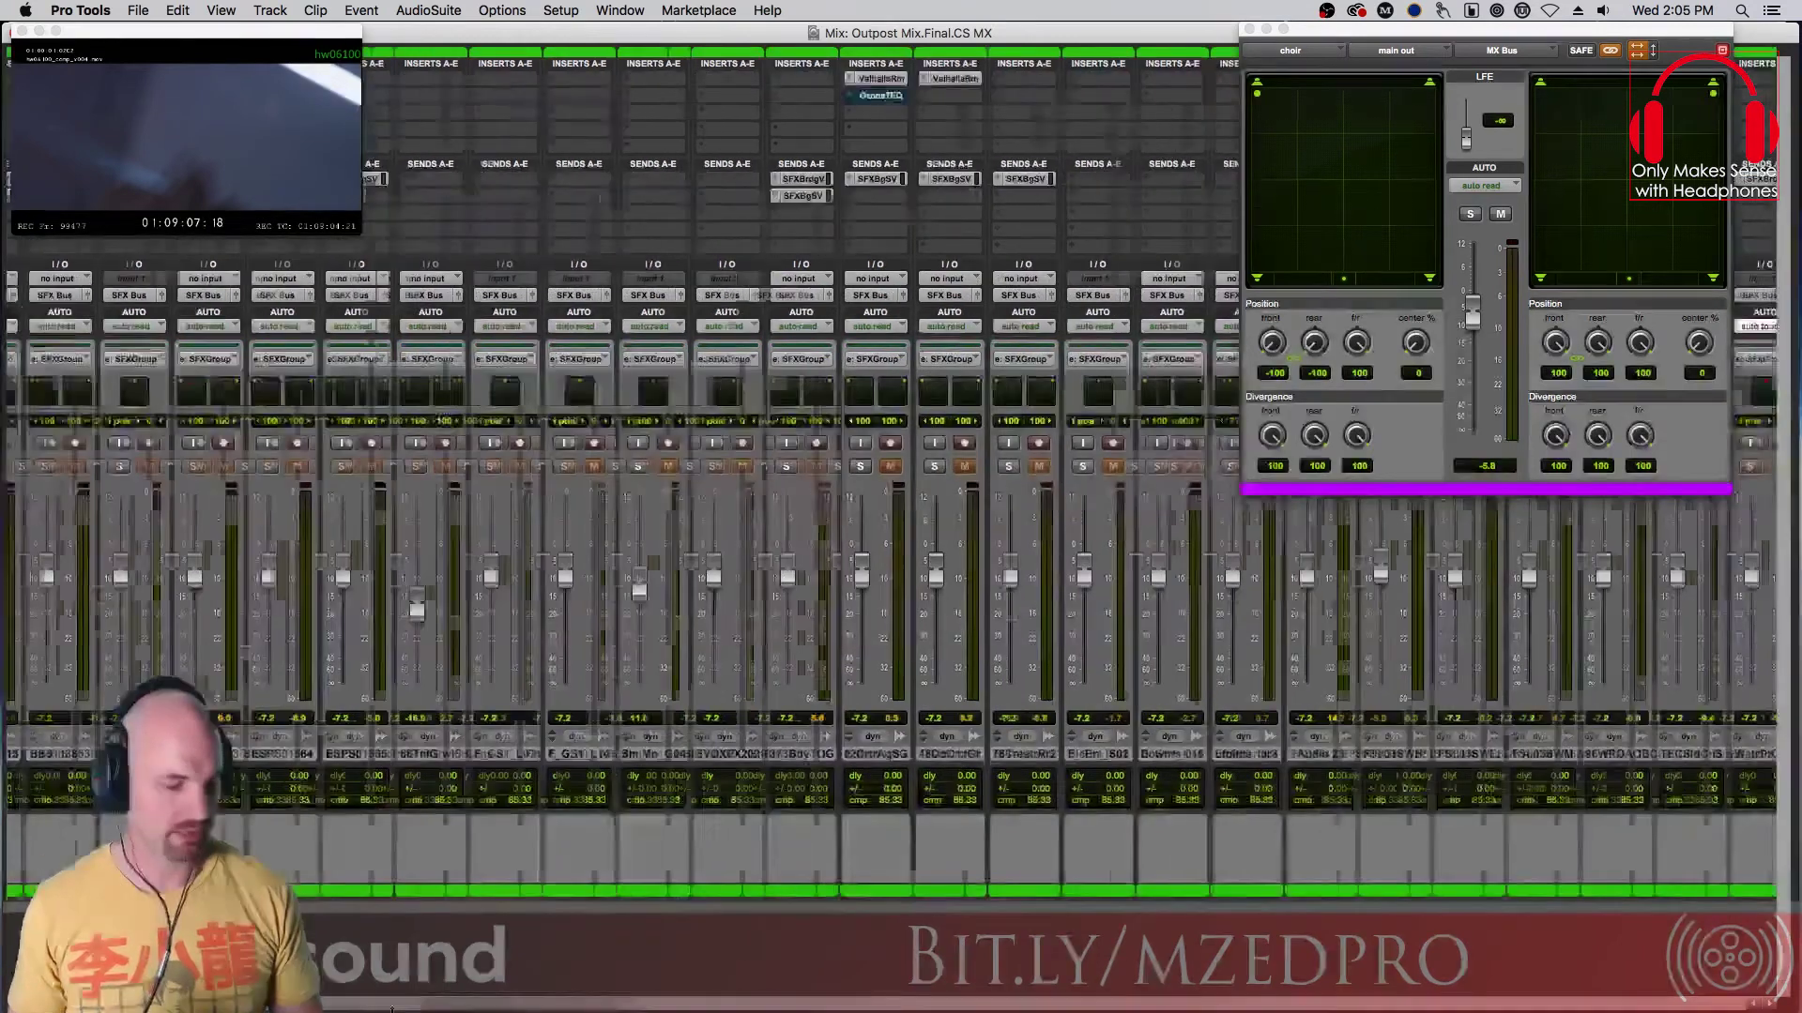
Scroll to the master, VCA and dialogue strips, unsolo the MX VCA, and stop playback at 01:09:07:18
scroll(193, 366, "left", 14)
scroll(342, 716, "left", 2)
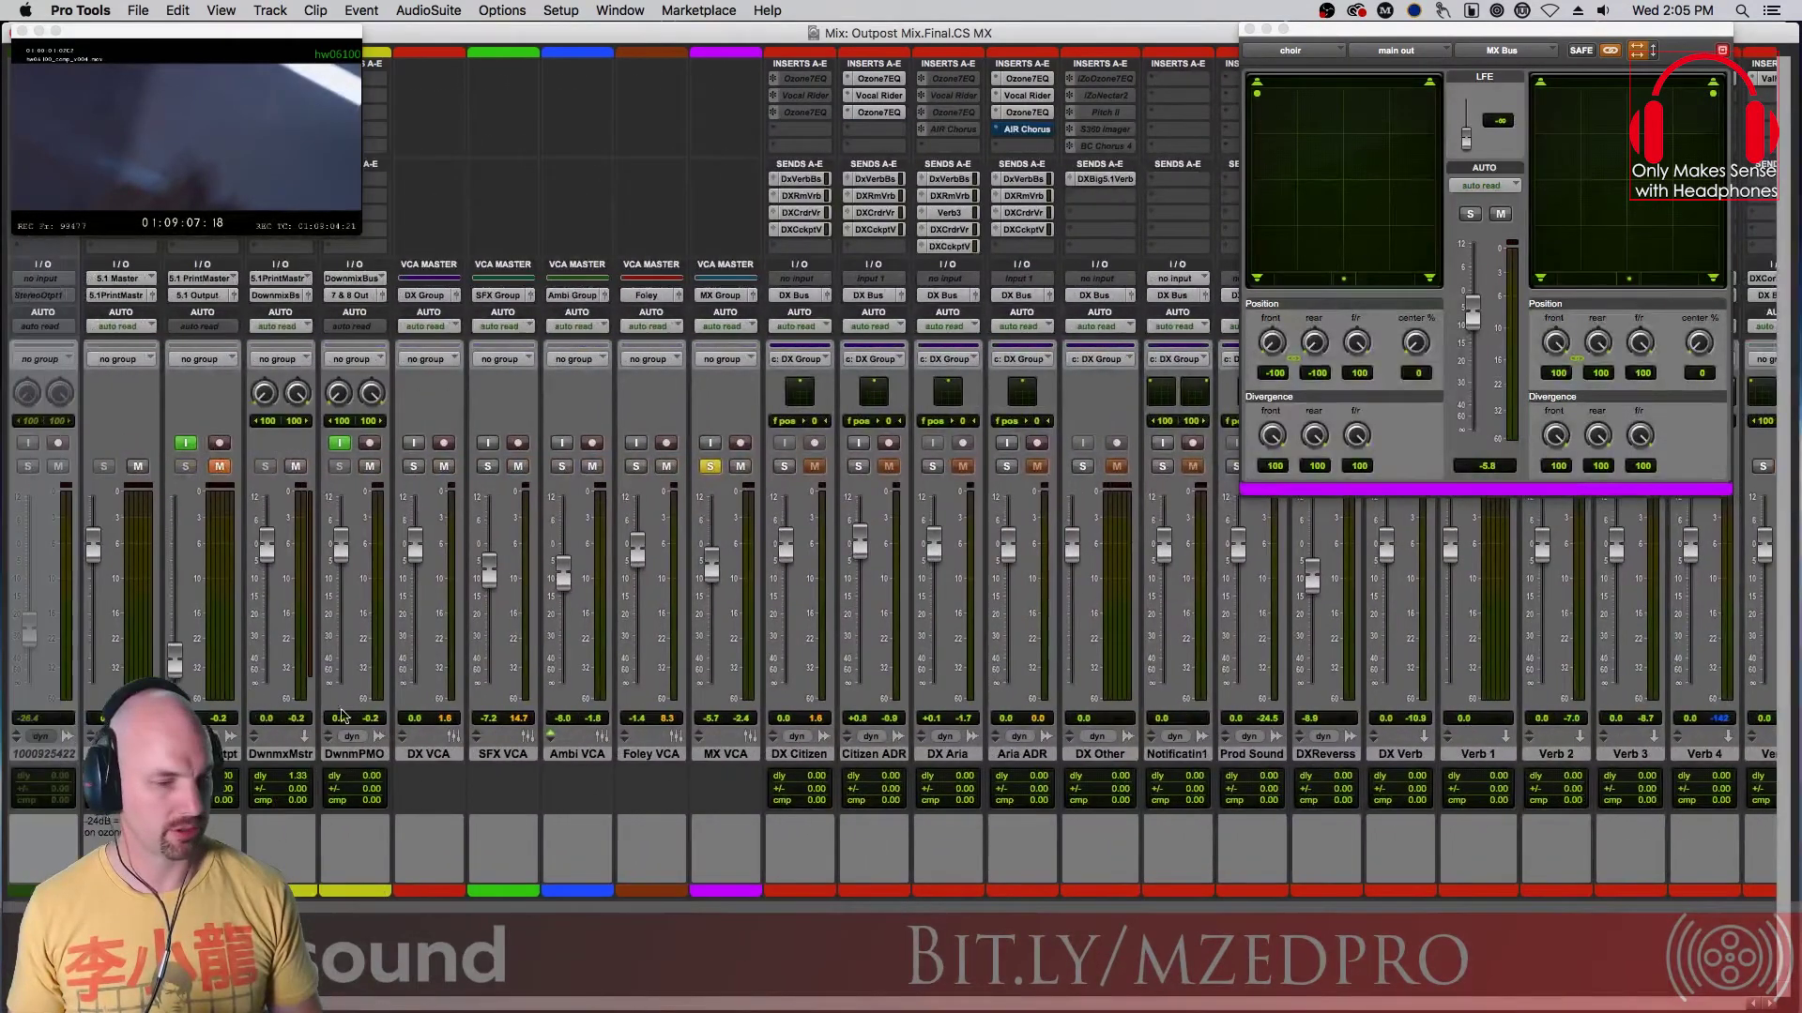
left_click(713, 467)
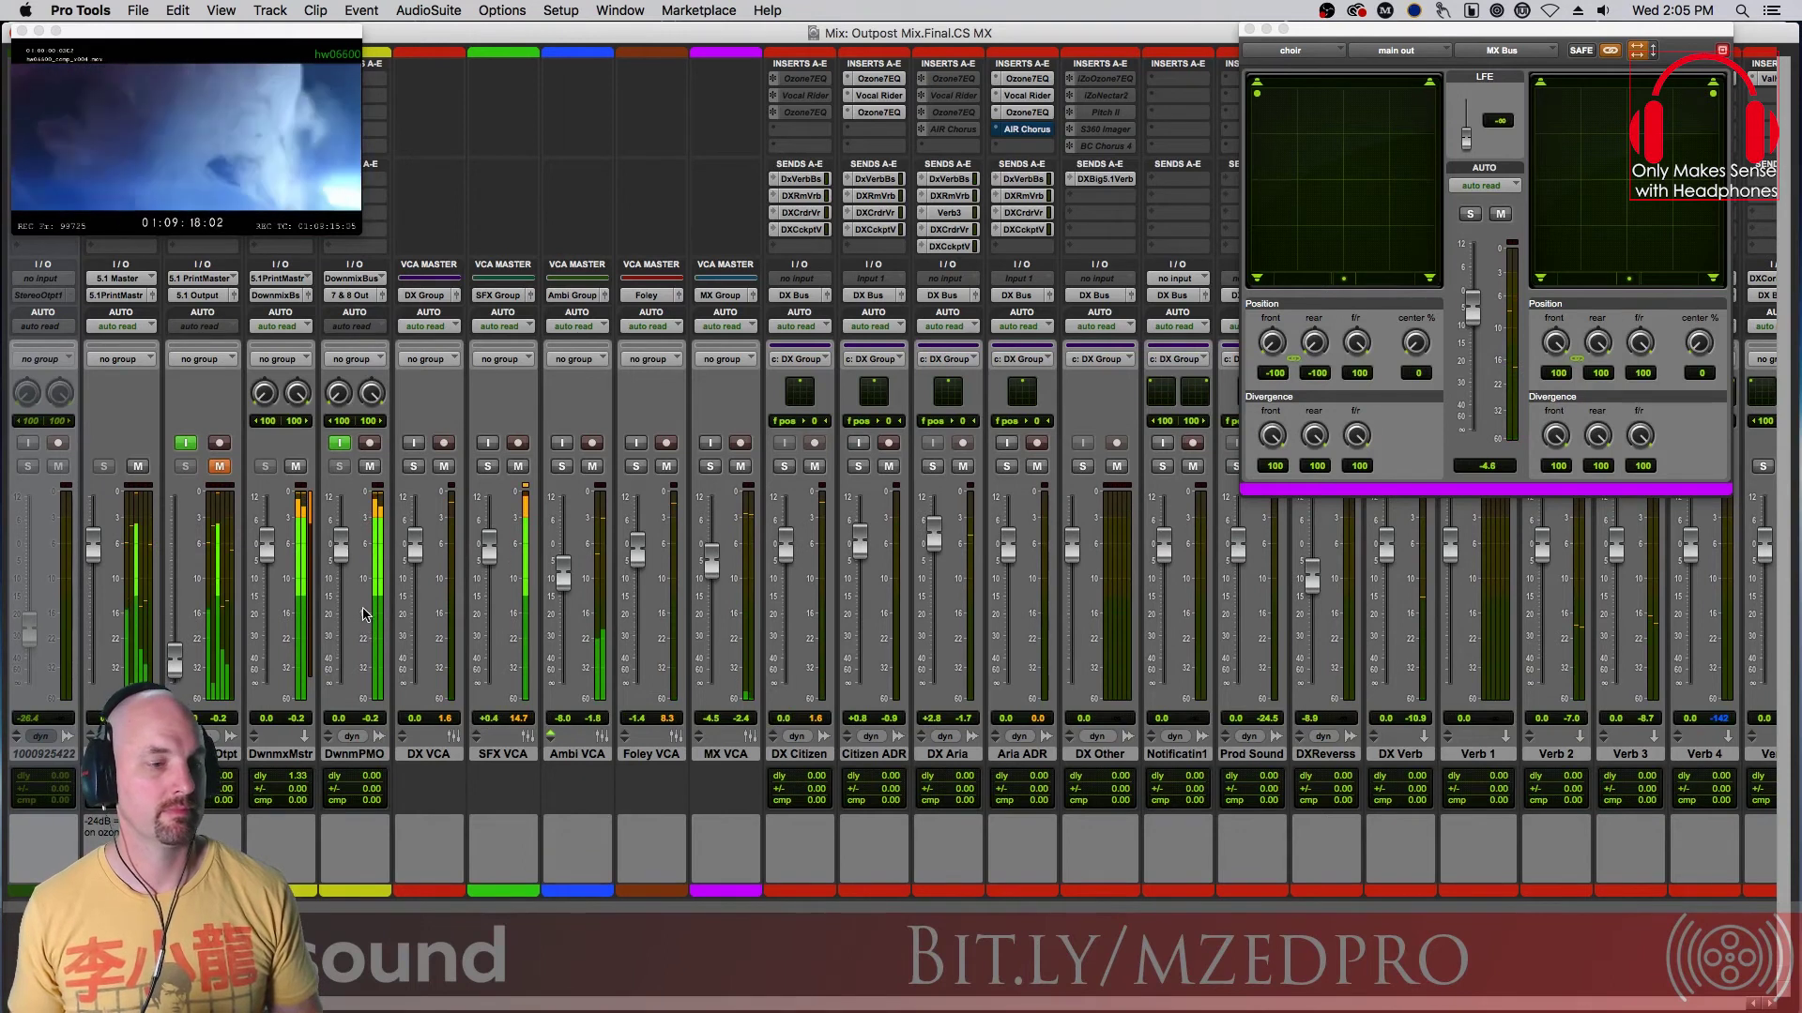
key("space")
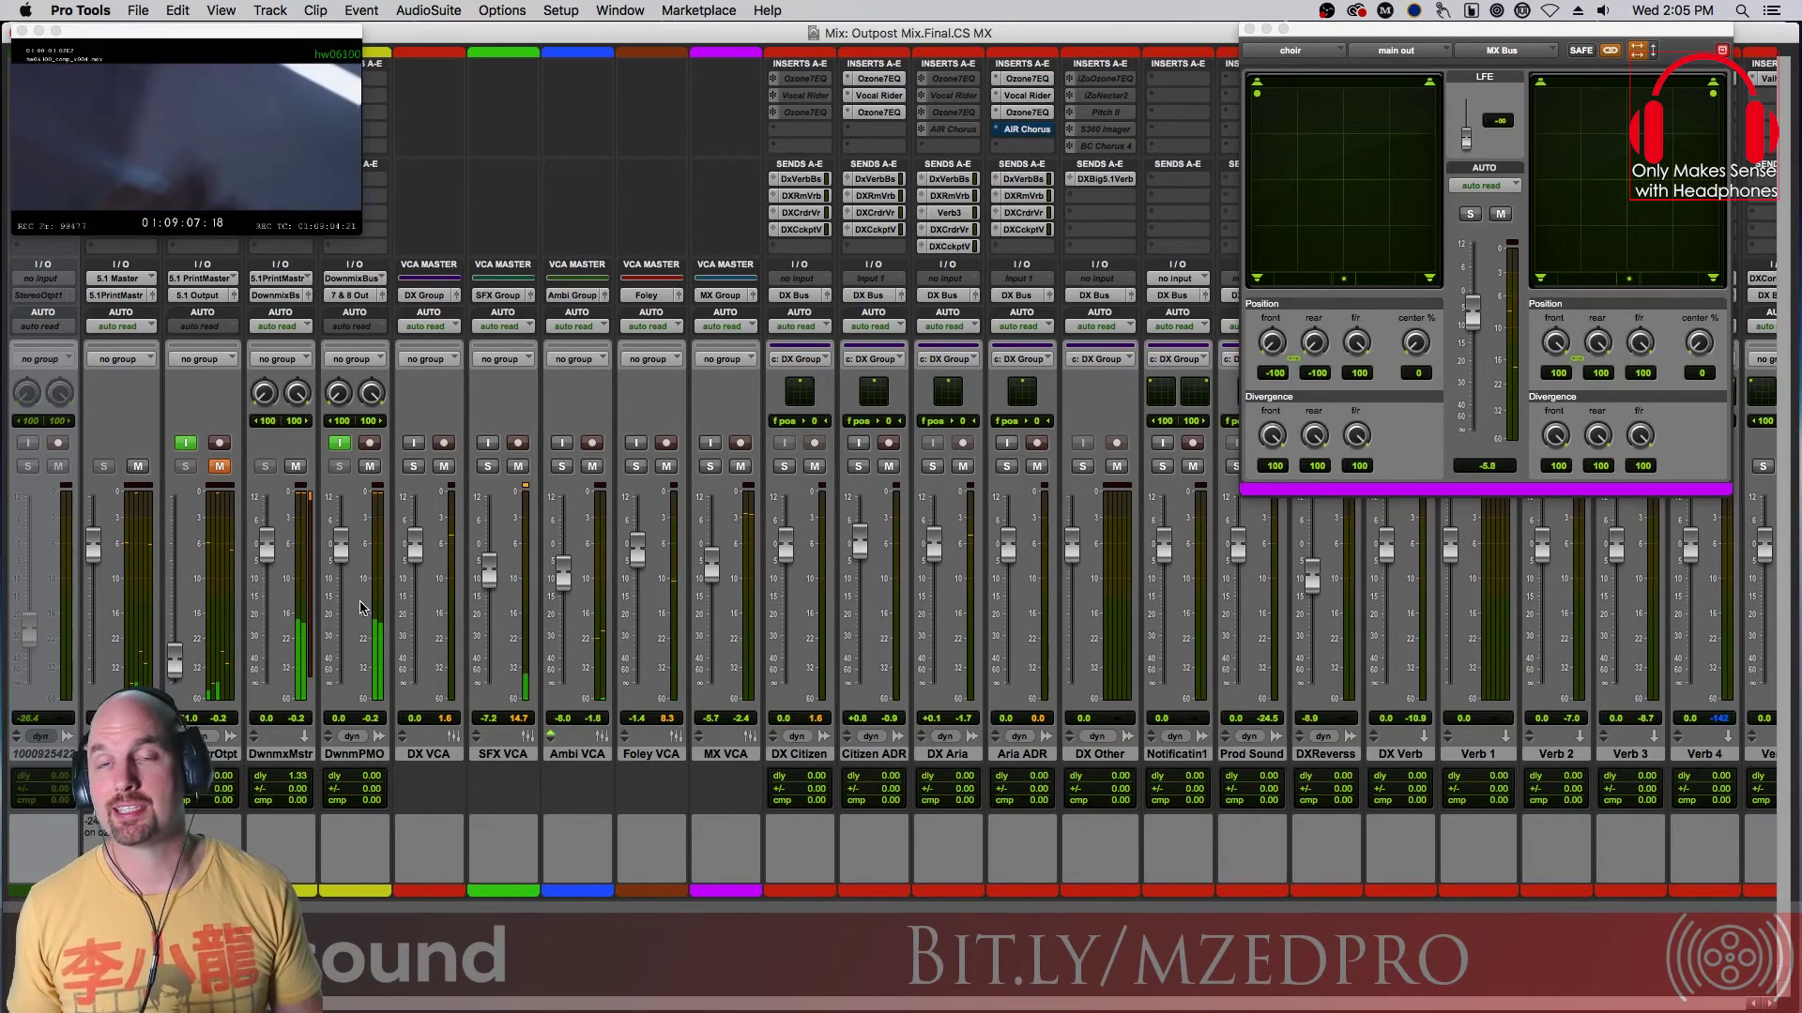